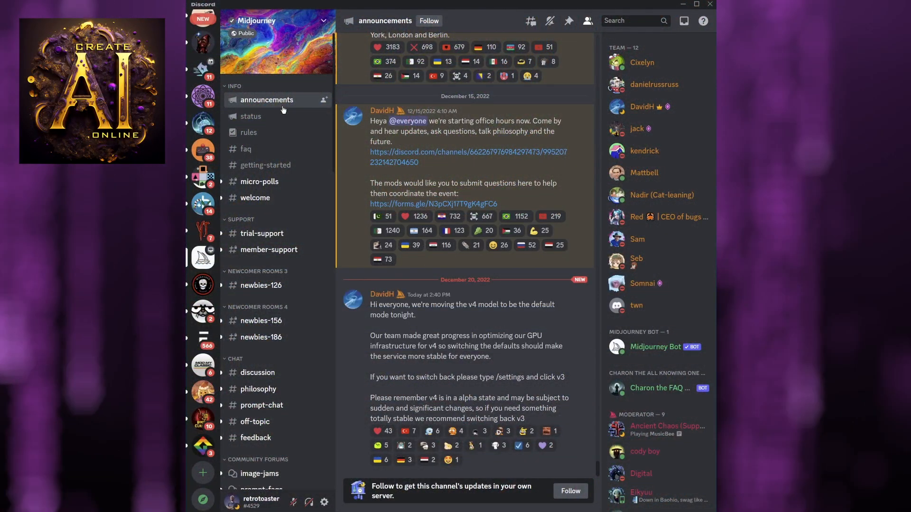
# Check the status channel of the Midjourney server, and browse the prompts and generated images in the general-1 channel.
pyautogui.click(248, 120)
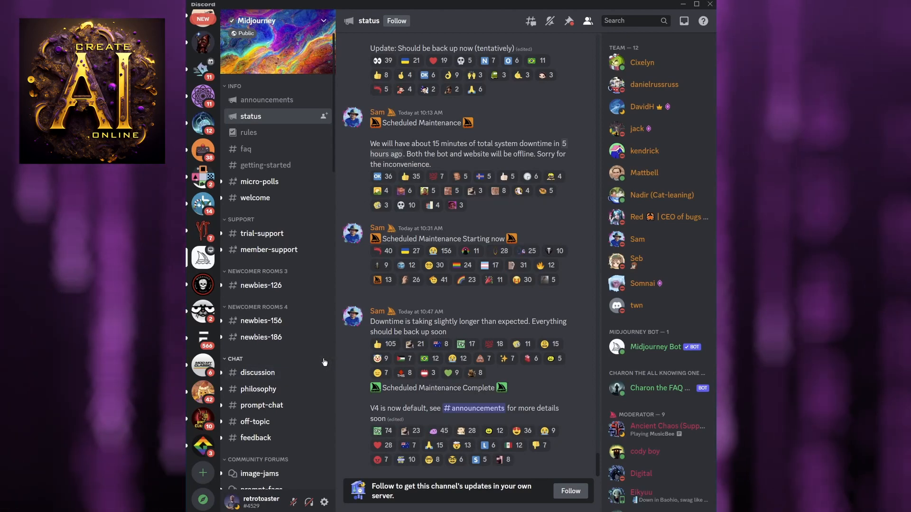
pyautogui.scroll(-5, 324, 363)
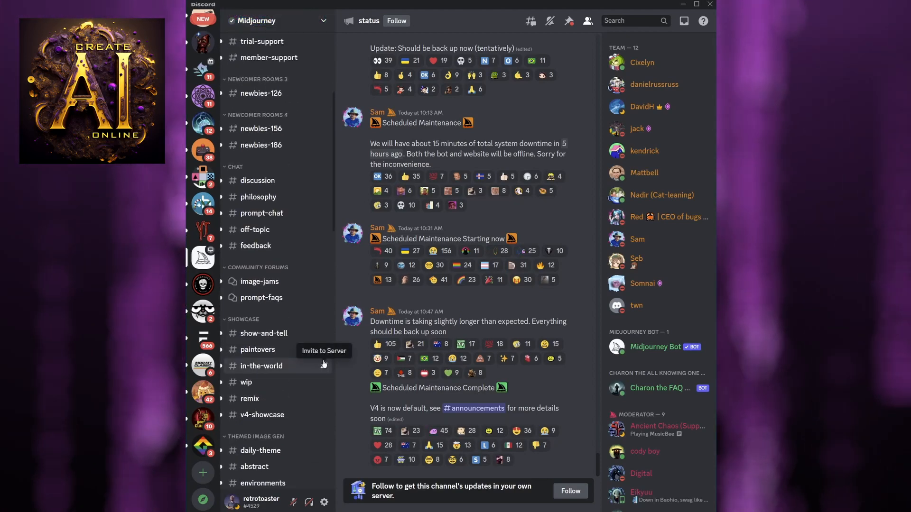
pyautogui.scroll(-10, 323, 364)
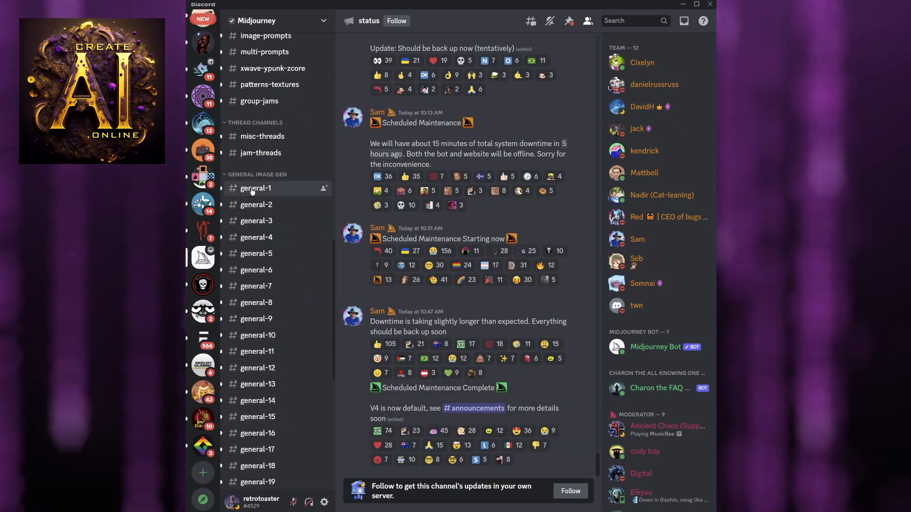
pyautogui.click(252, 189)
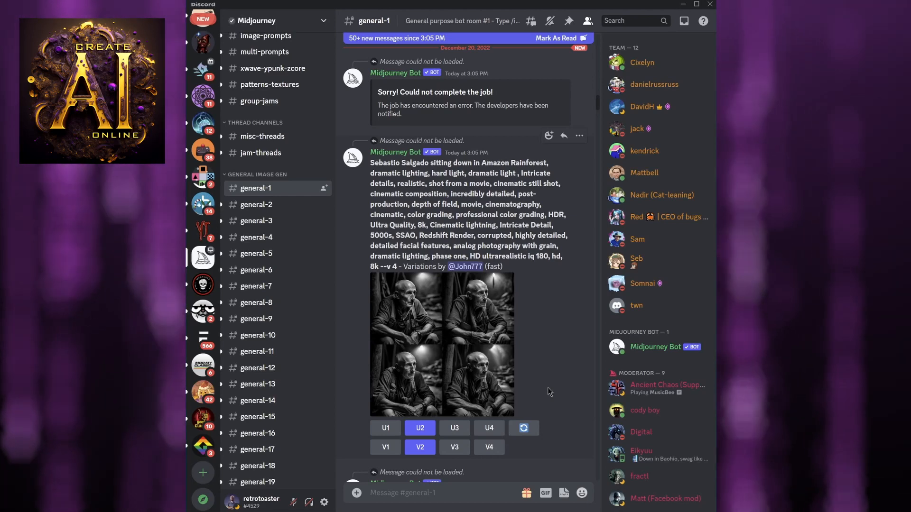
pyautogui.scroll(-10, 550, 392)
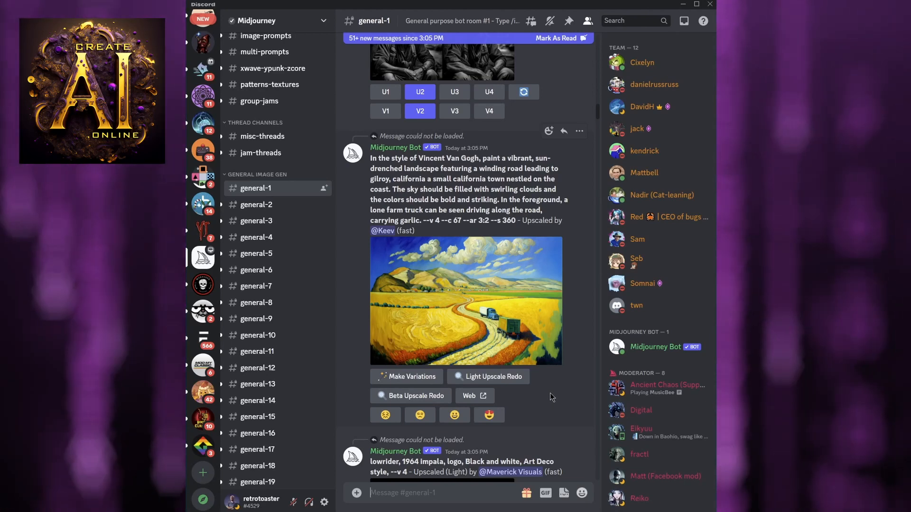
pyautogui.scroll(-7, 552, 398)
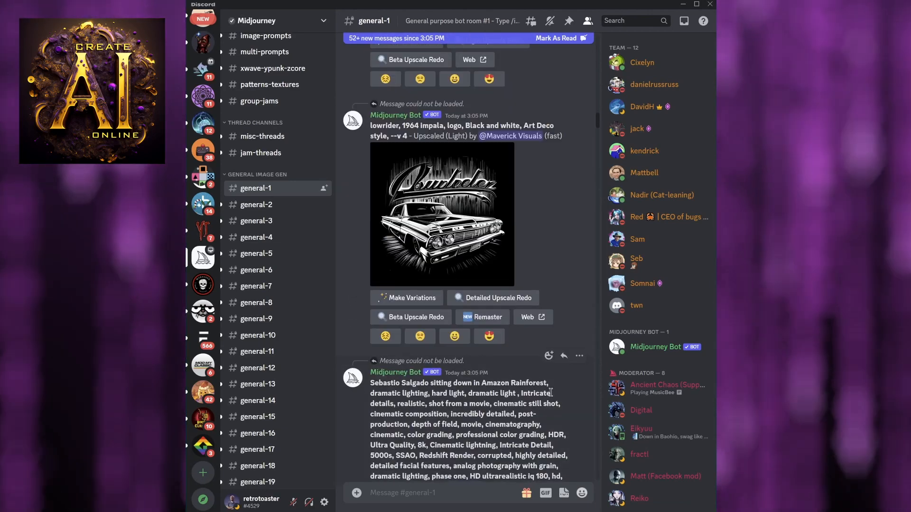
pyautogui.scroll(-10, 552, 392)
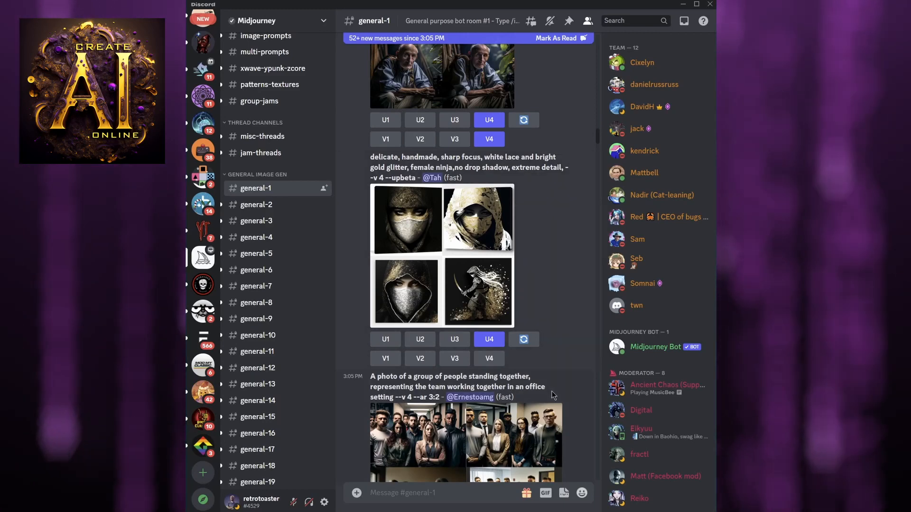
pyautogui.scroll(-3, 552, 395)
pyautogui.scroll(-5, 552, 398)
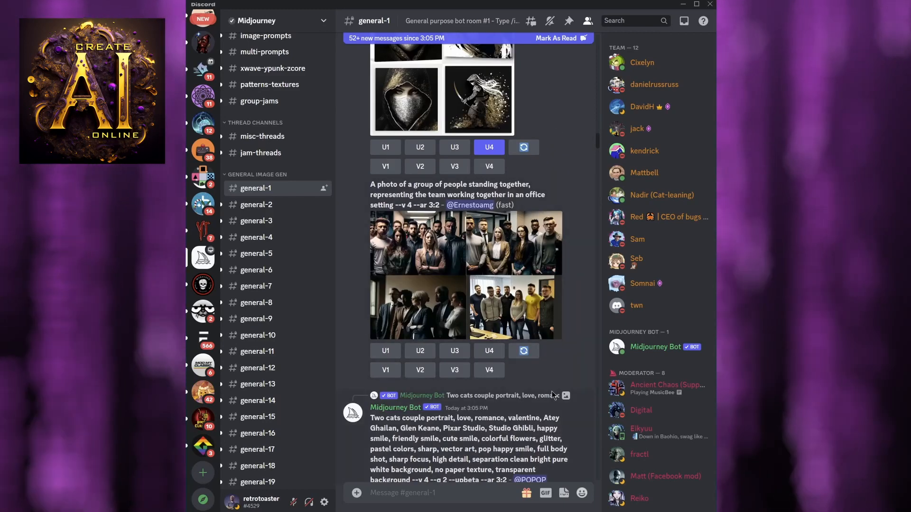
pyautogui.scroll(-17, 552, 392)
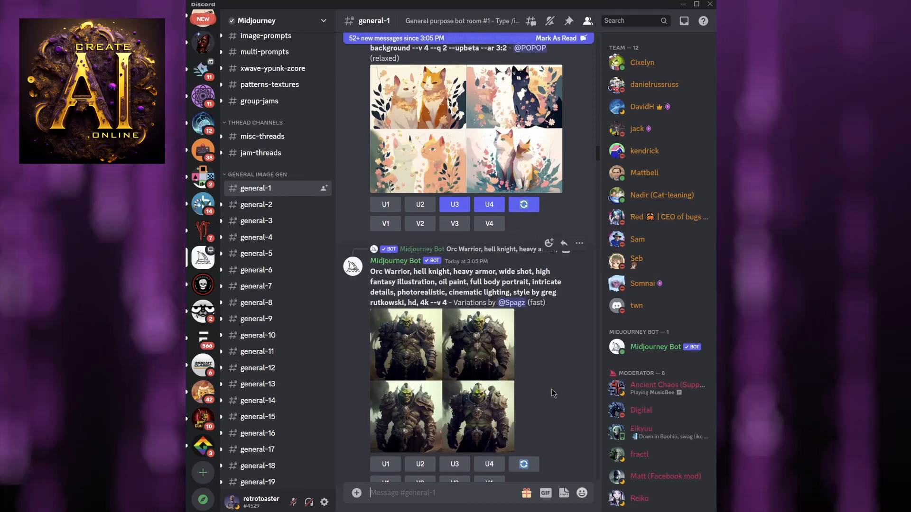
# Open the general-7 channel and look over the rest of the server's channel list.
pyautogui.click(266, 286)
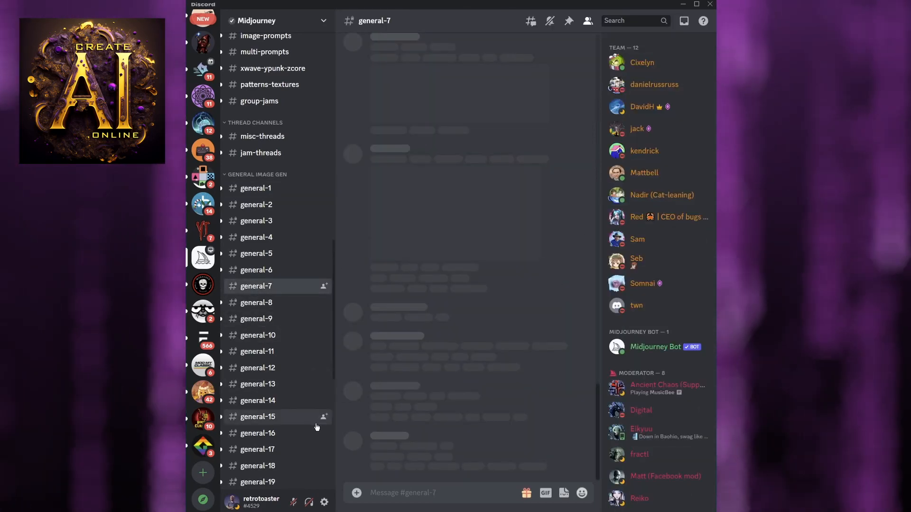
pyautogui.scroll(-4, 272, 408)
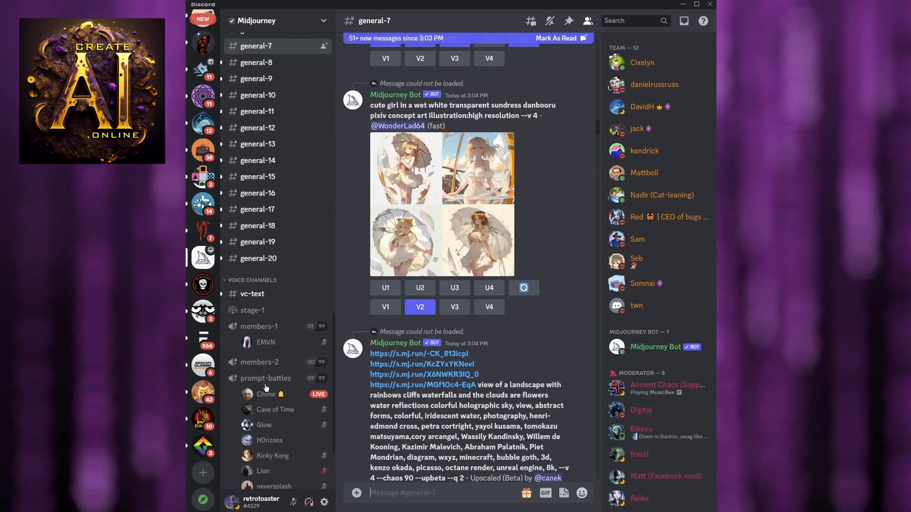
pyautogui.scroll(10, 266, 388)
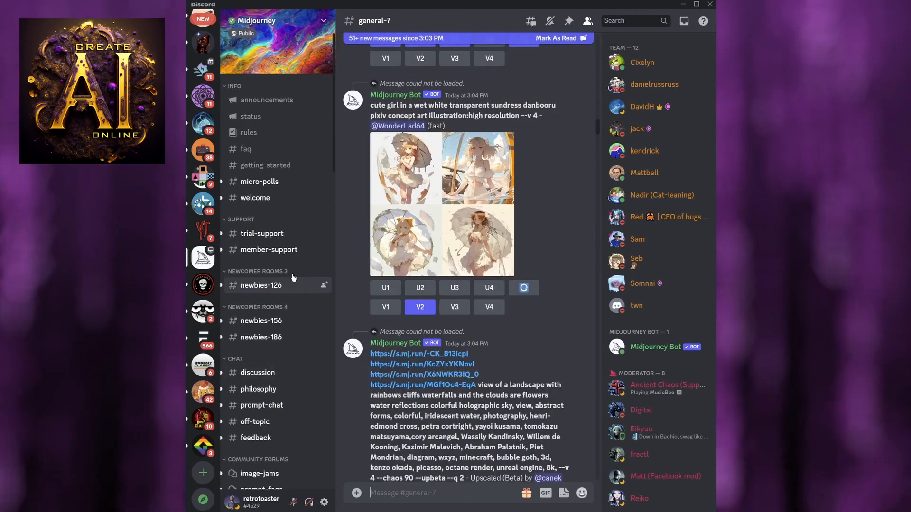
# Start creating a new server of your own, intended for me and my friends.
pyautogui.click(203, 475)
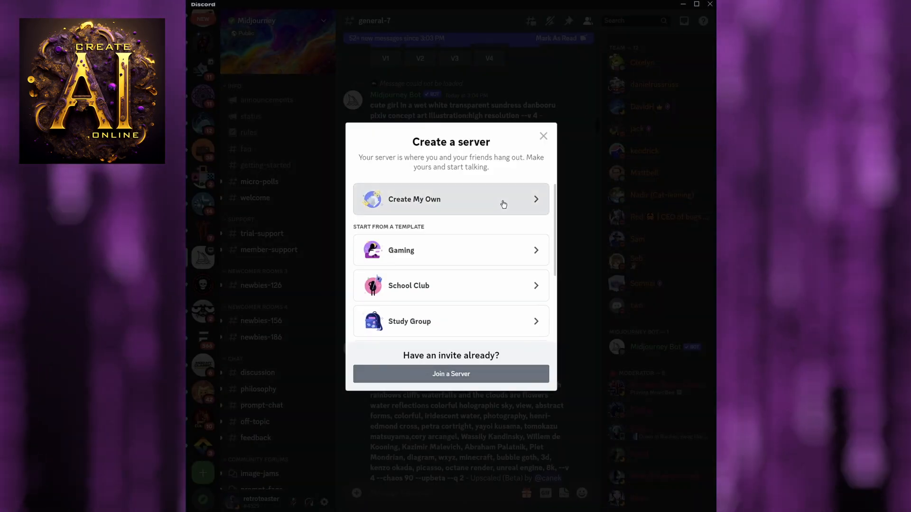
pyautogui.click(504, 203)
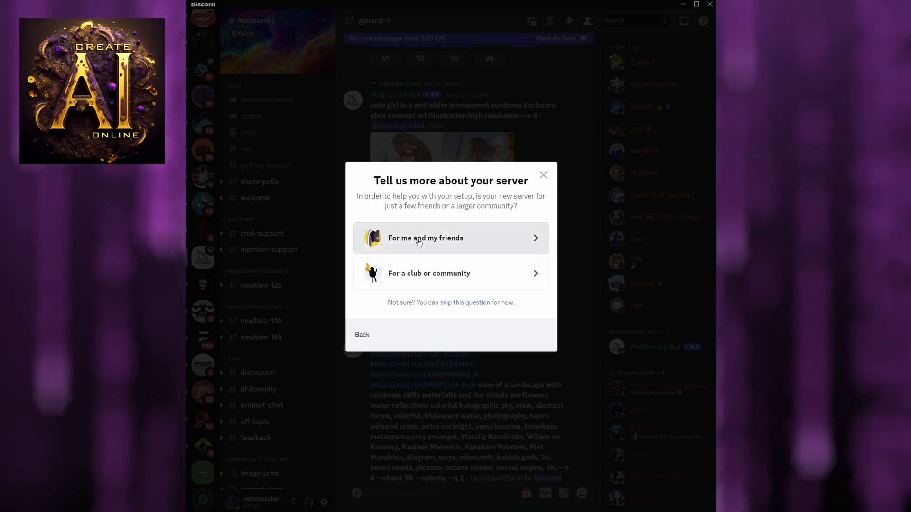
pyautogui.click(419, 241)
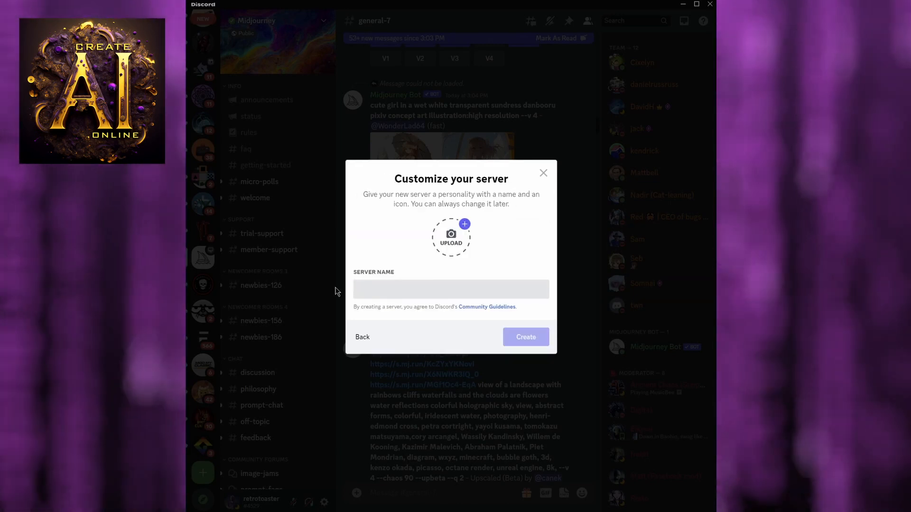
pyautogui.write('Midjourney')
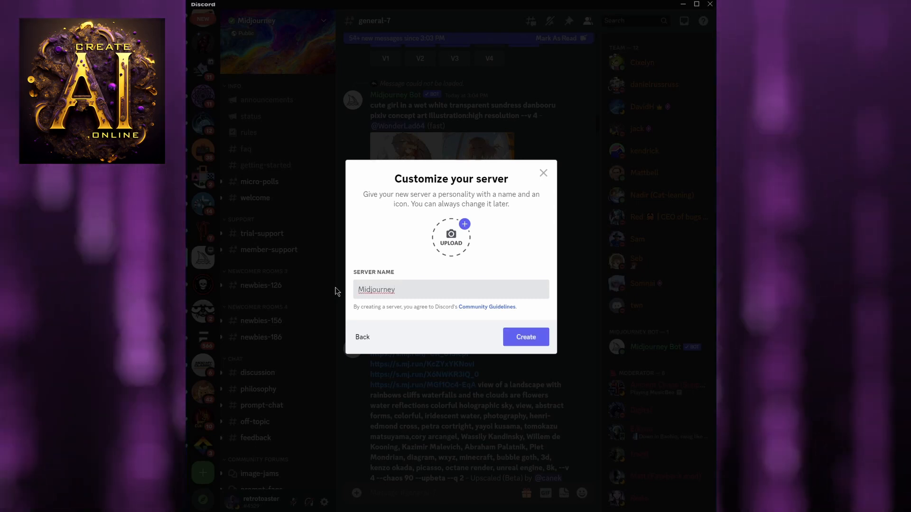
pyautogui.press('BackSpace')
pyautogui.press('BackSpace')
pyautogui.press('BackSpace')
pyautogui.press('BackSpace')
pyautogui.press('BackSpace')
pyautogui.press('BackSpace')
pyautogui.press('BackSpace')
pyautogui.press('BackSpace')
pyautogui.press('BackSpace')
pyautogui.press('BackSpace')
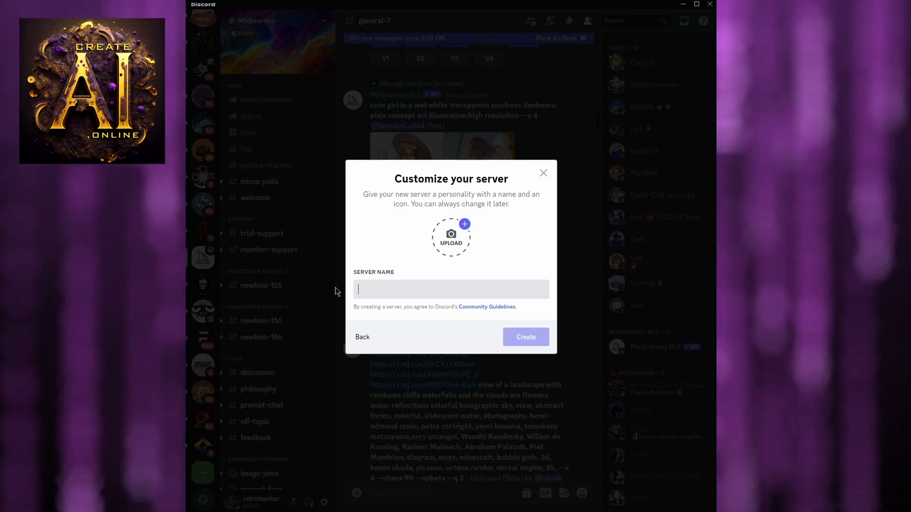
pyautogui.write('My m')
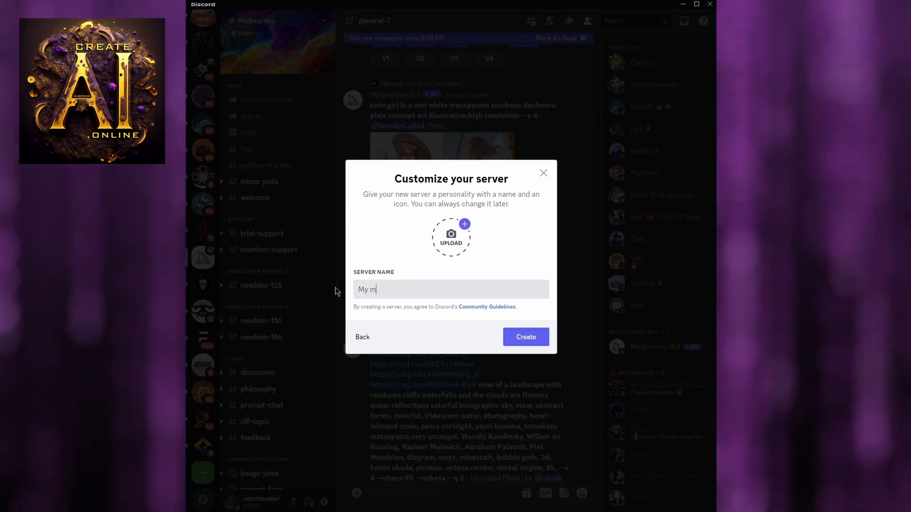
pyautogui.press('BackSpace')
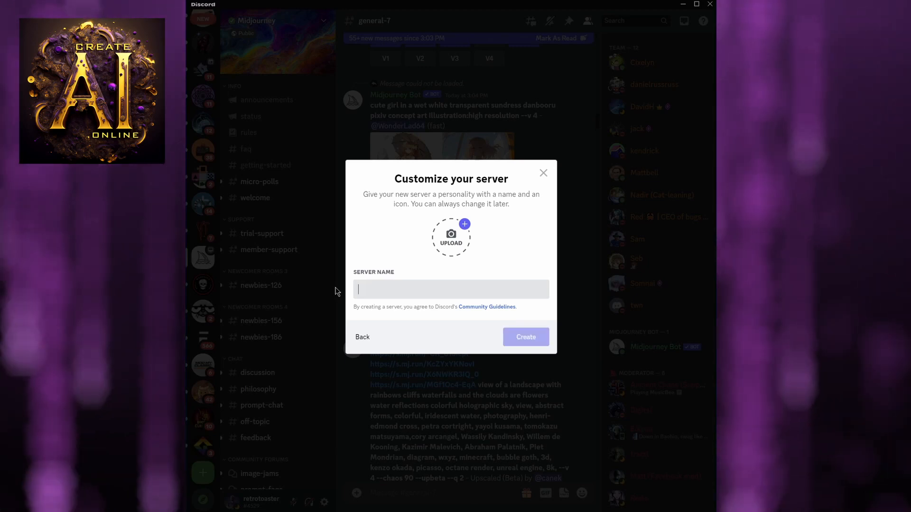
# Name the new server Midjourney and create it.
pyautogui.write('Midjourney')
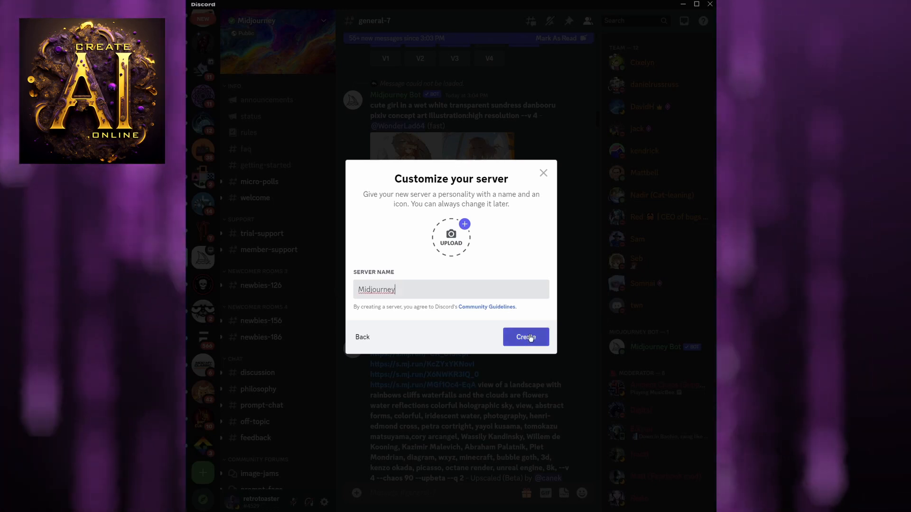
pyautogui.click(530, 337)
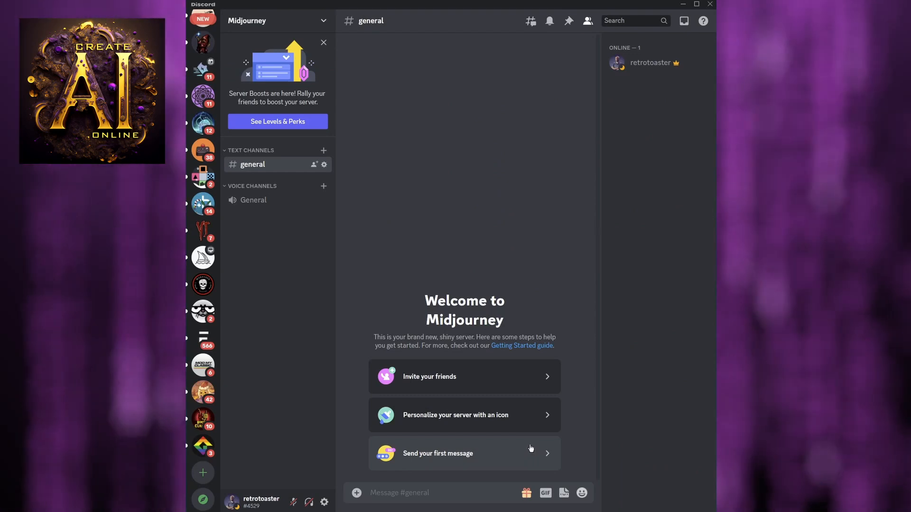
# Start adding the Midjourney Bot from the public Midjourney server, selecting the new Midjourney server as its destination.
pyautogui.click(202, 257)
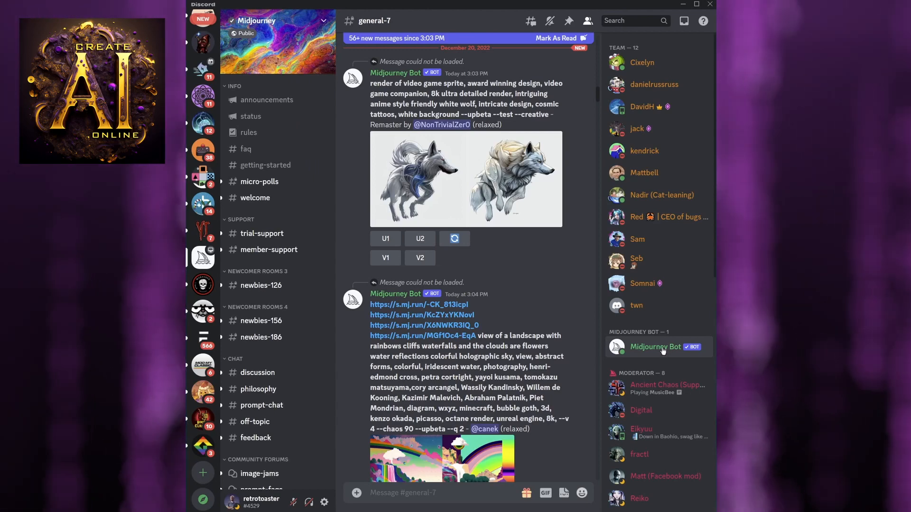
pyautogui.click(663, 351)
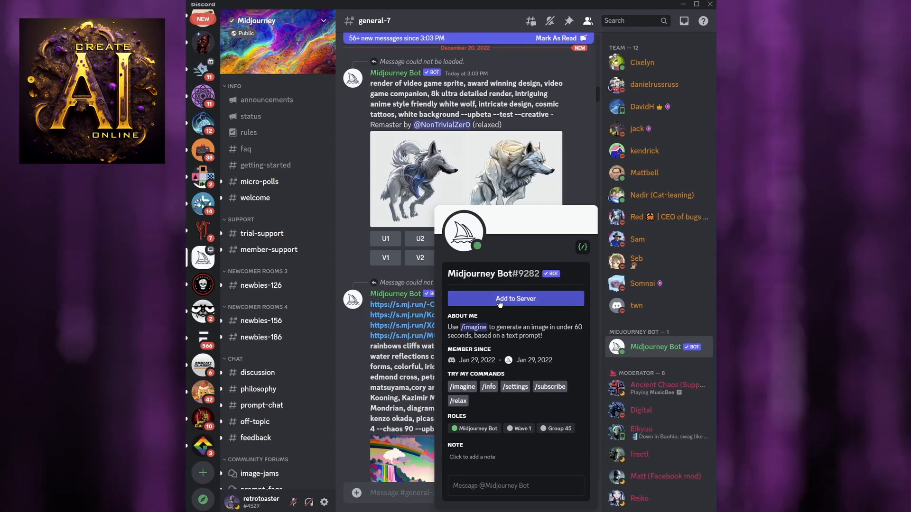
pyautogui.click(517, 299)
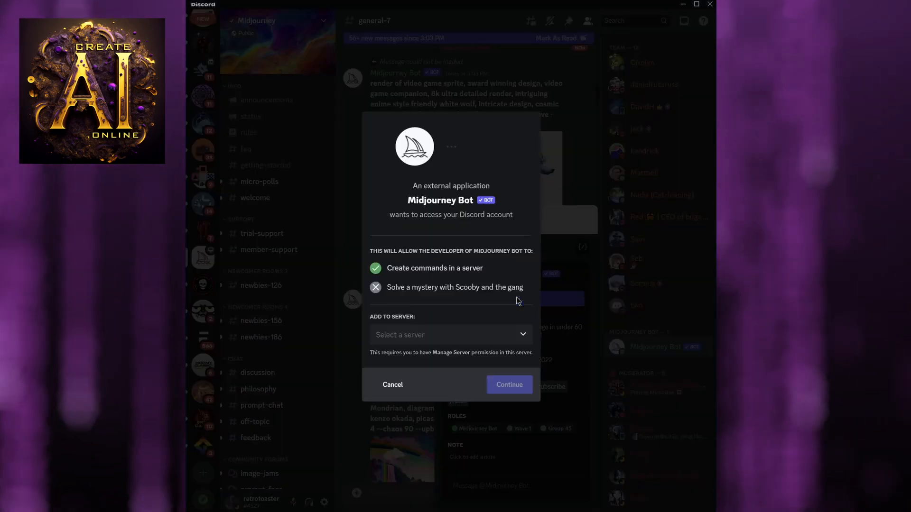
pyautogui.click(422, 338)
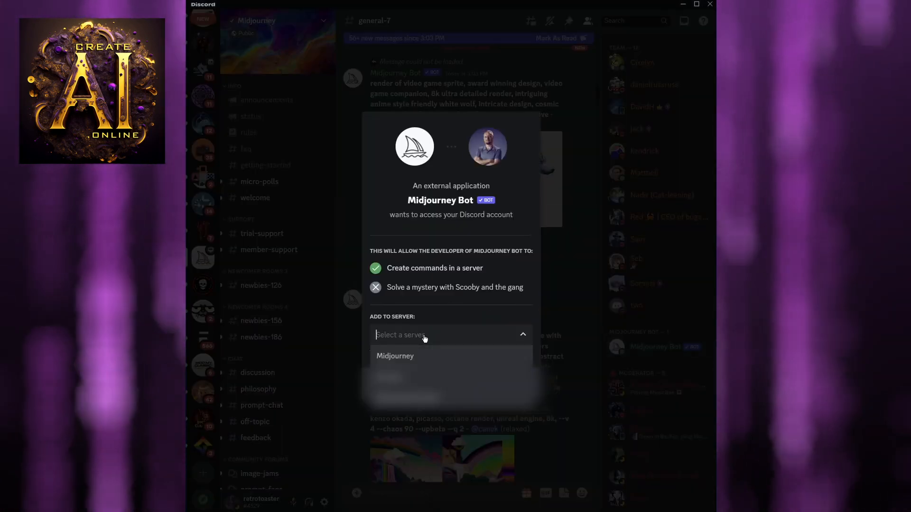
pyautogui.click(410, 357)
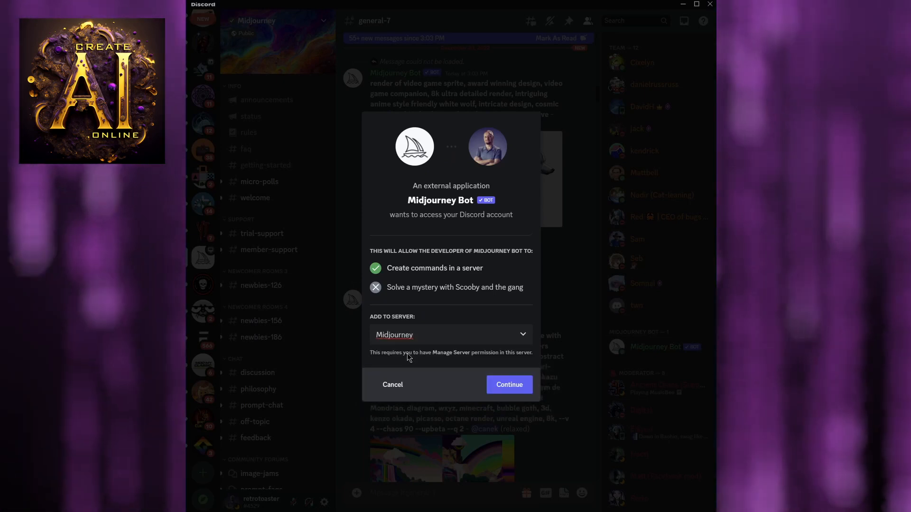
# Authorize the Midjourney Bot with all listed permissions and complete the human verification.
pyautogui.click(509, 383)
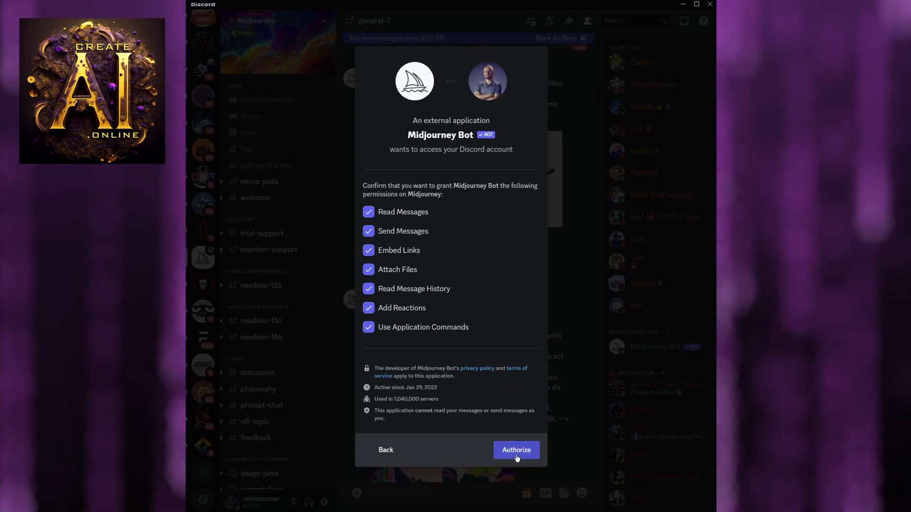
pyautogui.click(516, 455)
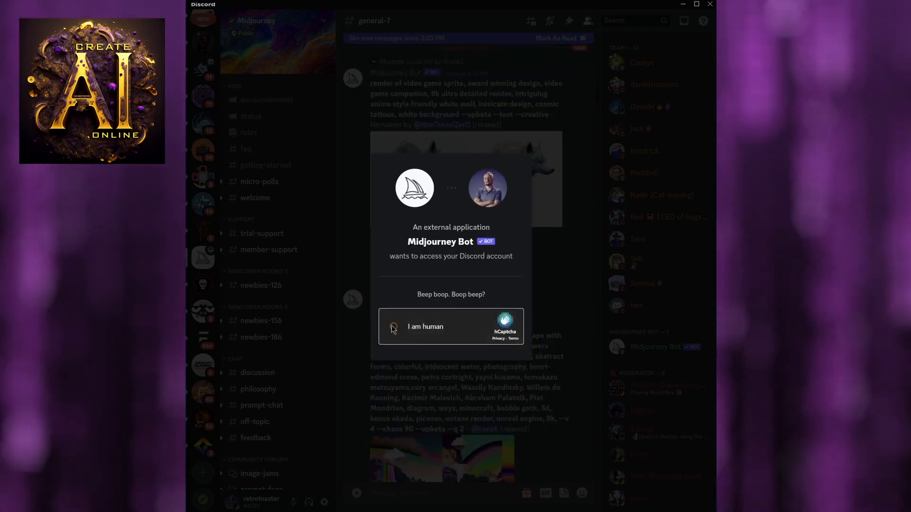
pyautogui.click(393, 326)
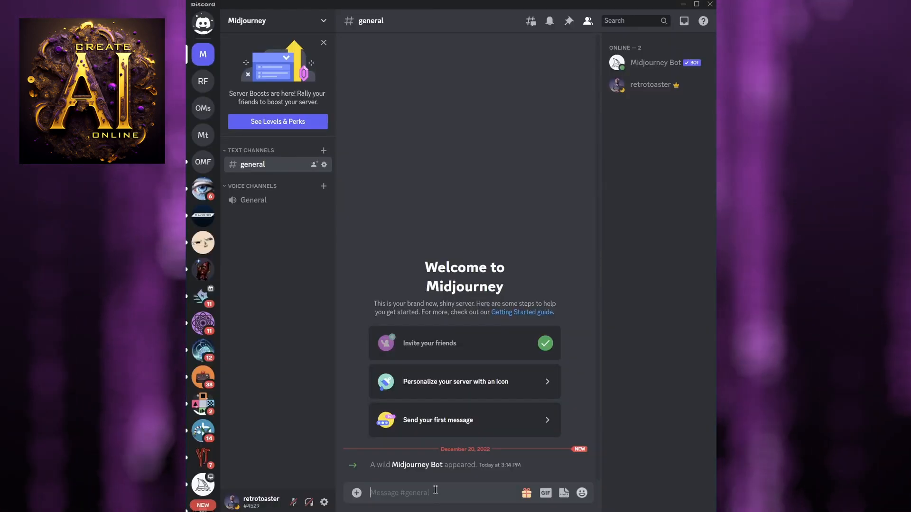
# Run the Midjourney Bot's /help command in the new server's general channel and read through its reply.
pyautogui.write('/')
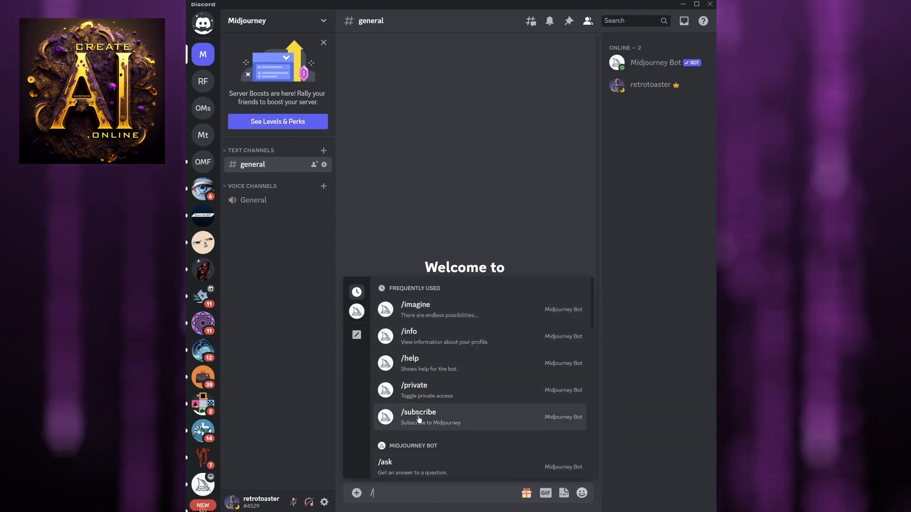
pyautogui.click(413, 362)
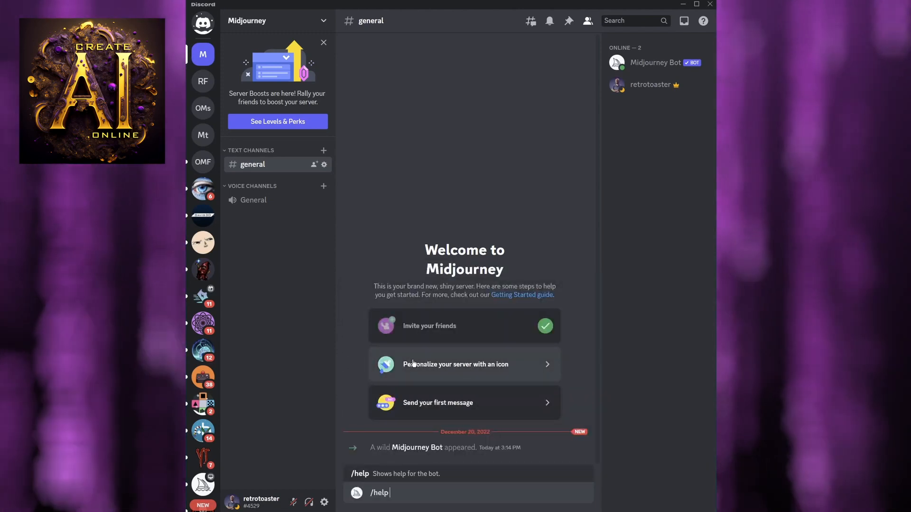
pyautogui.press('Return')
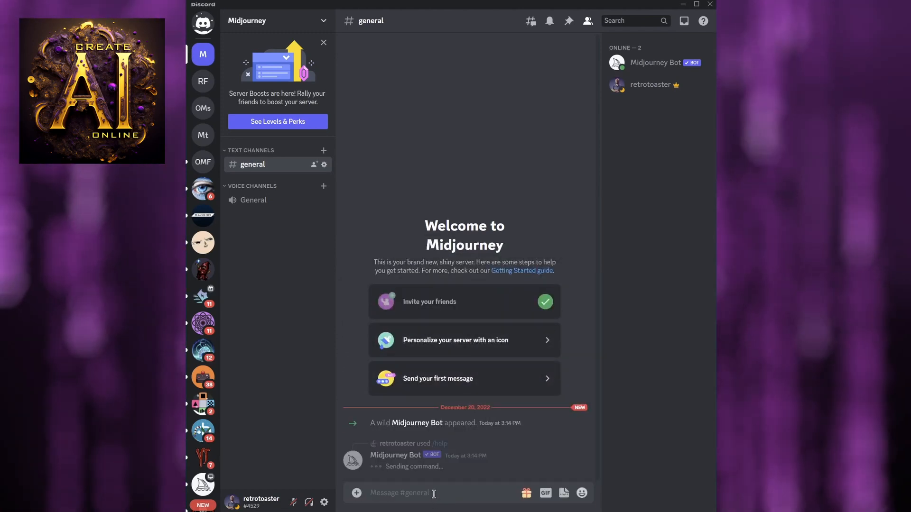
pyautogui.scroll(4, 489, 368)
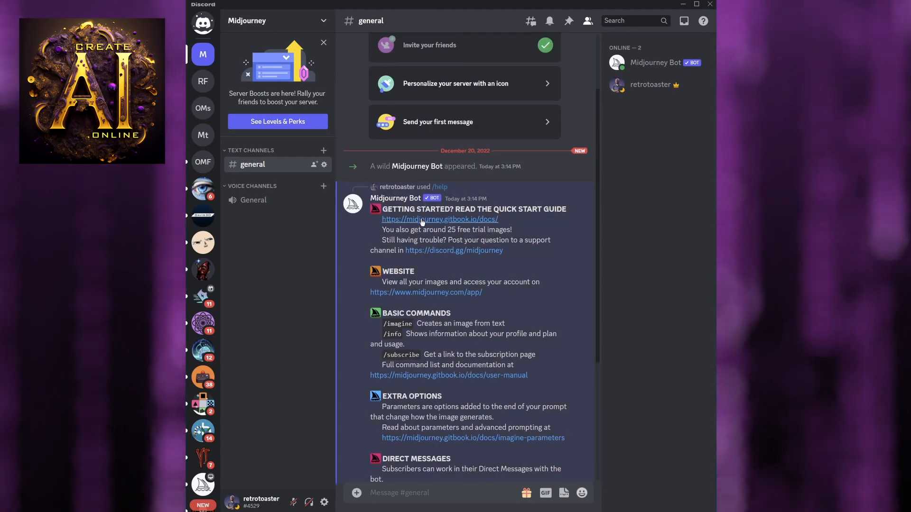
pyautogui.scroll(-2, 427, 266)
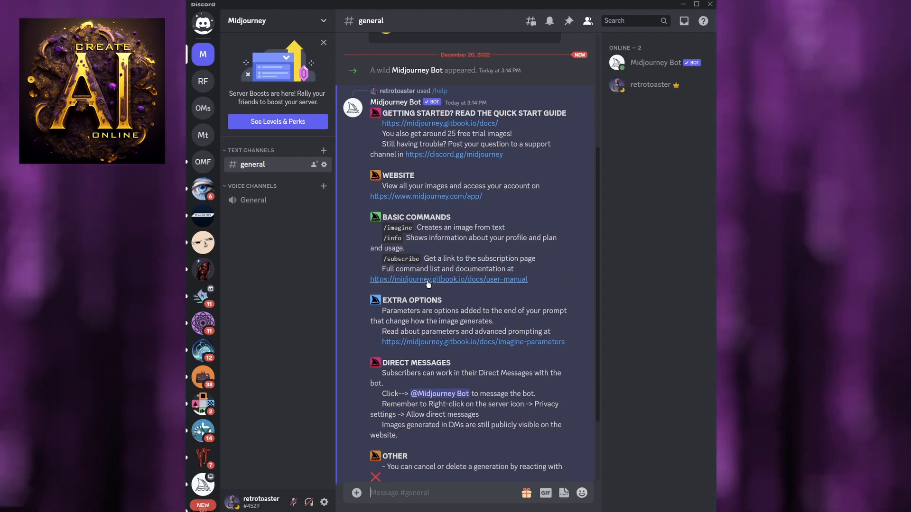
pyautogui.scroll(-1, 417, 285)
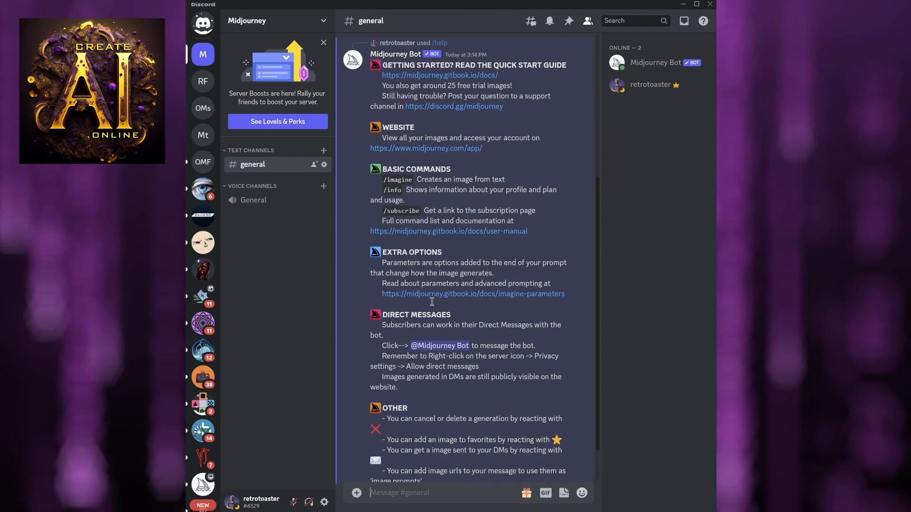
pyautogui.scroll(1, 392, 246)
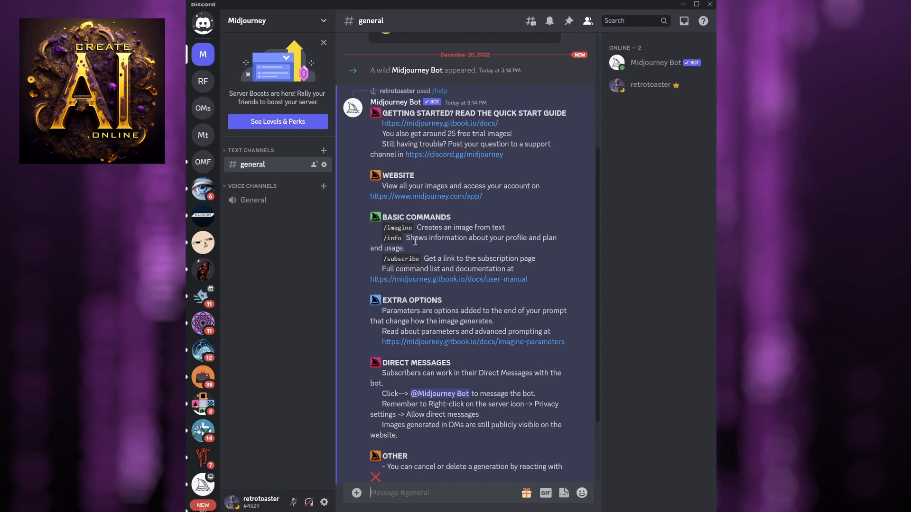
pyautogui.moveTo(428, 238); pyautogui.dragTo(381, 241)
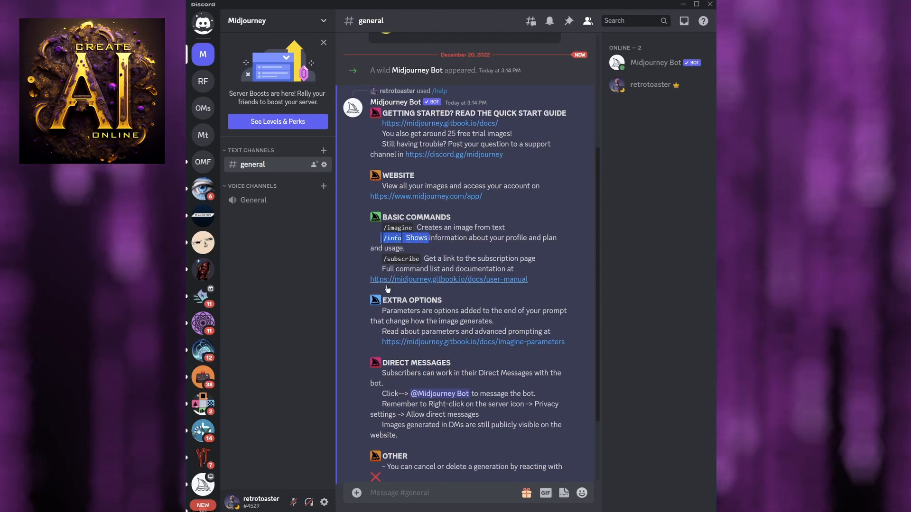
pyautogui.click(345, 420)
pyautogui.scroll(-3, 345, 422)
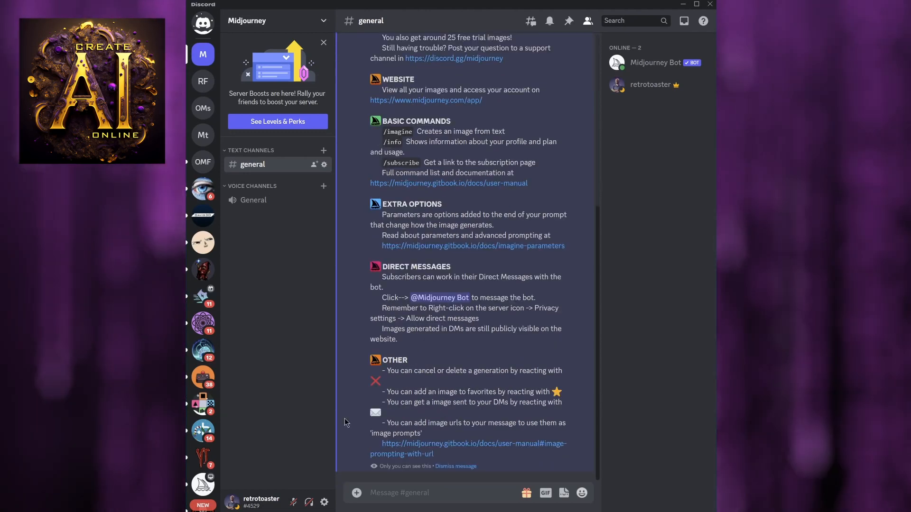
pyautogui.write('/imagine')
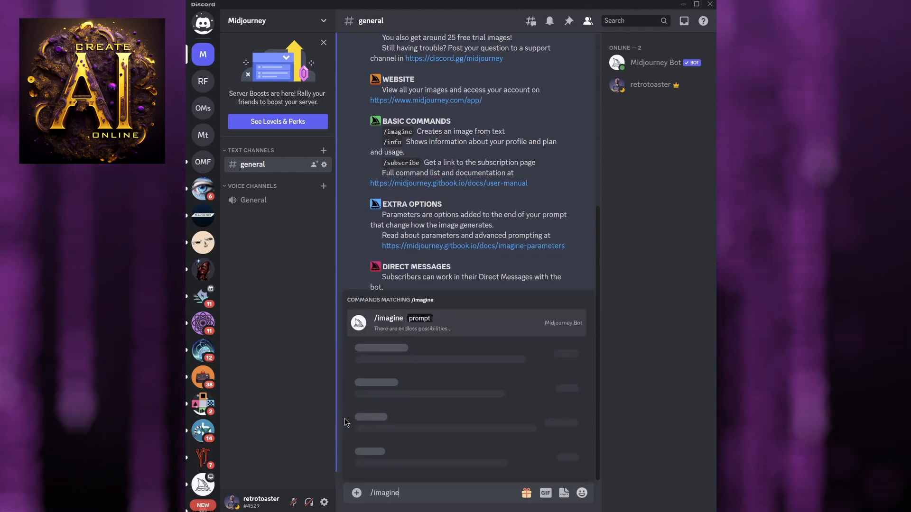
pyautogui.press('Return')
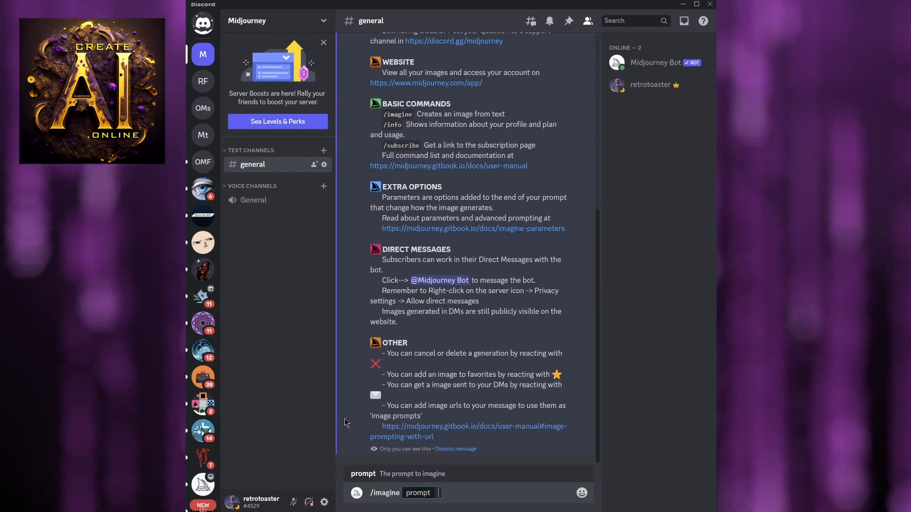
pyautogui.click(379, 493)
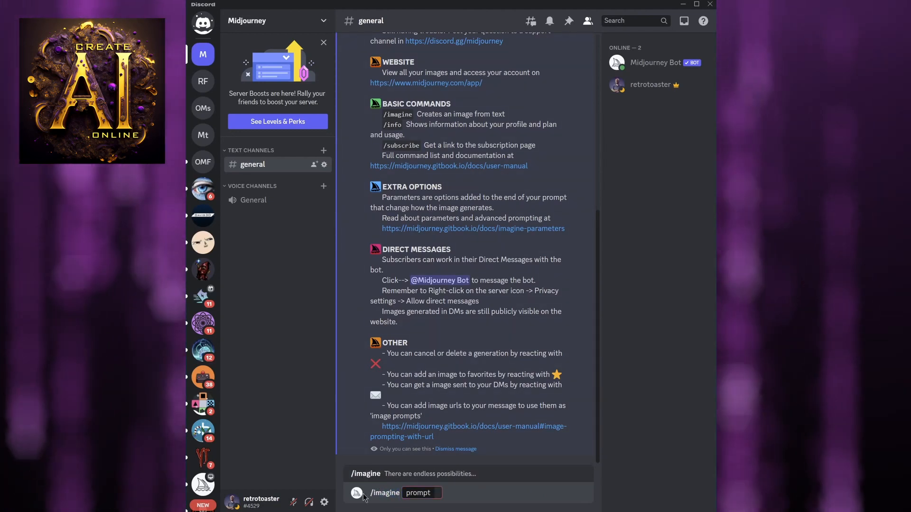
pyautogui.press('BackSpace')
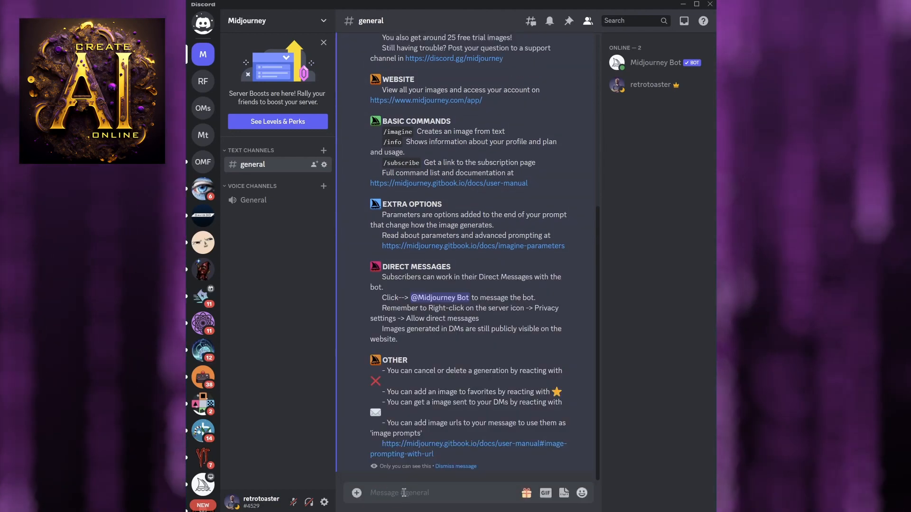
# Start the Midjourney Bot's /imagine command in the general channel with the prompt "a white rabbit riding a orange cat in a garden".
pyautogui.write('/')
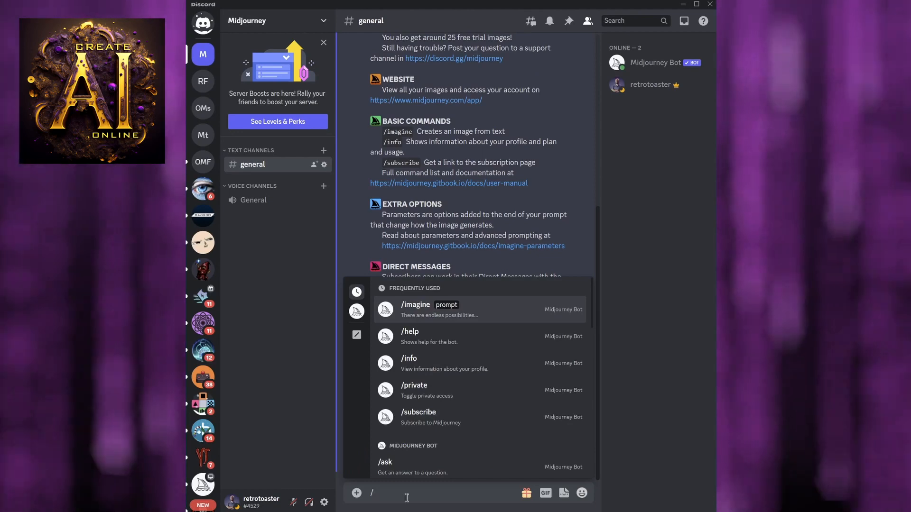
pyautogui.click(417, 310)
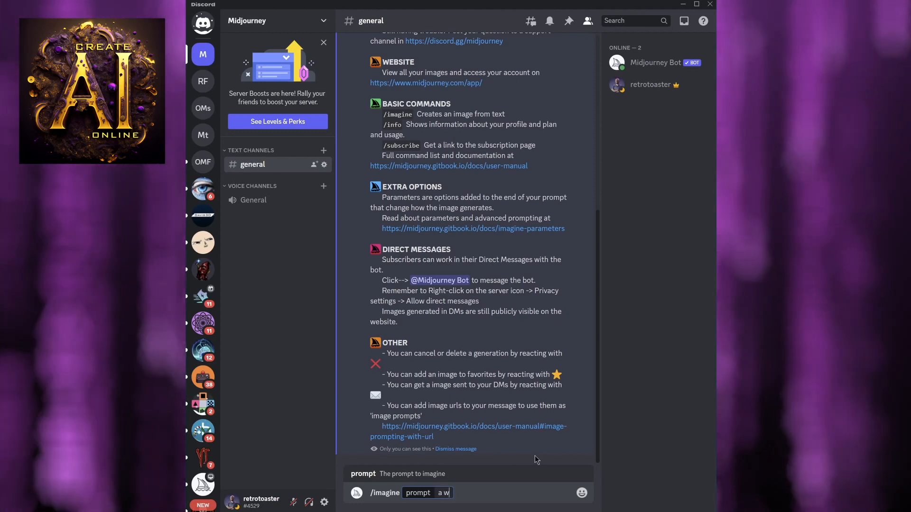
pyautogui.write('white rabbit')
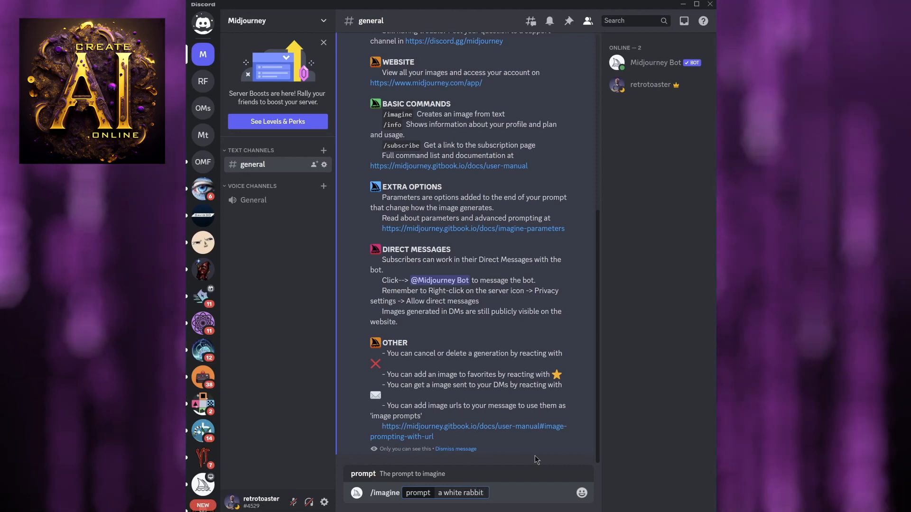
pyautogui.write(' ridg')
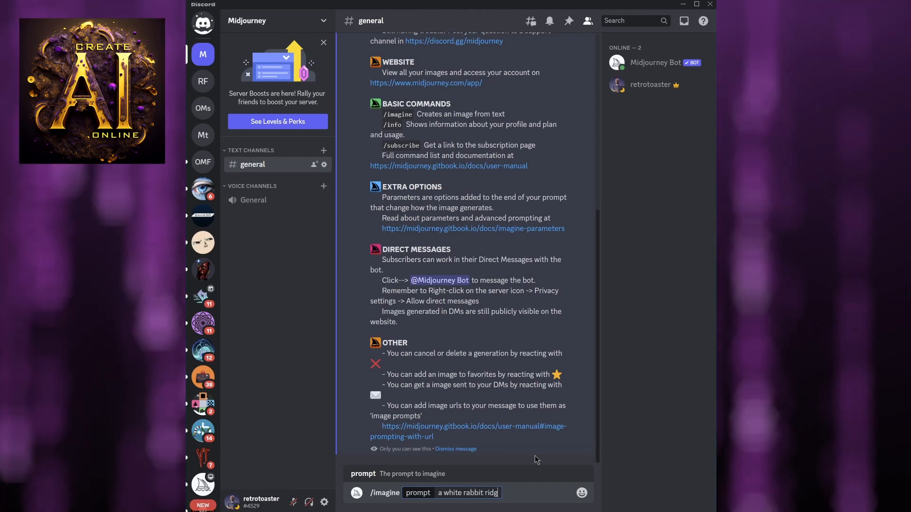
pyautogui.press('BackSpace')
pyautogui.write('ing a')
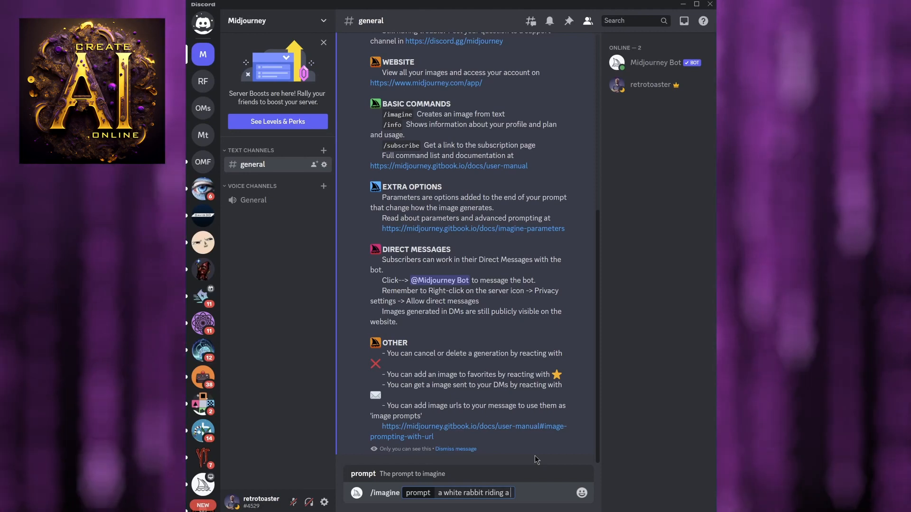
pyautogui.write(' orange cat')
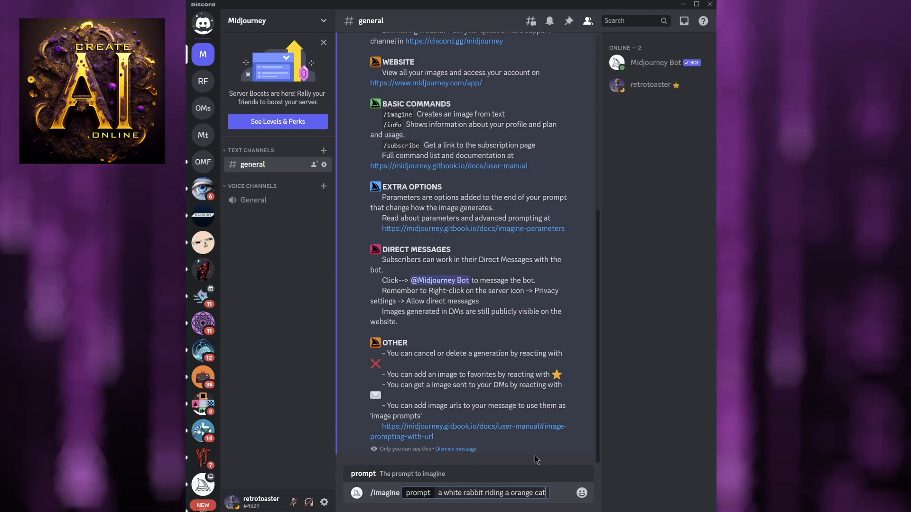
pyautogui.write(' in a garden')
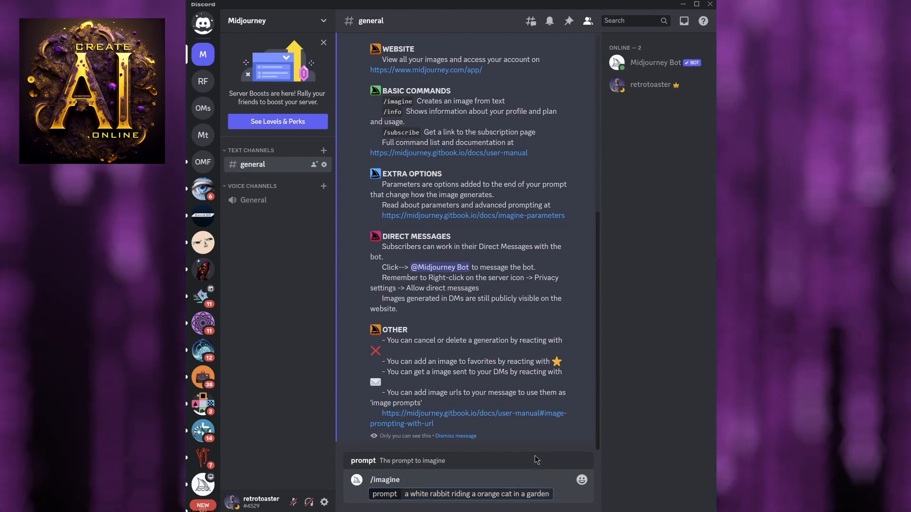
# Extend the image prompt after "garden" with the scene details ", daytime, blue sky,".
pyautogui.write(', sunn')
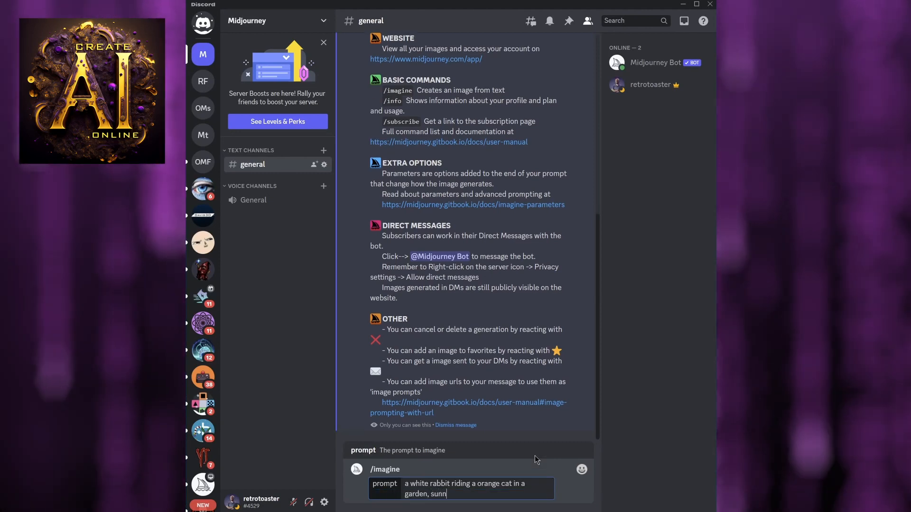
pyautogui.write('y day')
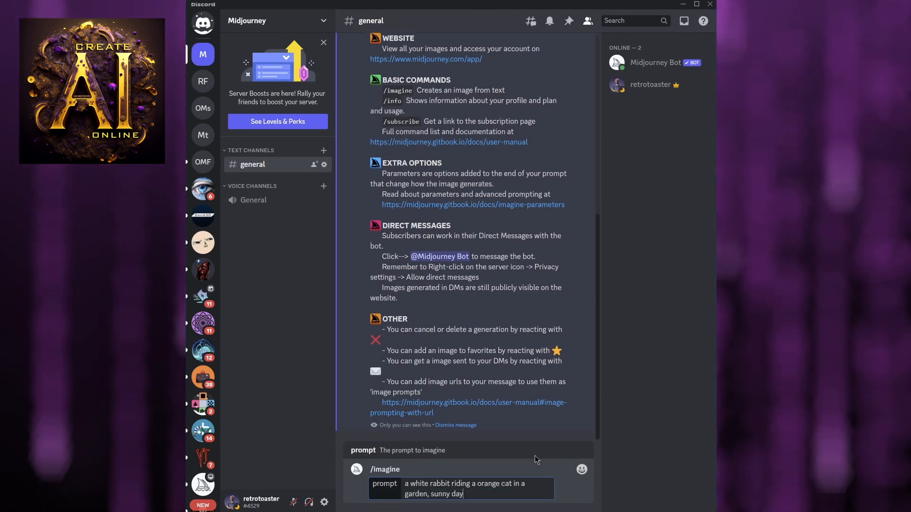
pyautogui.press('BackSpace')
pyautogui.press('BackSpace')
pyautogui.press('BackSpace')
pyautogui.write('daytime,')
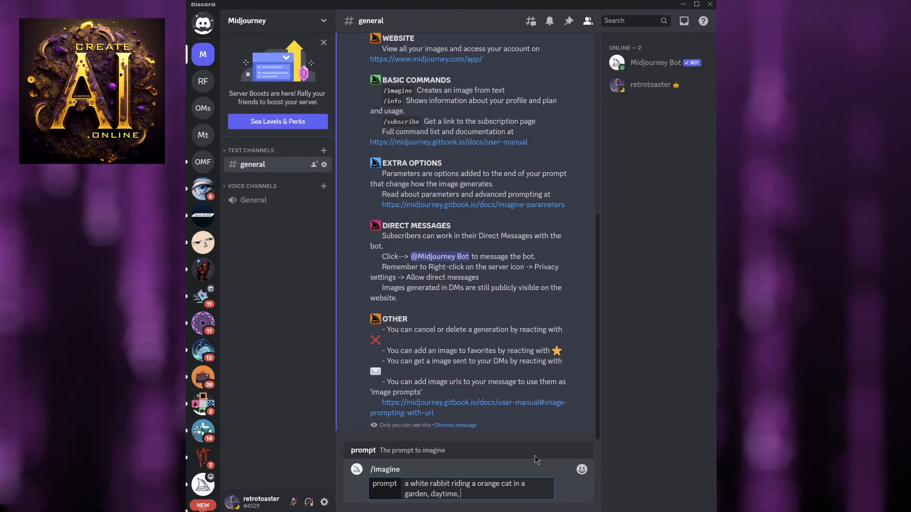
pyautogui.write(' bl')
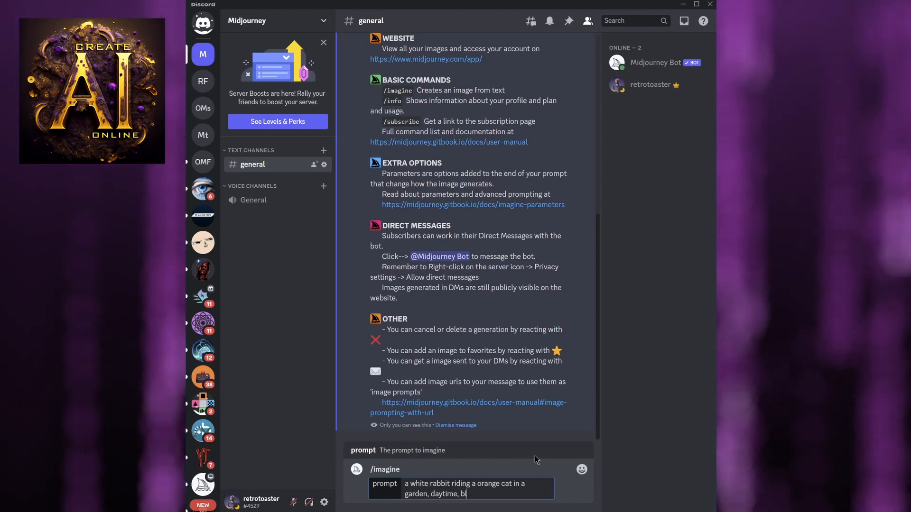
pyautogui.write('ue sky,')
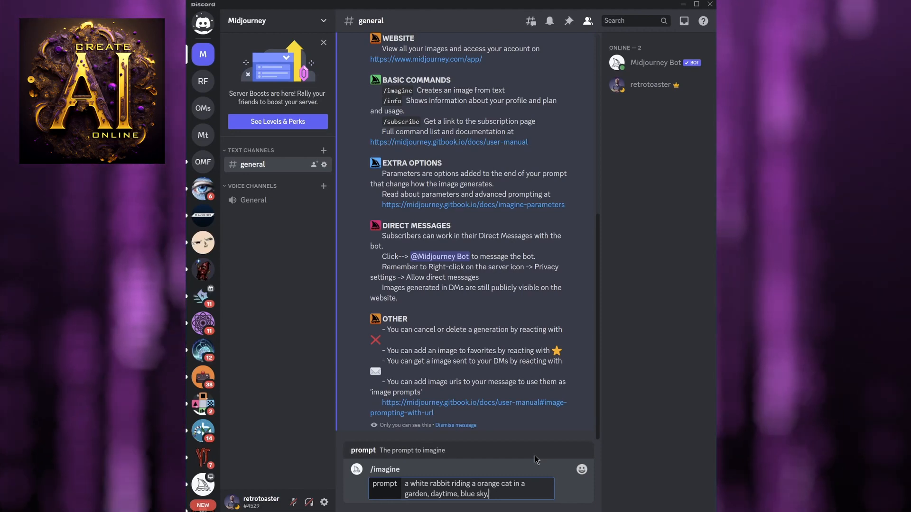
pyautogui.moveTo(504, 494); pyautogui.dragTo(405, 484)
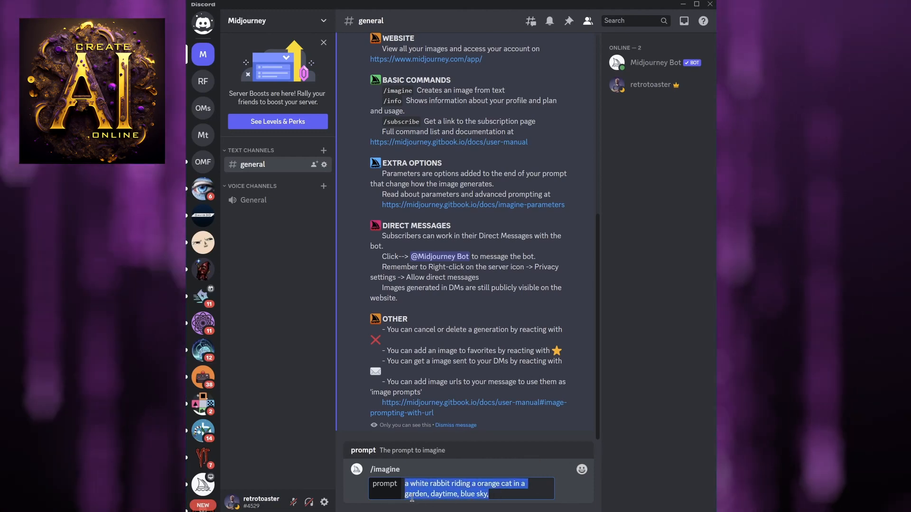
pyautogui.click(499, 494)
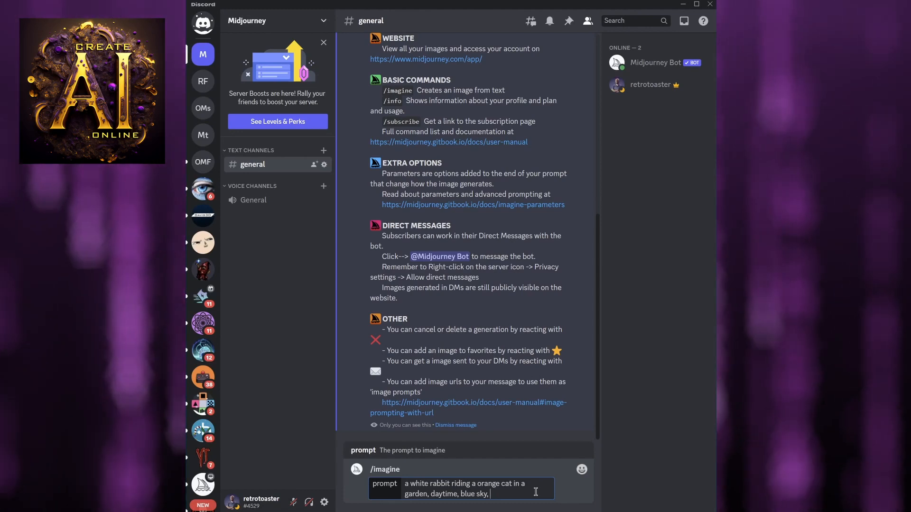
# Add the art style terms "anime style, manga," to the end of the image prompt.
pyautogui.write('anim')
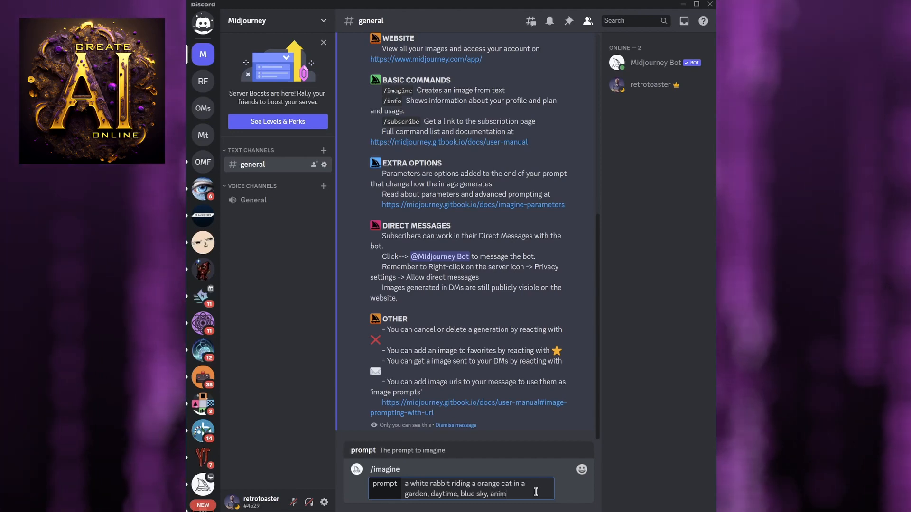
pyautogui.write('e style')
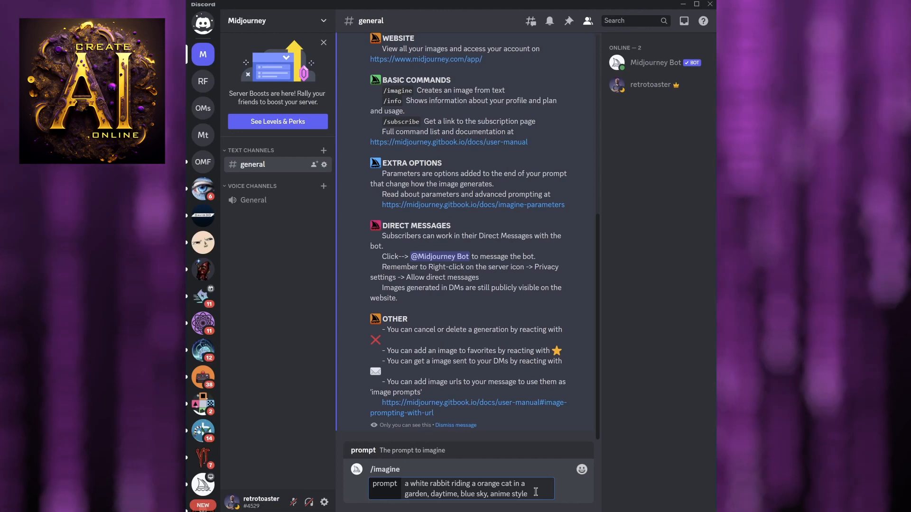
pyautogui.write(', manga')
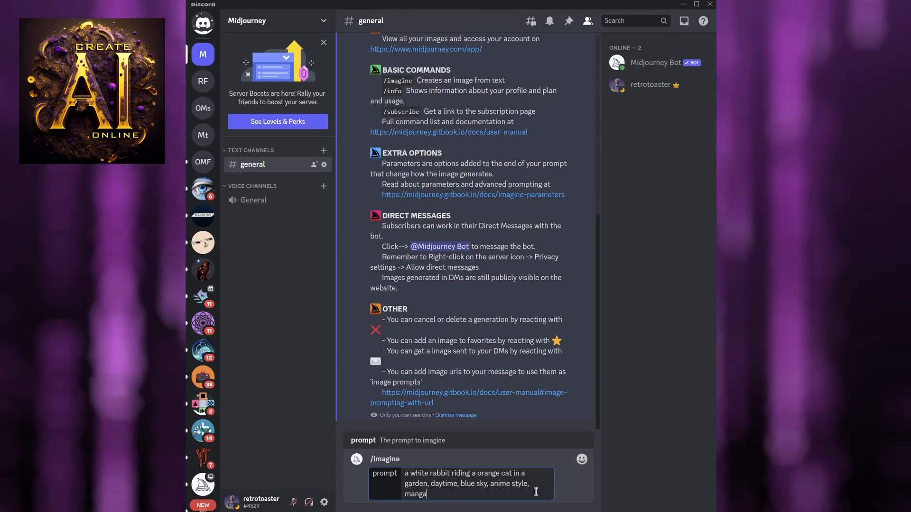
pyautogui.write(',')
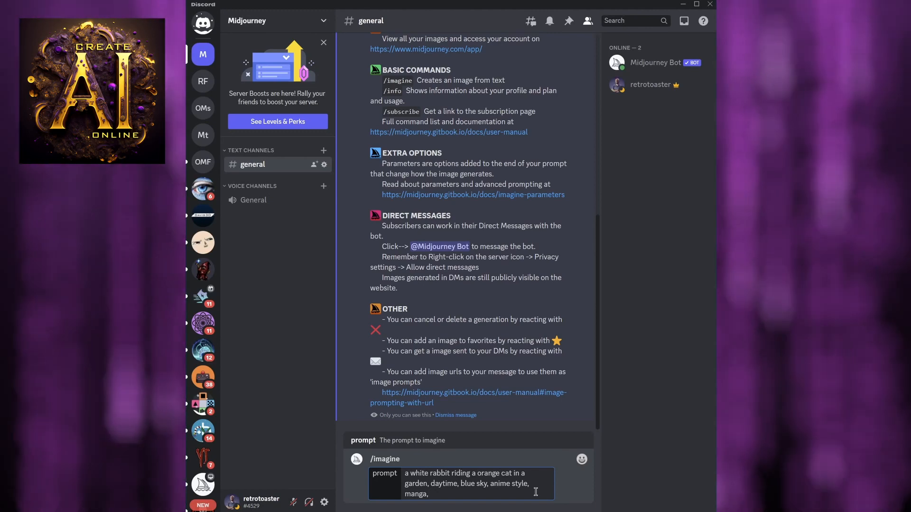
# Add the color and quality terms "saturated colors, colorful, detailed" to the end of the image prompt.
pyautogui.write('saturaat')
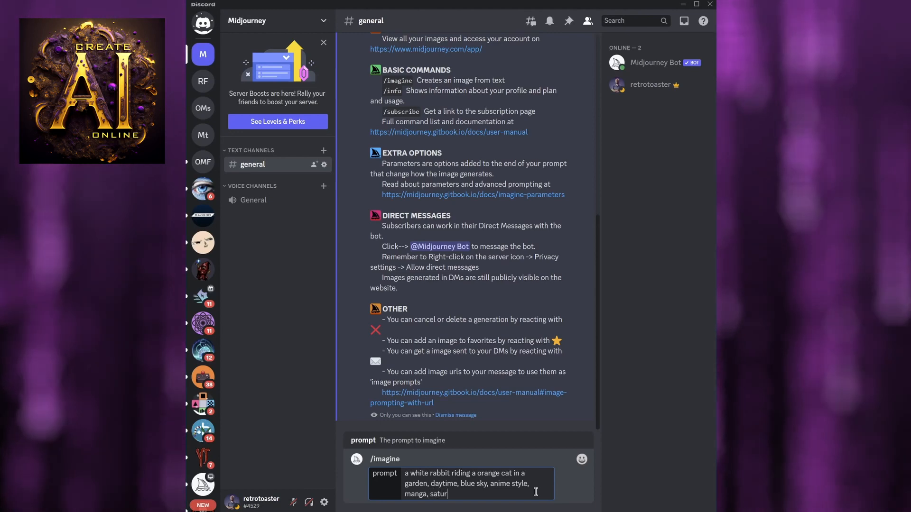
pyautogui.press('BackSpace')
pyautogui.press('BackSpace')
pyautogui.write('ted ')
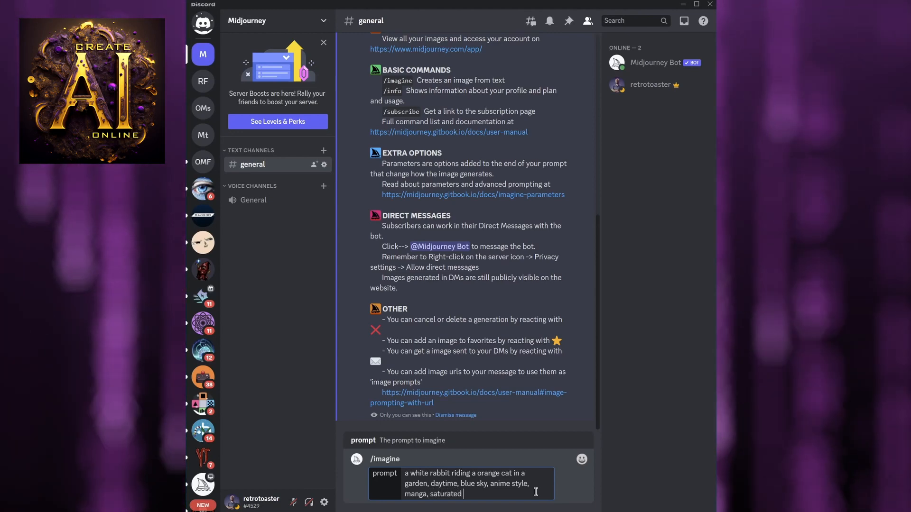
pyautogui.write('colours')
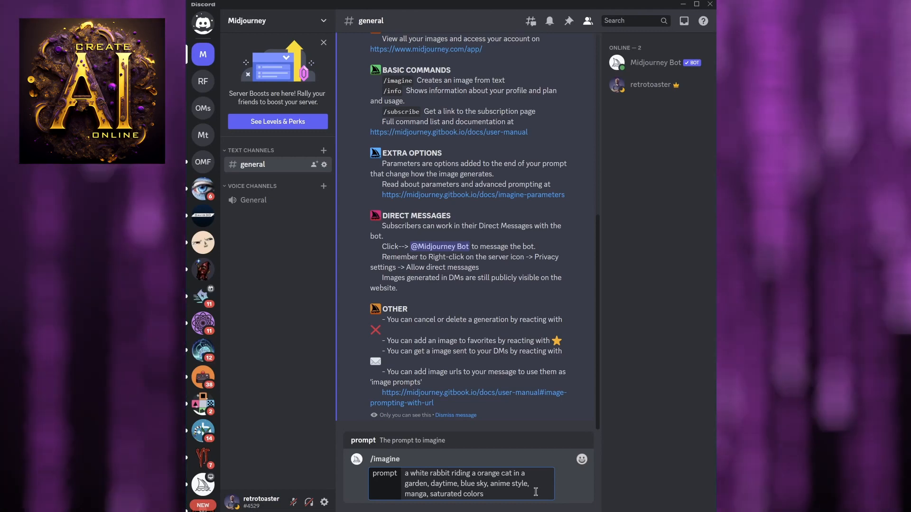
pyautogui.write(', colo')
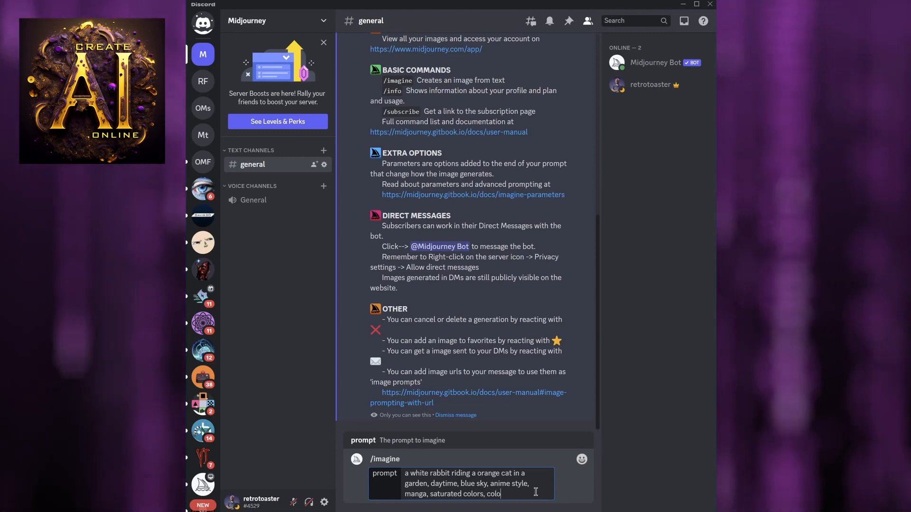
pyautogui.write('rful')
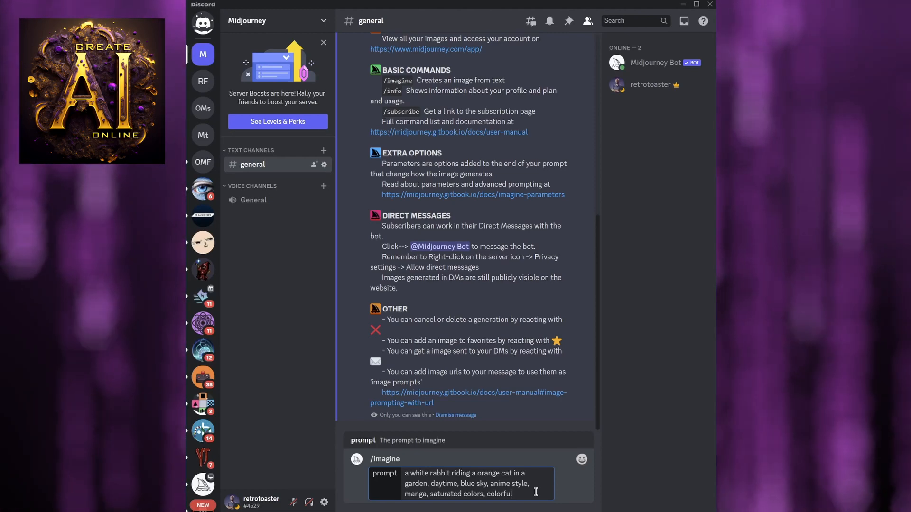
pyautogui.write(',')
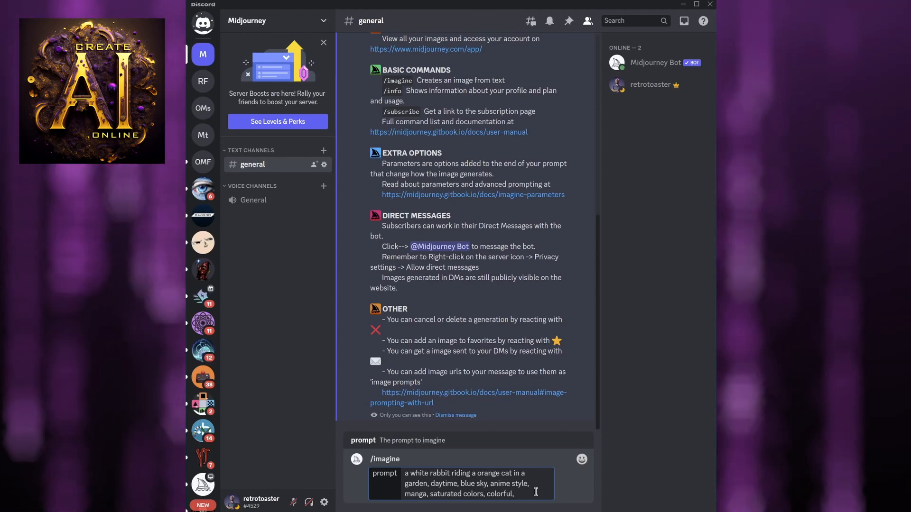
pyautogui.write(' detailed')
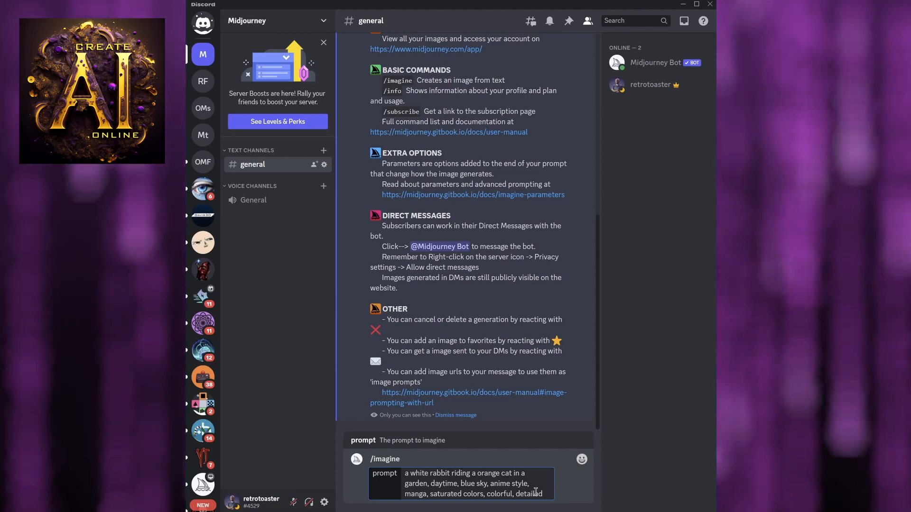
# Add the version parameter "--v 4" to the end of the image prompt.
pyautogui.write('--')
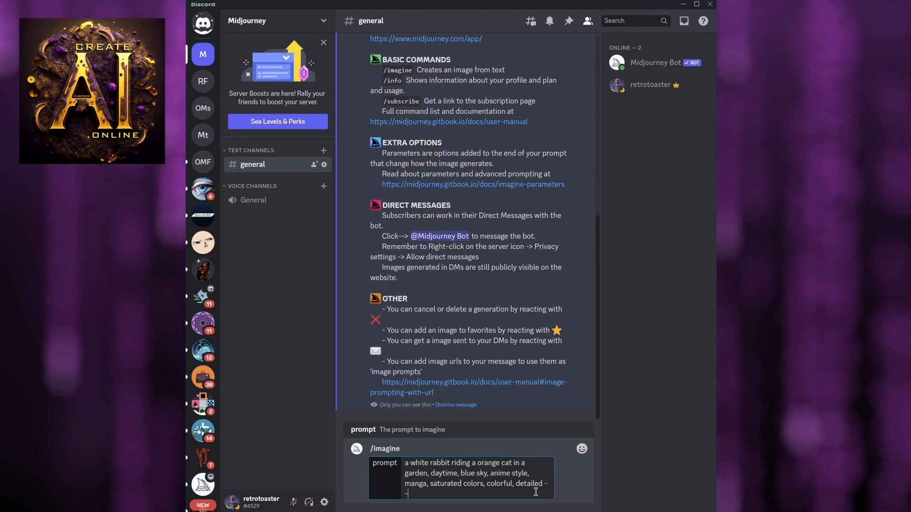
pyautogui.write('v 4')
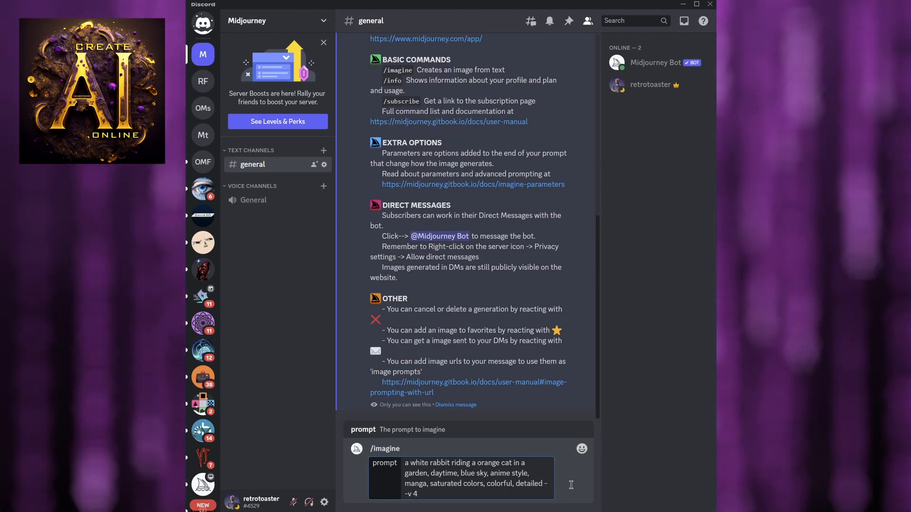
pyautogui.write('-p')
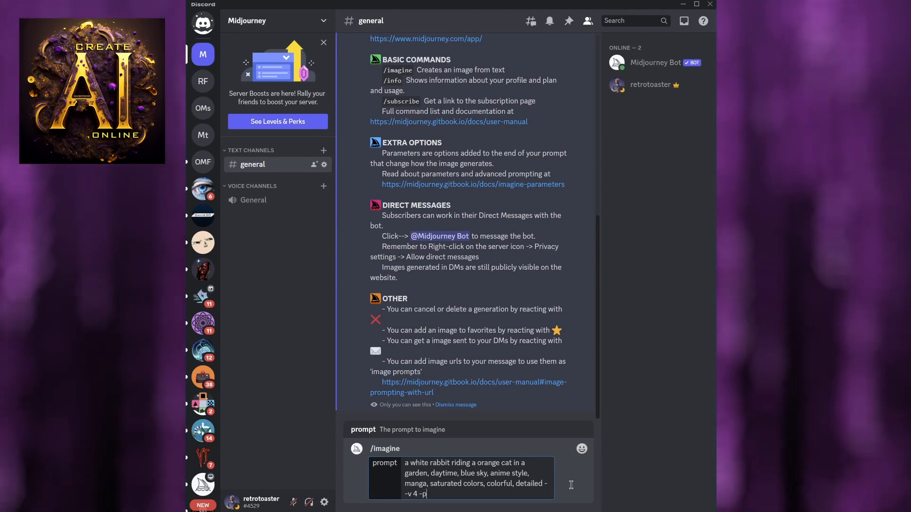
pyautogui.press('BackSpace')
pyautogui.press('BackSpace')
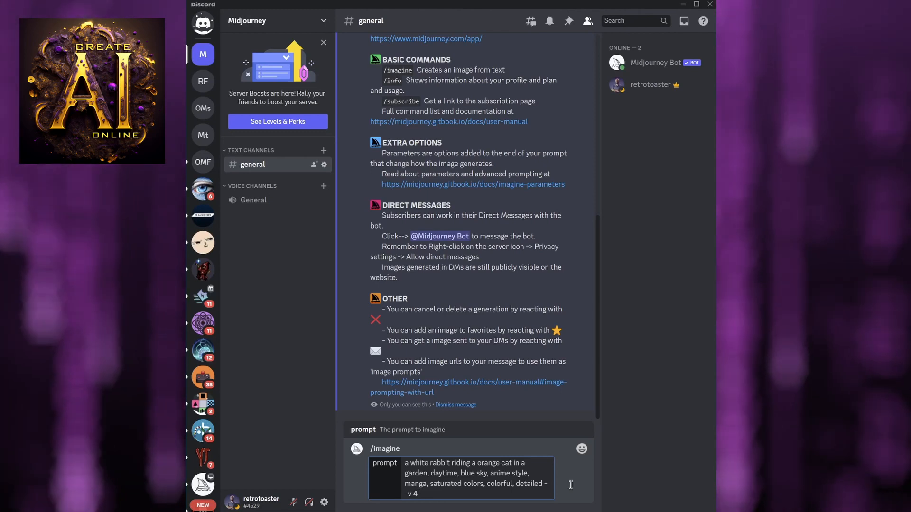
# Add the aspect ratio parameter "--ar 3:2" after the version parameter in the image prompt.
pyautogui.write('--')
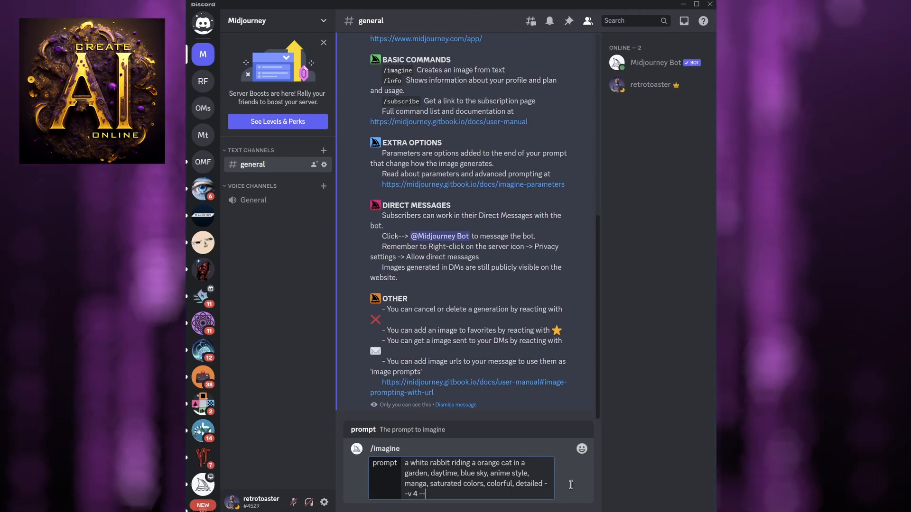
pyautogui.write('ar')
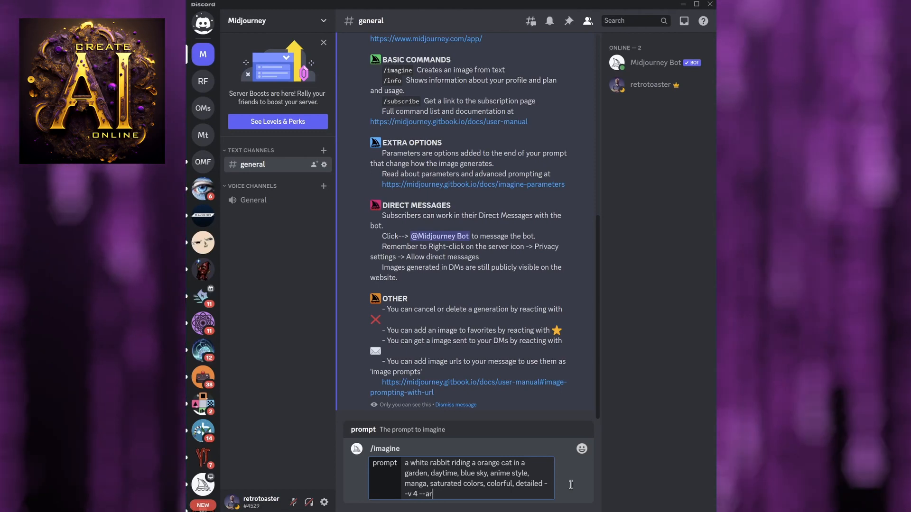
pyautogui.write(' 3:2')
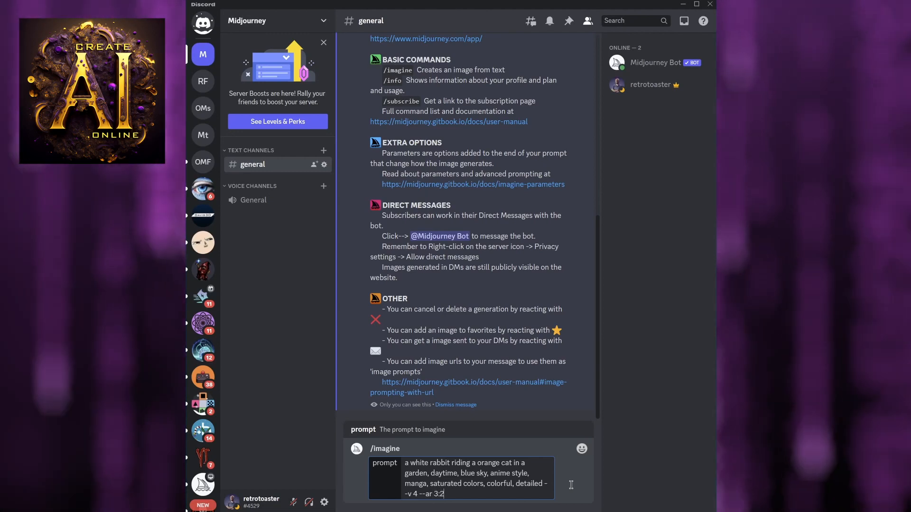
pyautogui.press('BackSpace')
pyautogui.press('BackSpace')
pyautogui.press('BackSpace')
pyautogui.write('2:')
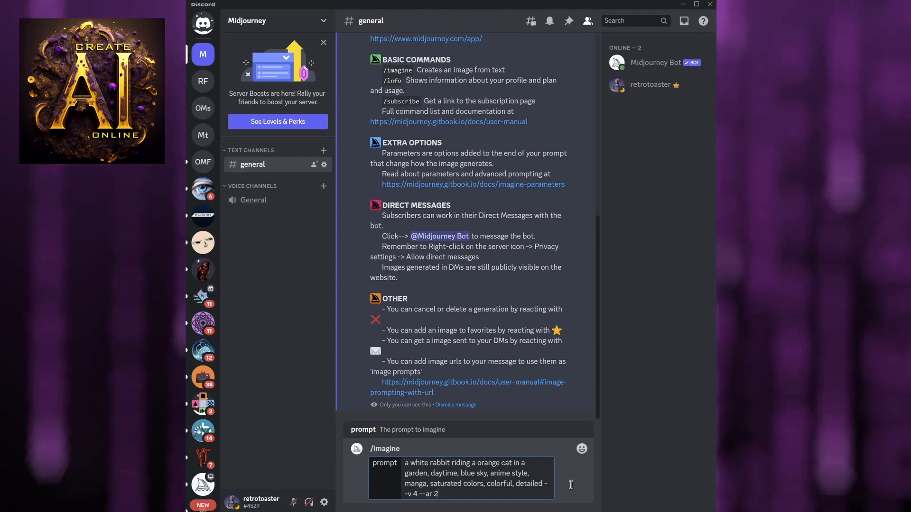
pyautogui.write('3')
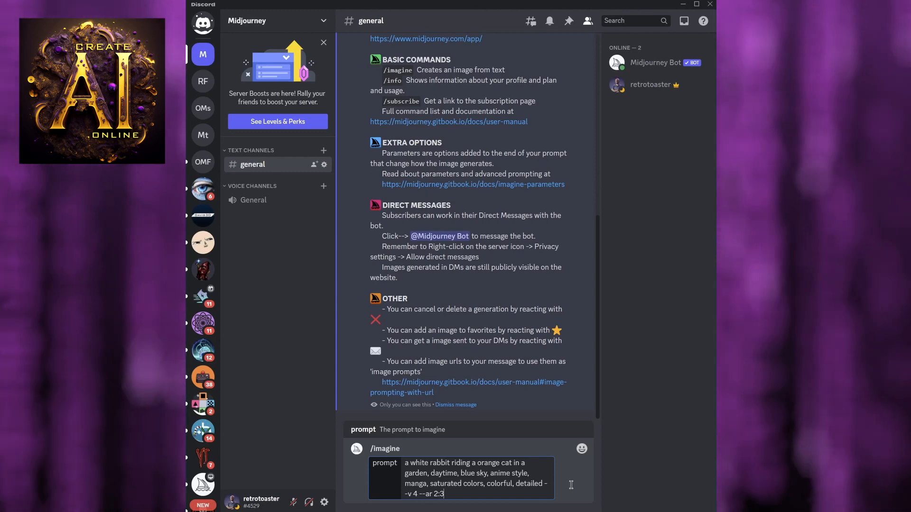
pyautogui.press('BackSpace')
pyautogui.press('BackSpace')
pyautogui.press('BackSpace')
pyautogui.write('3:2')
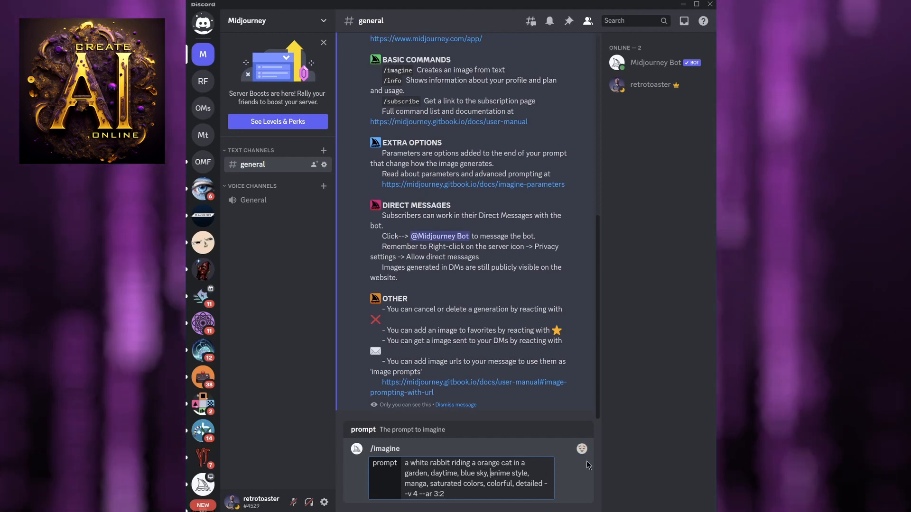
# Insert "wide angle shot," after "blue sky," in the prompt and add the quality parameter "--q 2" at its end.
pyautogui.write('wide angle shot')
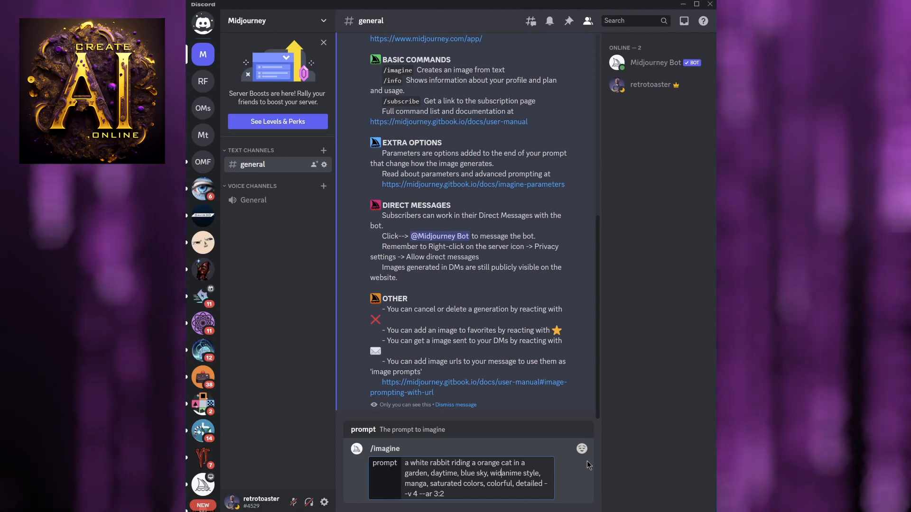
pyautogui.write(',')
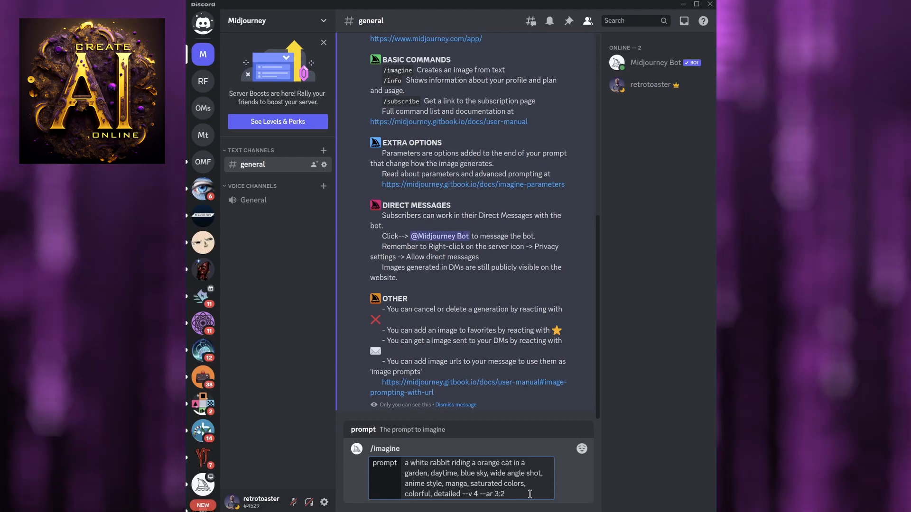
pyautogui.click(512, 494)
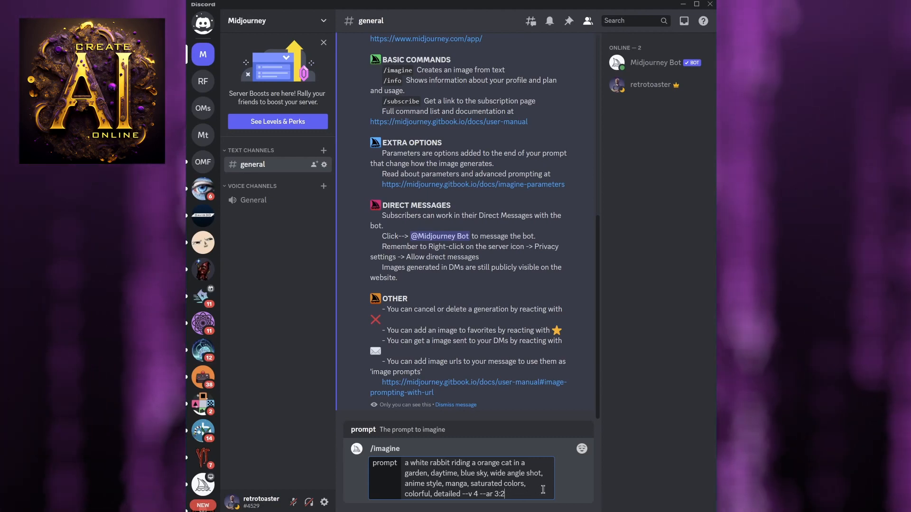
pyautogui.write('--')
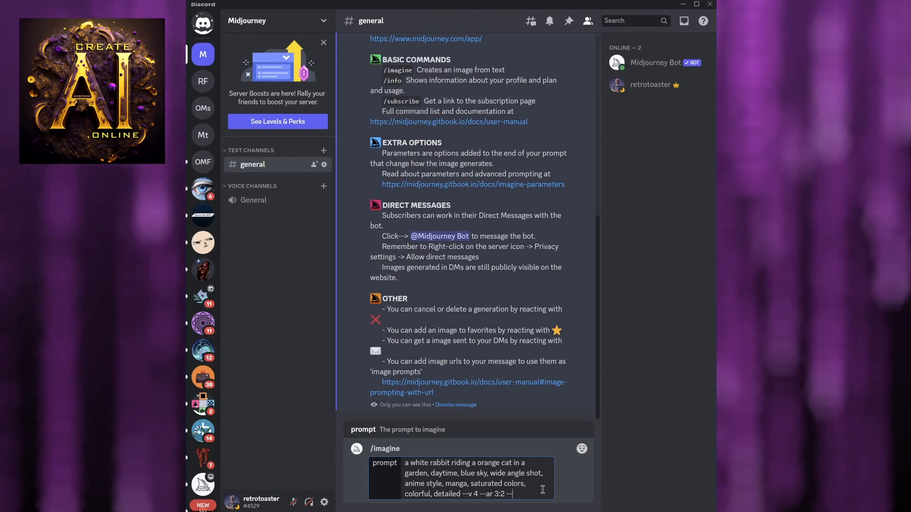
pyautogui.write('q')
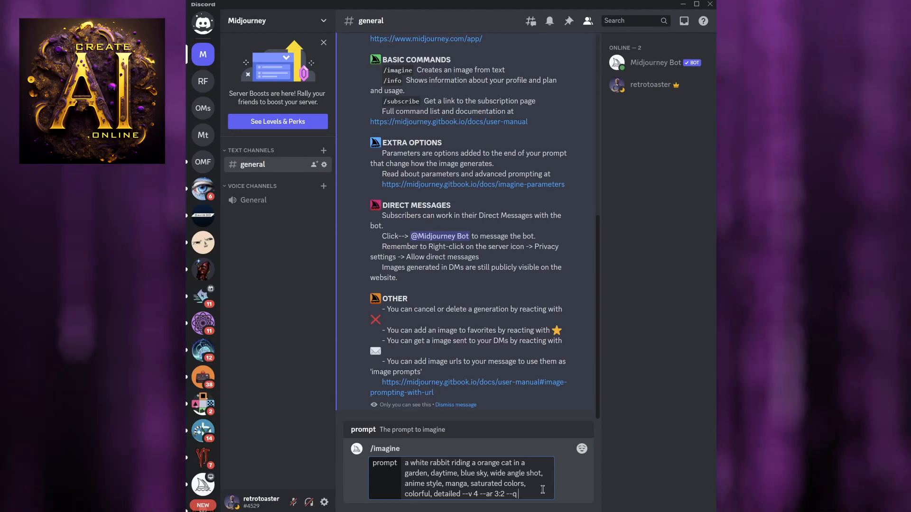
pyautogui.write(' 2')
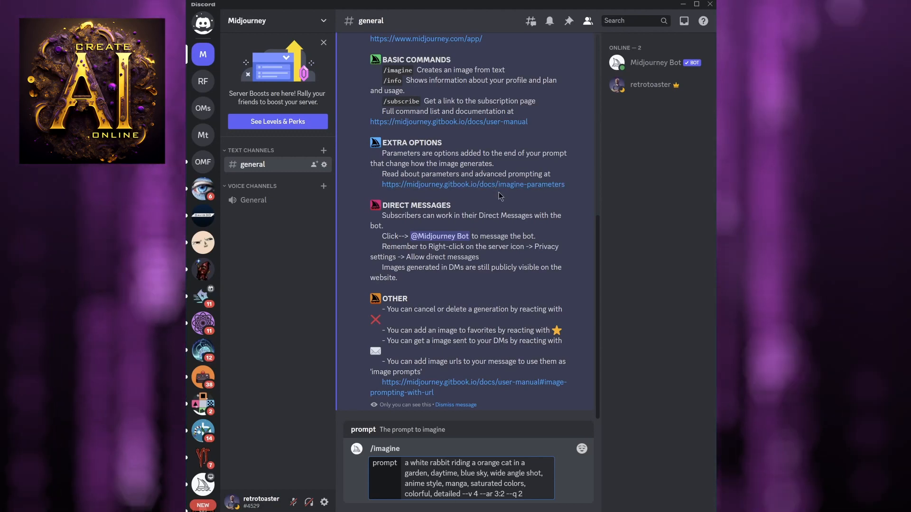
# Submit the completed /imagine prompt to the Midjourney Bot.
pyautogui.scroll(2, 499, 196)
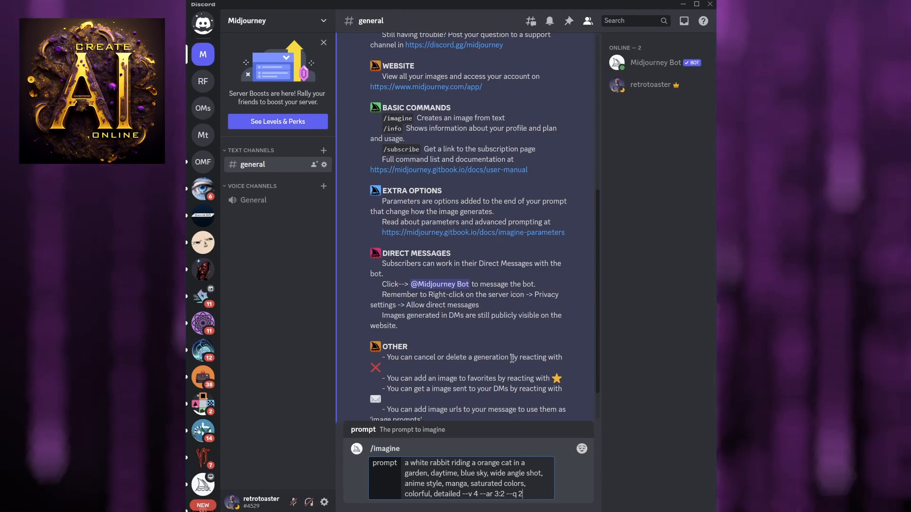
pyautogui.scroll(-2, 512, 358)
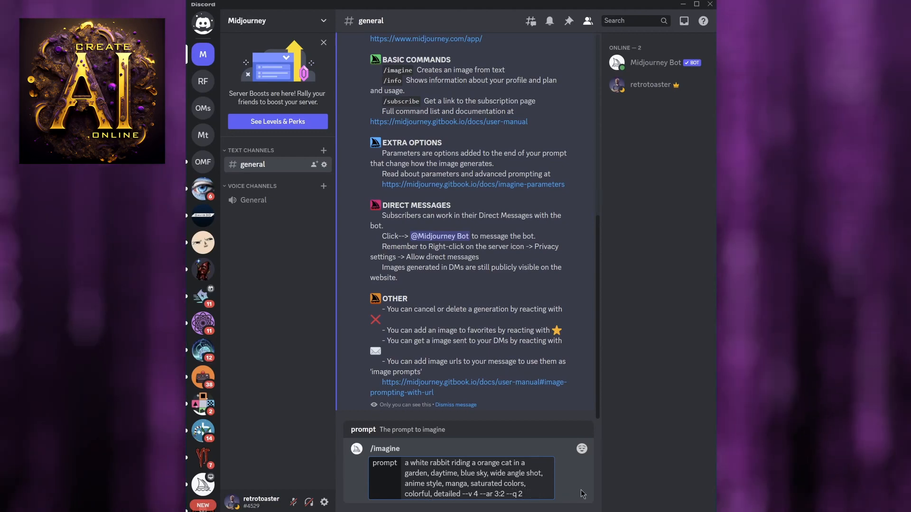
pyautogui.press('Return')
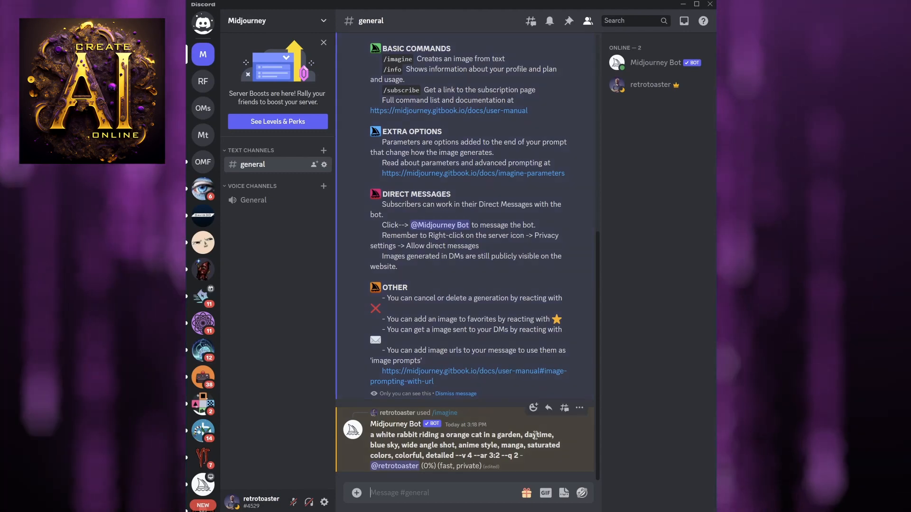
# Check the job's speed mode, then examine the generated image grid enlarged and compare it with the prompt's subject wording.
pyautogui.doubleClick(446, 466)
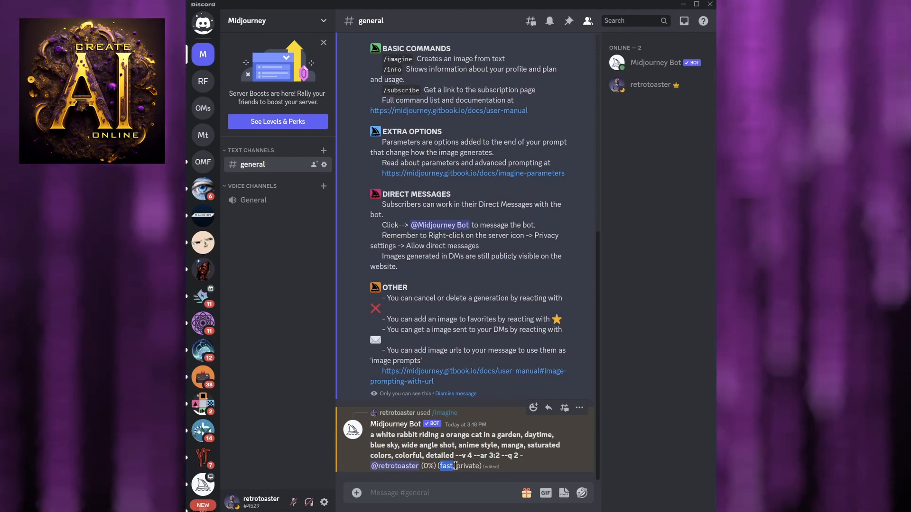
pyautogui.click(455, 466)
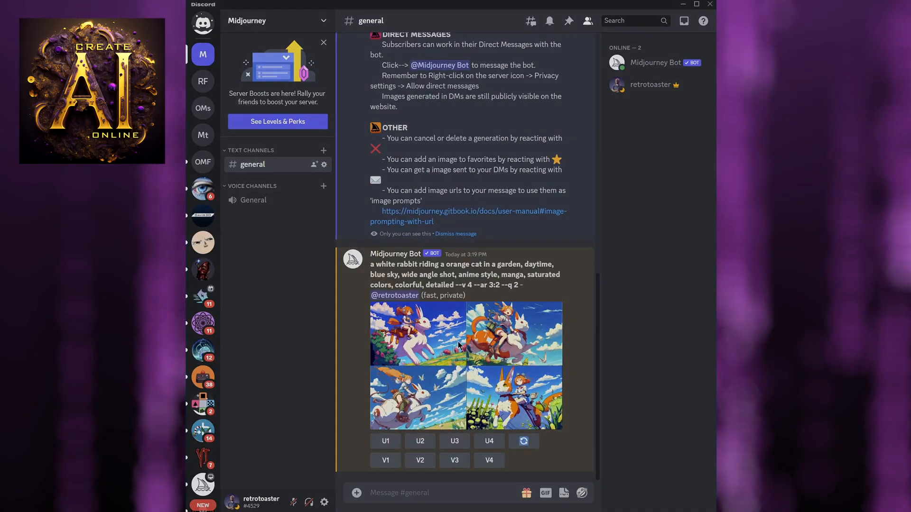
pyautogui.click(459, 346)
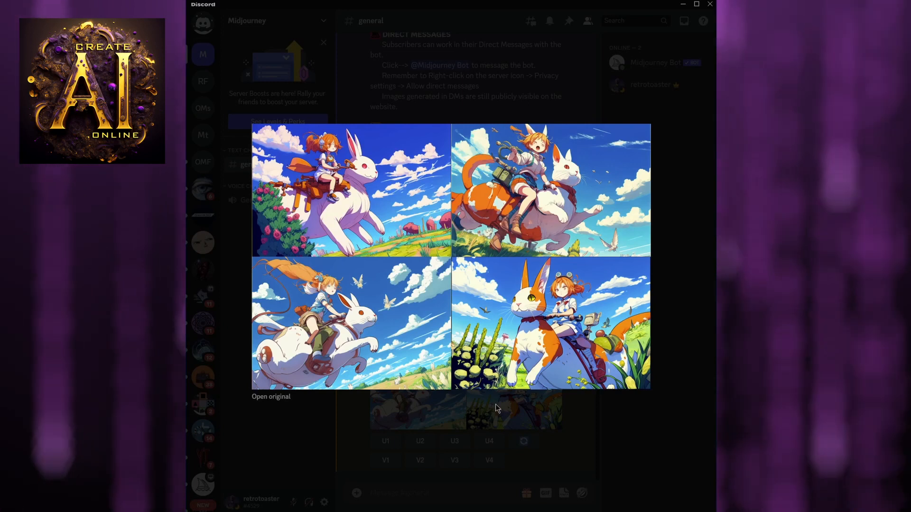
pyautogui.click(587, 440)
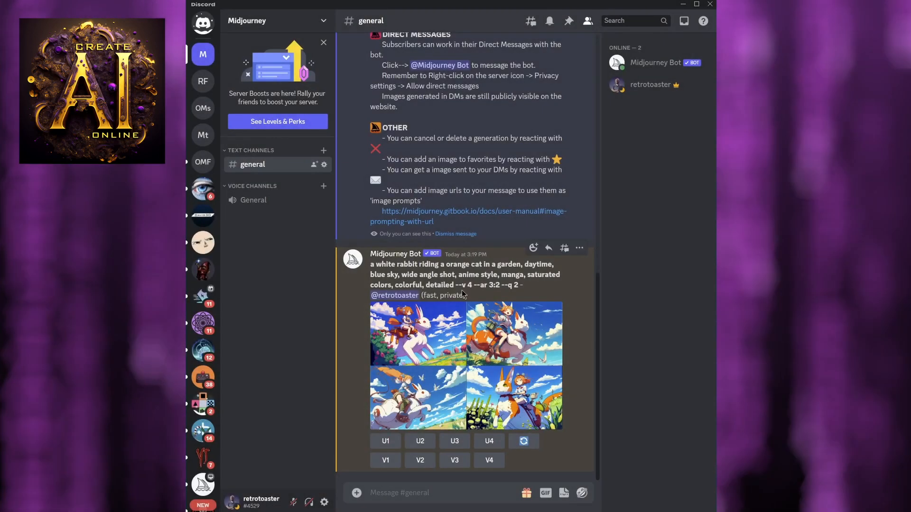
pyautogui.moveTo(418, 264); pyautogui.dragTo(388, 266)
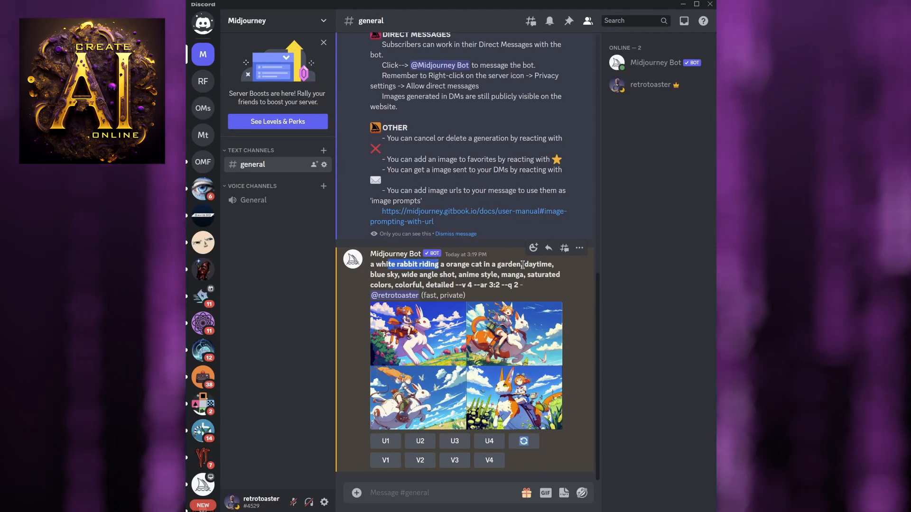
pyautogui.click(520, 334)
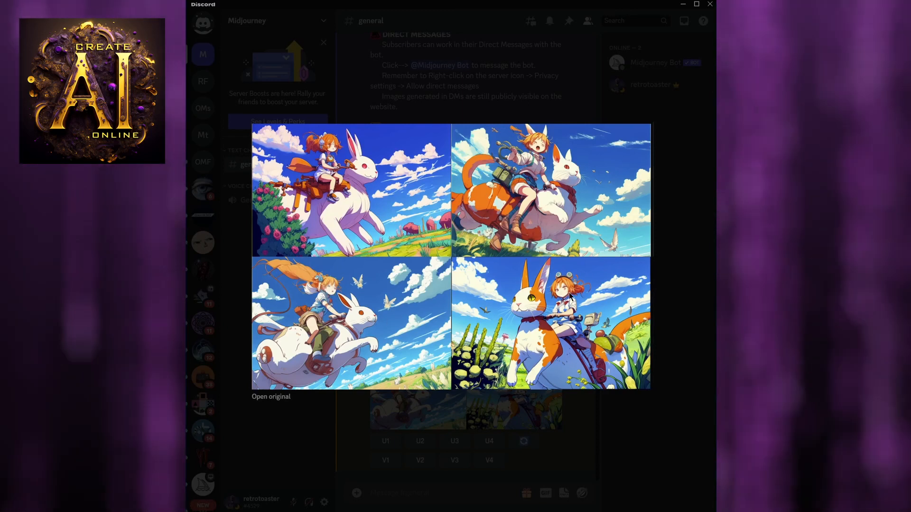
pyautogui.click(588, 433)
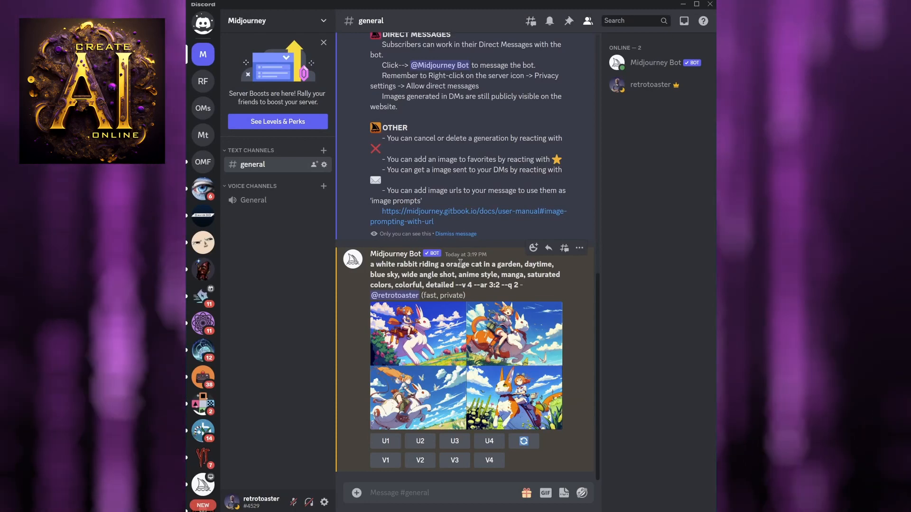
# Copy the submitted prompt with its parameters from the bot's message and paste it into a new /imagine command.
pyautogui.moveTo(371, 264); pyautogui.dragTo(532, 304)
pyautogui.hotkey('ctrl', 'c')
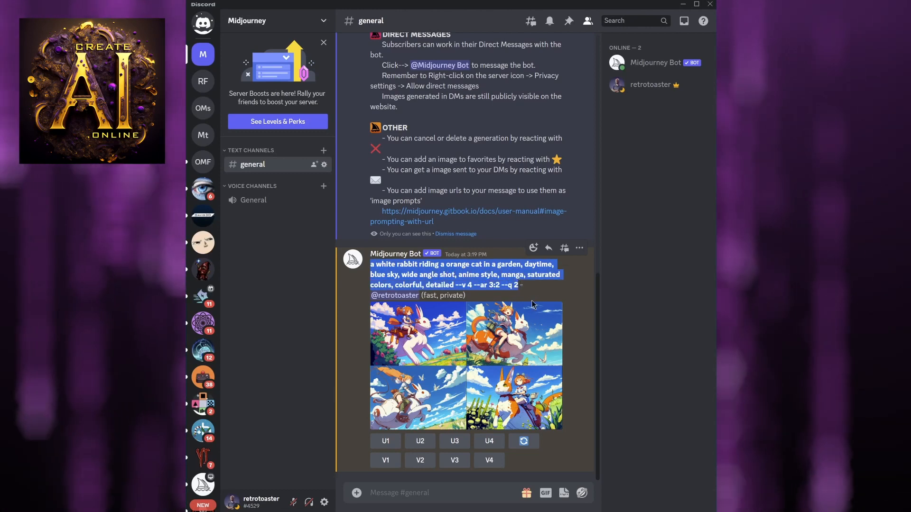
pyautogui.click(469, 485)
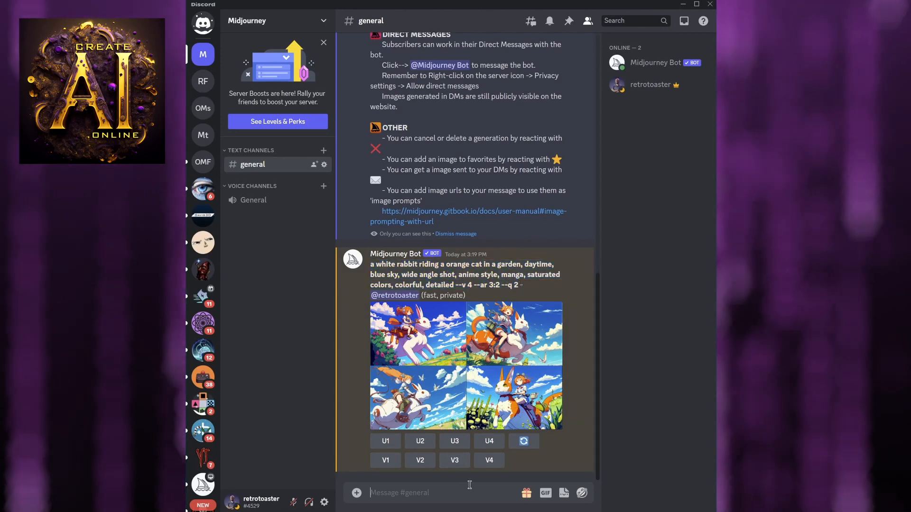
pyautogui.write('/imgine')
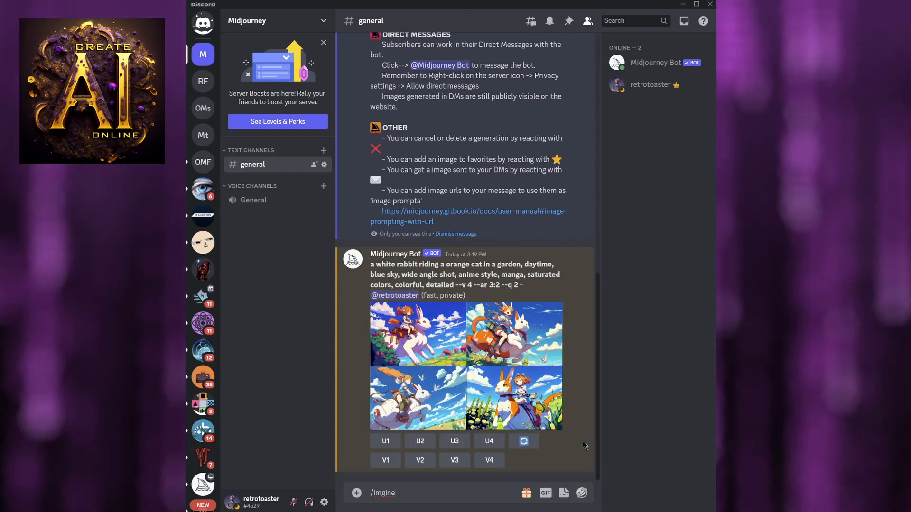
pyautogui.press('Return')
pyautogui.write('/imagine')
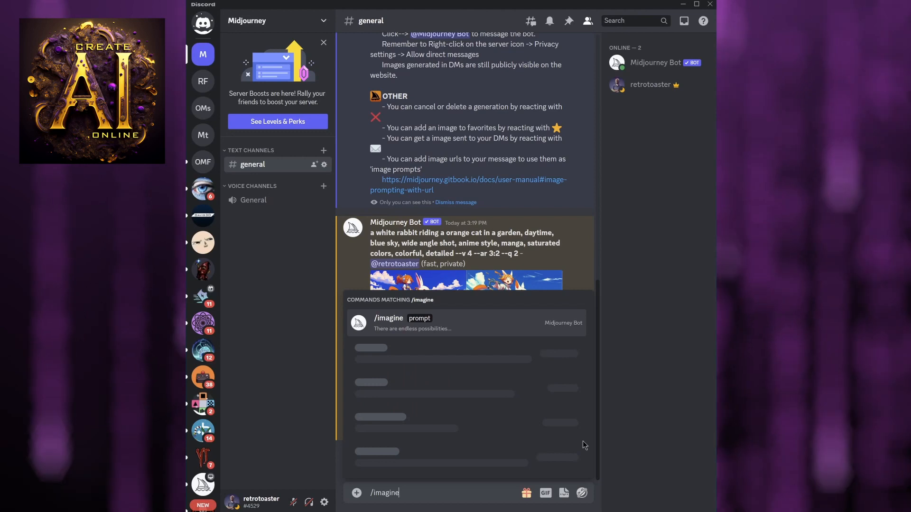
pyautogui.press('Tab')
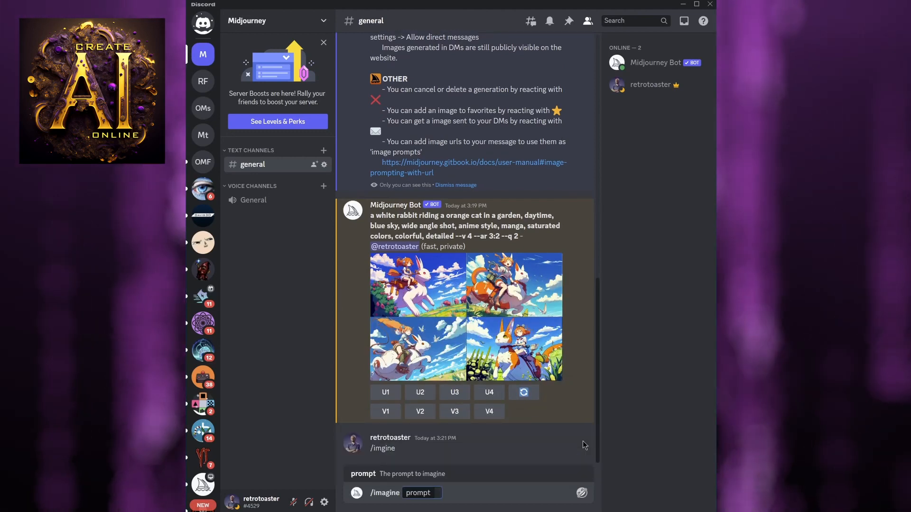
pyautogui.hotkey('ctrl', 'v')
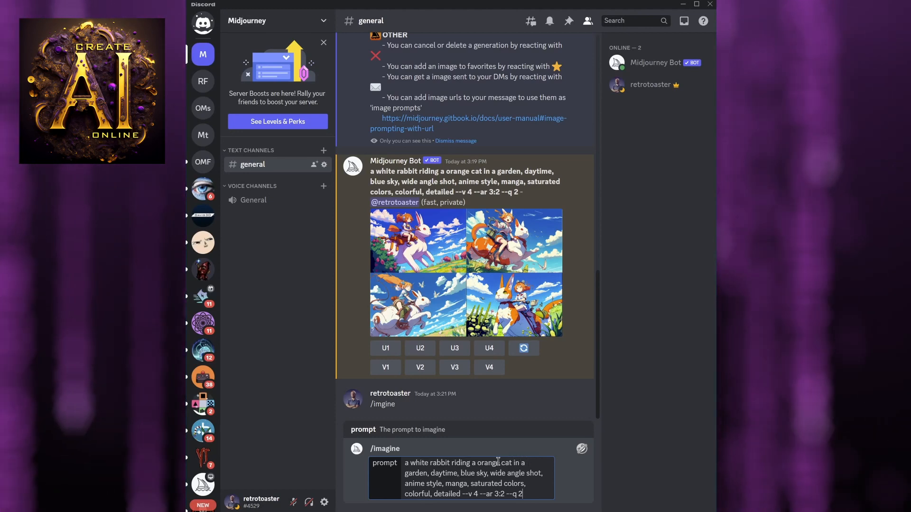
# Replace "riding" with "sitting on" in the new image prompt.
pyautogui.doubleClick(464, 463)
pyautogui.write('sitti')
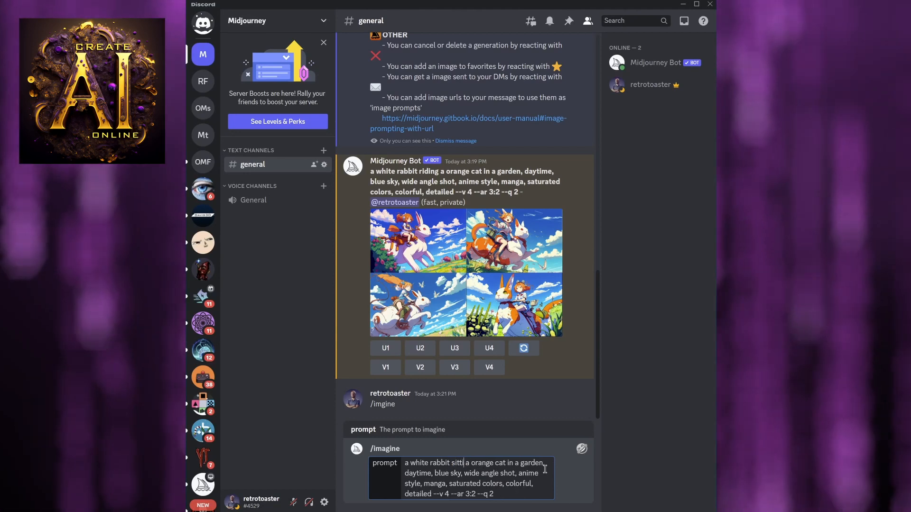
pyautogui.write('ng on')
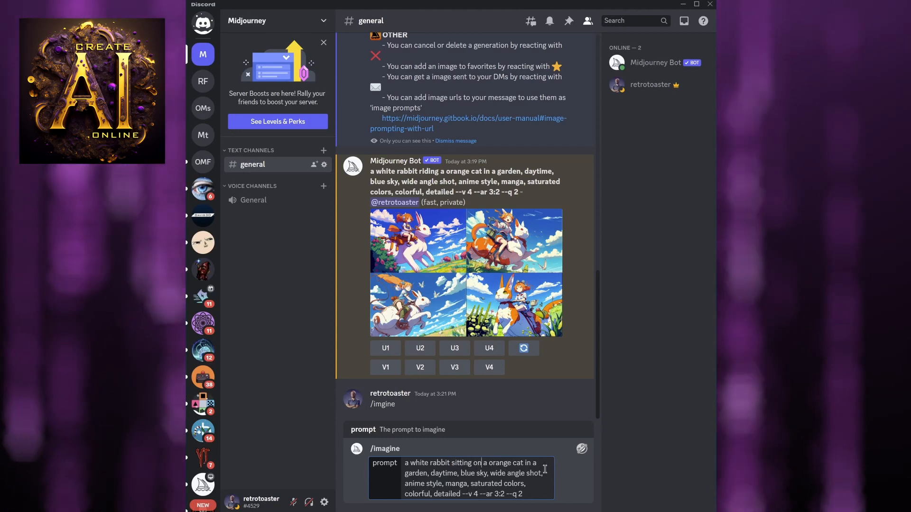
pyautogui.click(486, 462)
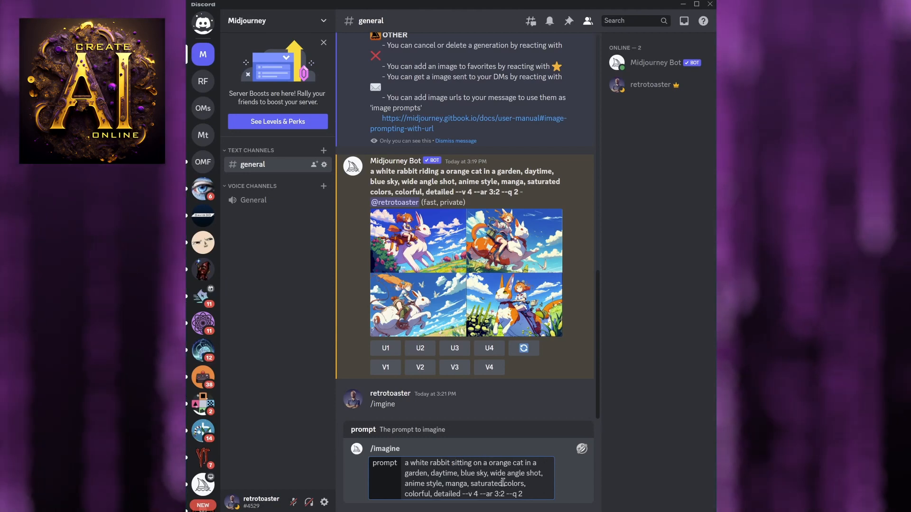
# Correct "a orange cat" to "an orange cat" in the new prompt and append the parameters "--no humans --no people".
pyautogui.write('n')
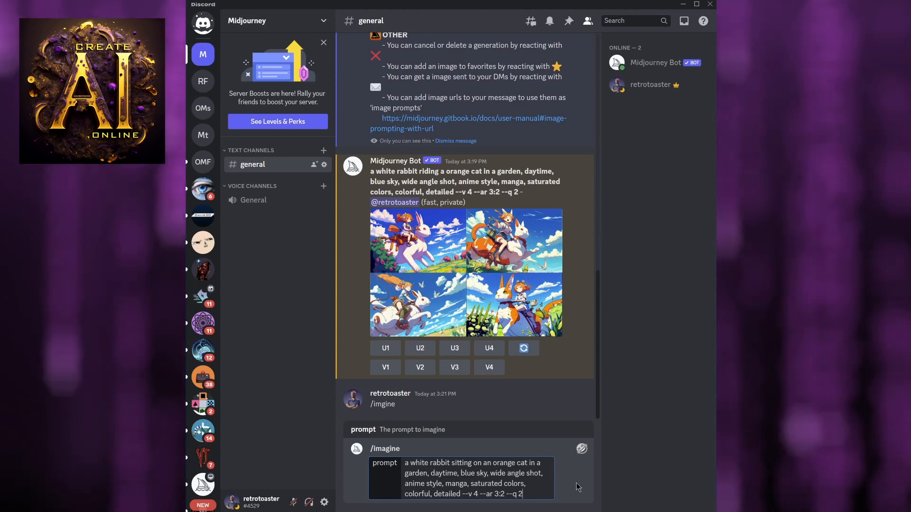
pyautogui.write('--no hum')
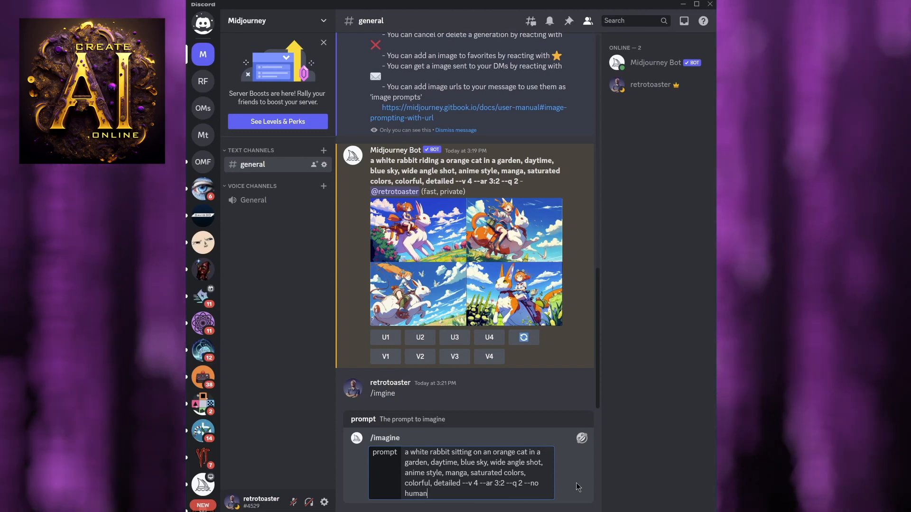
pyautogui.write('ans --')
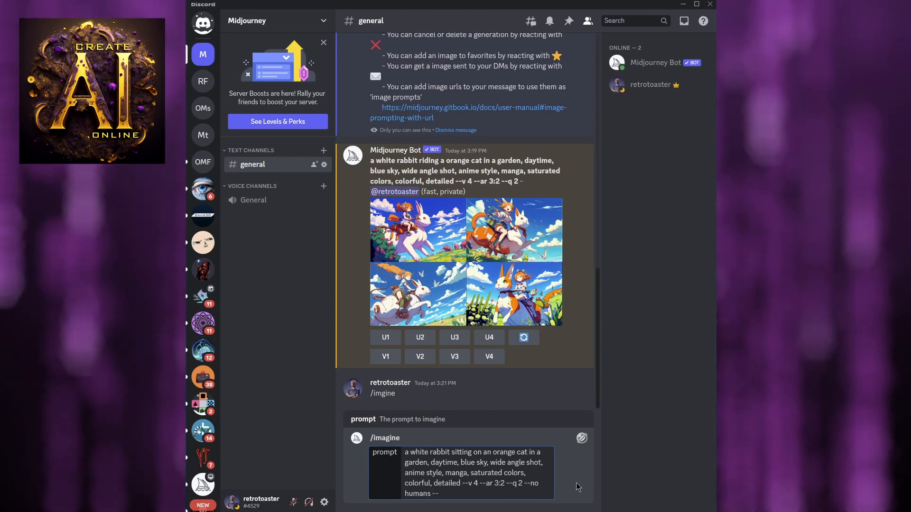
pyautogui.write('no people')
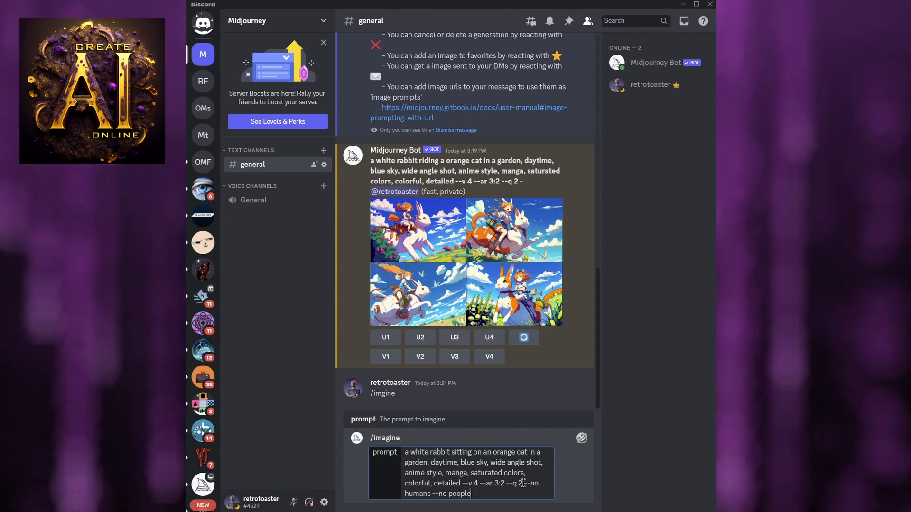
# Check the excluded terms against the enlarged first image grid and submit the revised /imagine prompt to the Midjourney Bot.
pyautogui.click(487, 495)
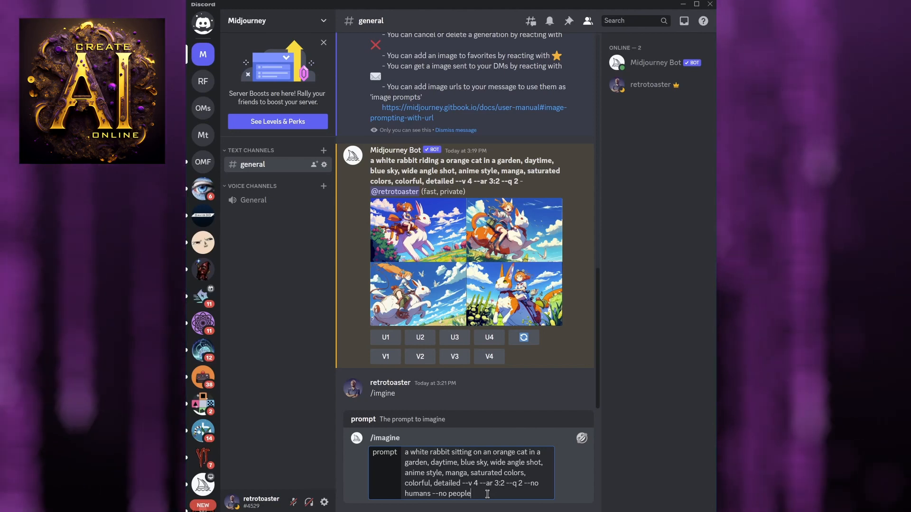
pyautogui.doubleClick(411, 494)
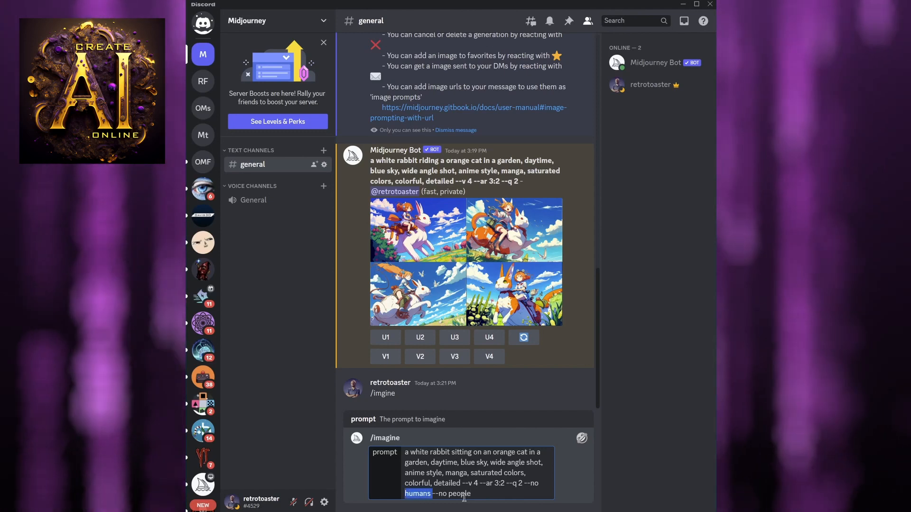
pyautogui.doubleClick(459, 494)
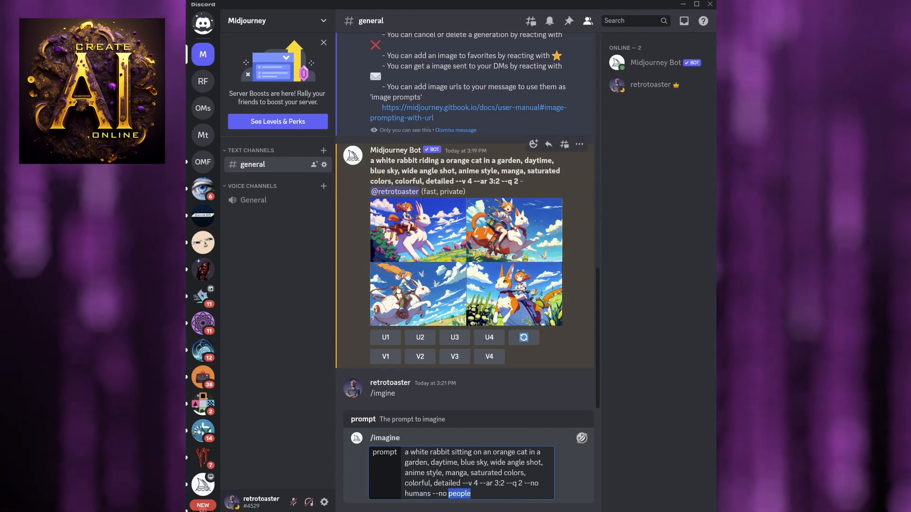
pyautogui.click(527, 297)
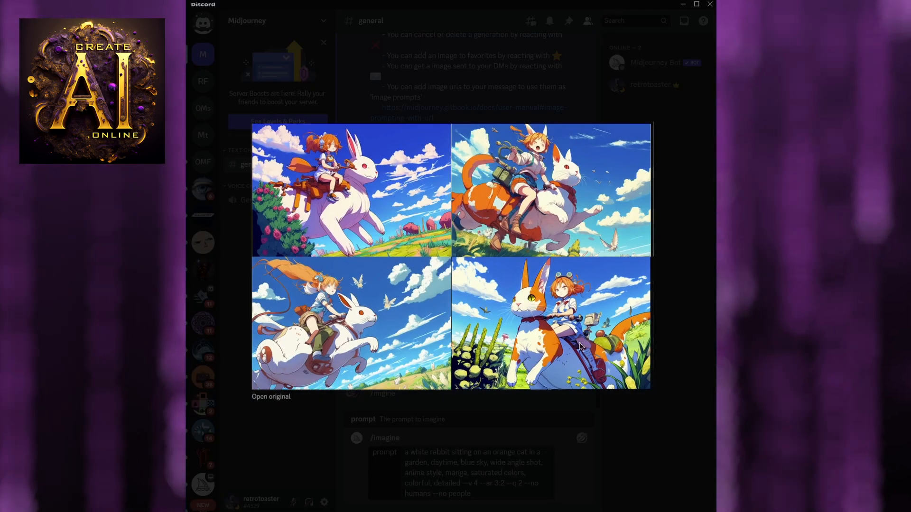
pyautogui.click(522, 421)
pyautogui.click(515, 494)
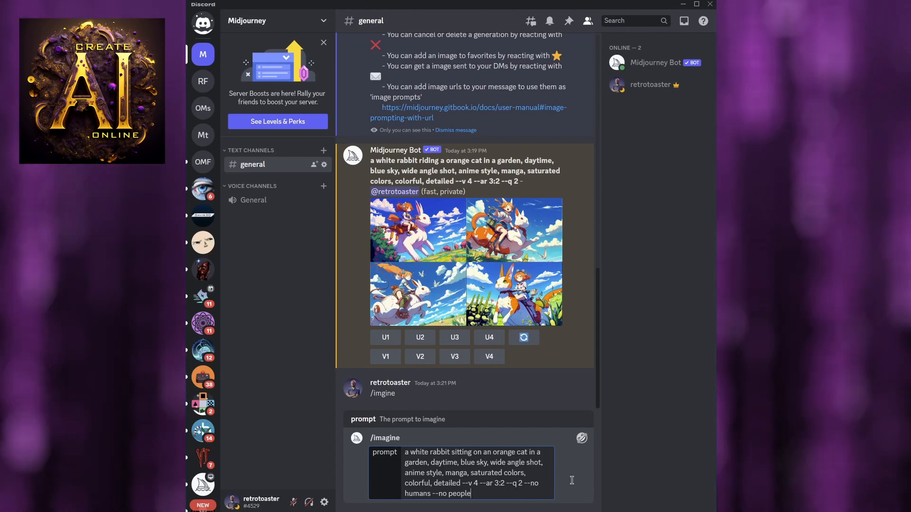
pyautogui.press('Return')
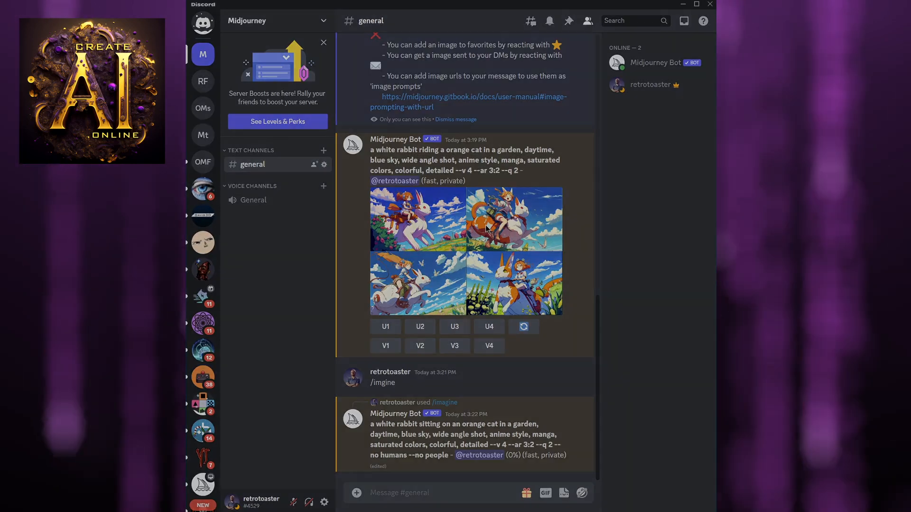
# Review the first "riding a orange cat" grid enlarged and request variations of its fourth image.
pyautogui.click(486, 226)
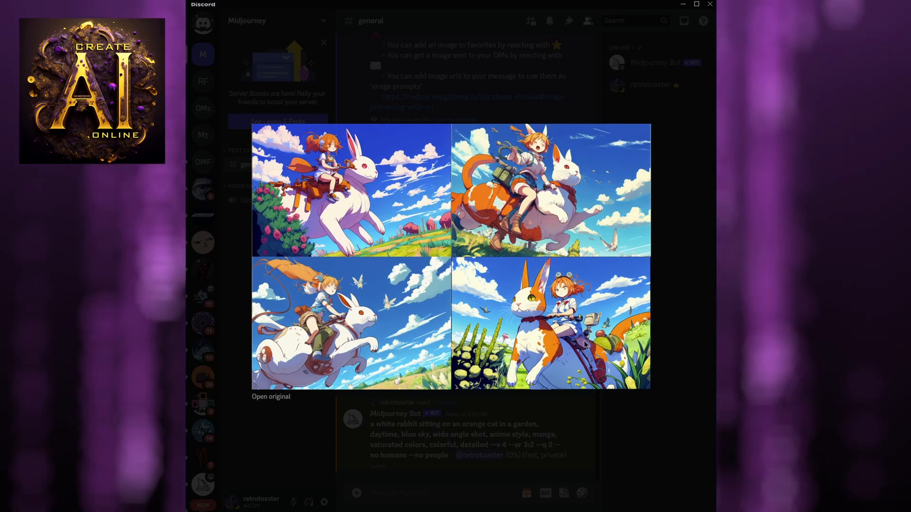
pyautogui.click(585, 420)
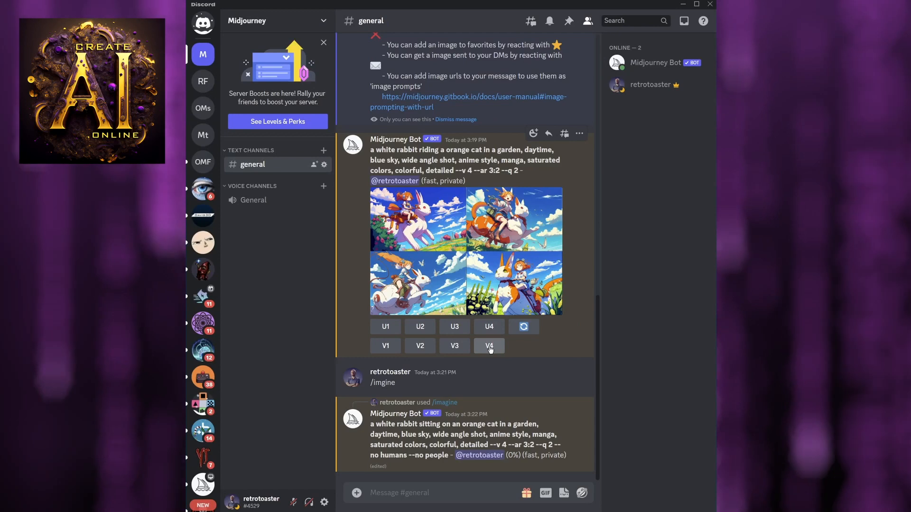
pyautogui.click(489, 345)
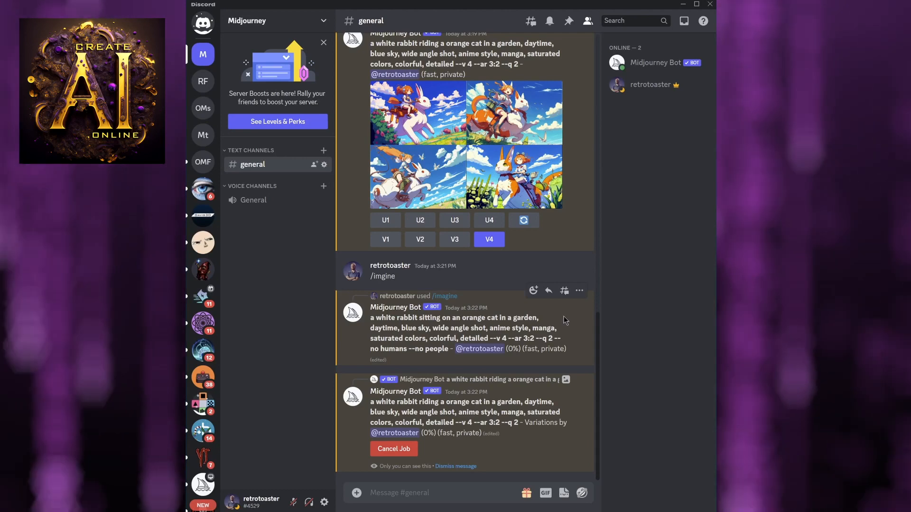
# Review the first "riding a orange cat" grid enlarged and request an upscale of its first image.
pyautogui.click(530, 129)
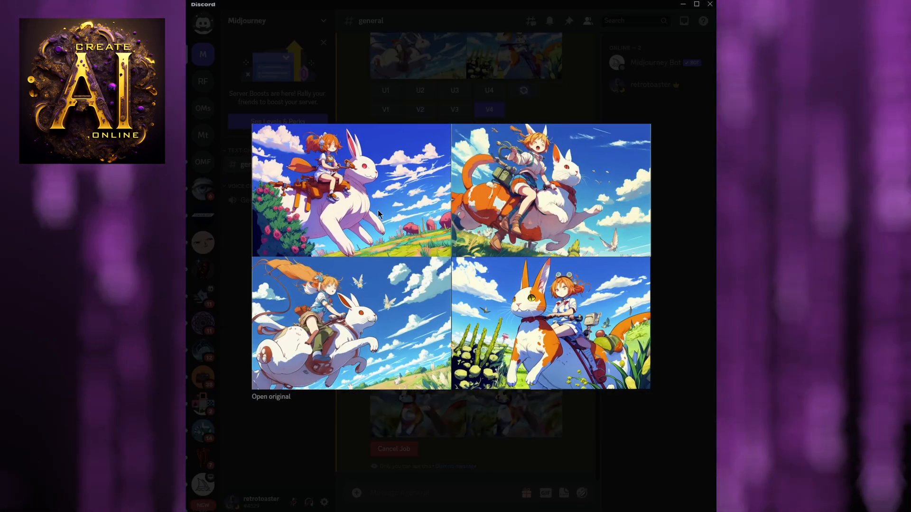
pyautogui.click(312, 434)
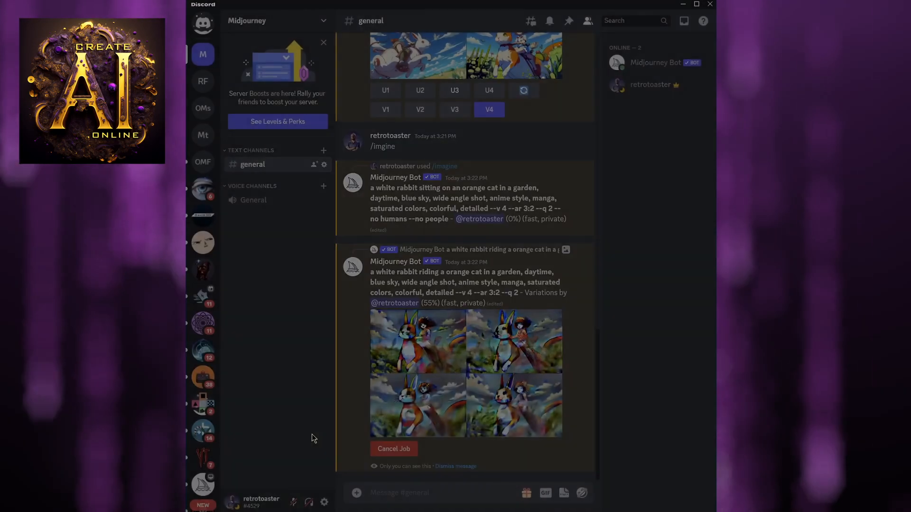
pyautogui.scroll(7, 555, 243)
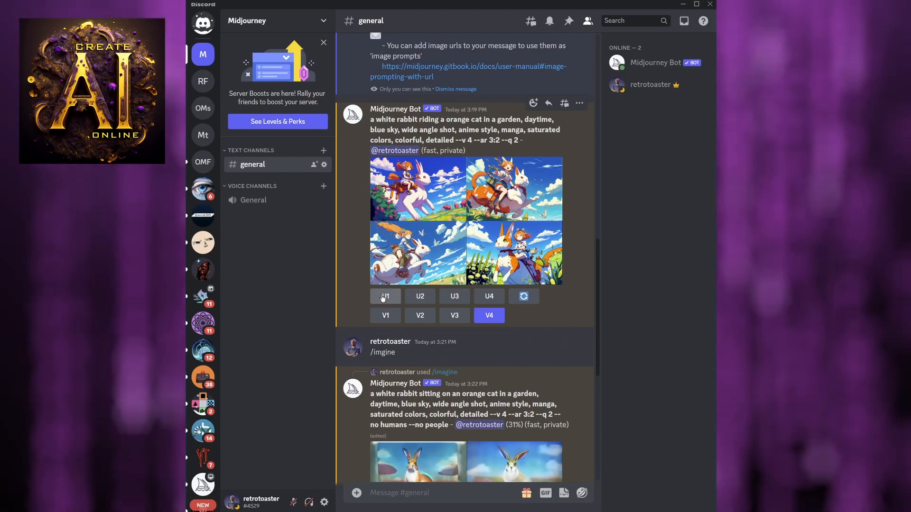
pyautogui.click(386, 297)
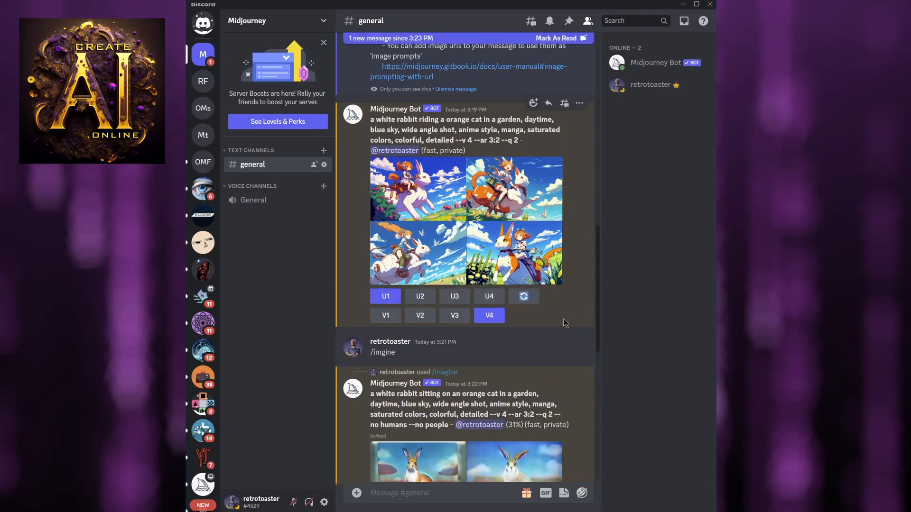
# Examine the finished variations grid enlarged and request an upscale of its second image.
pyautogui.scroll(-5, 563, 319)
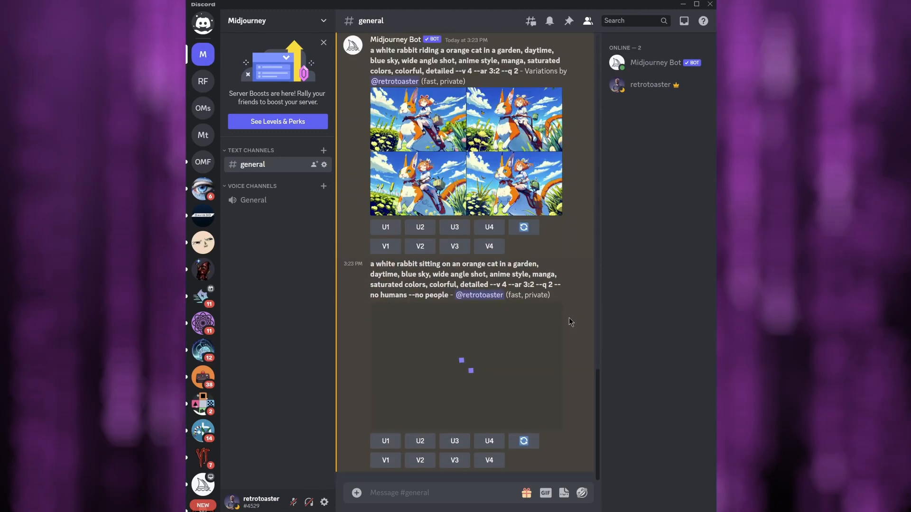
pyautogui.scroll(3, 571, 320)
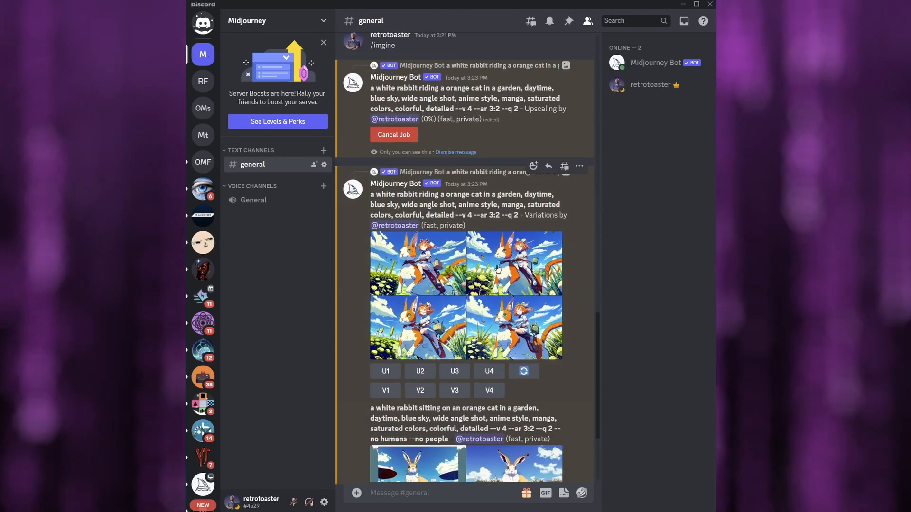
pyautogui.click(555, 320)
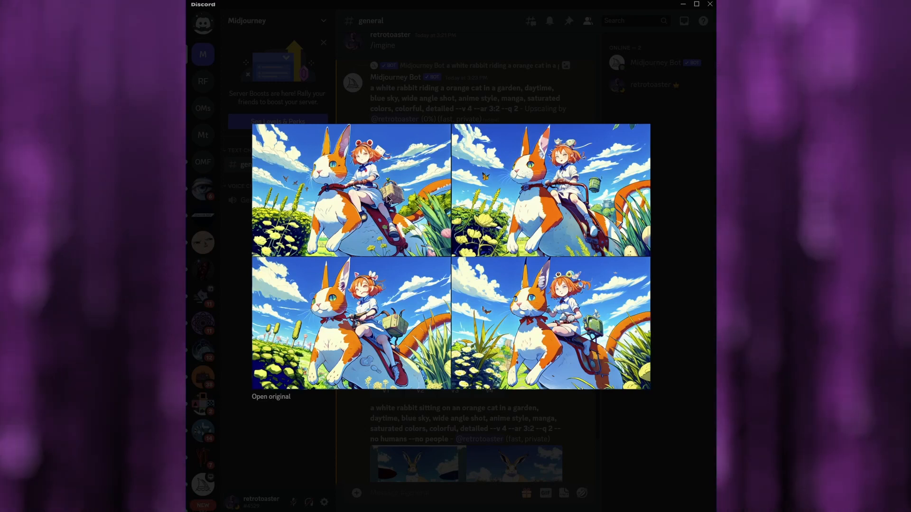
pyautogui.click(632, 416)
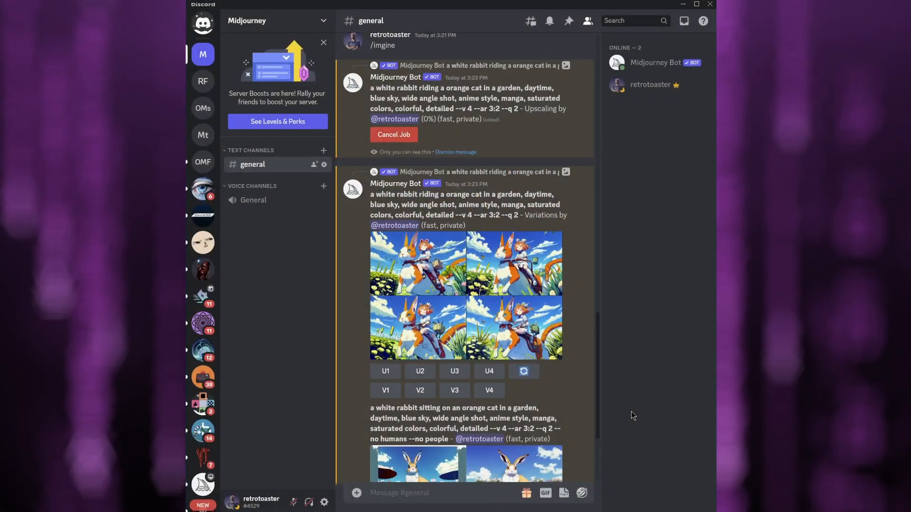
pyautogui.click(420, 371)
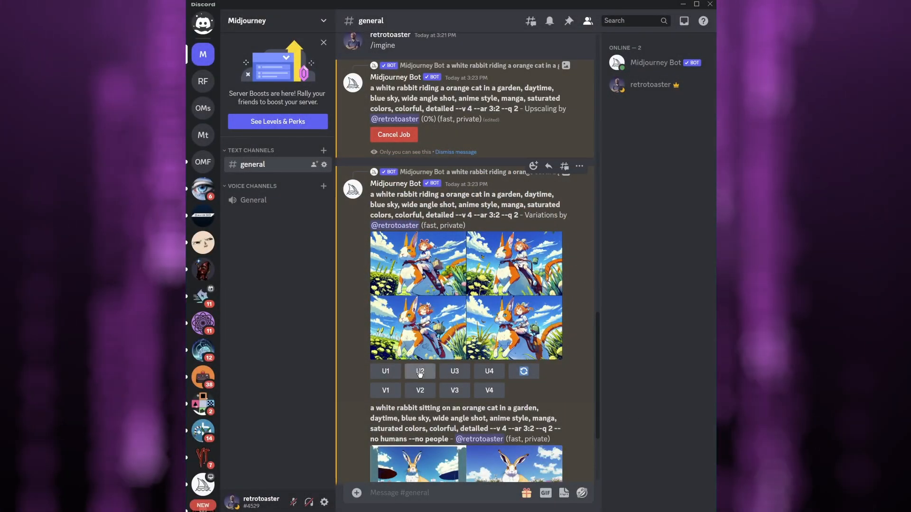
# Look over the pending upscale job and examine the enlarged image grid generated from the "sitting on an orange cat" prompt.
pyautogui.scroll(5, 559, 337)
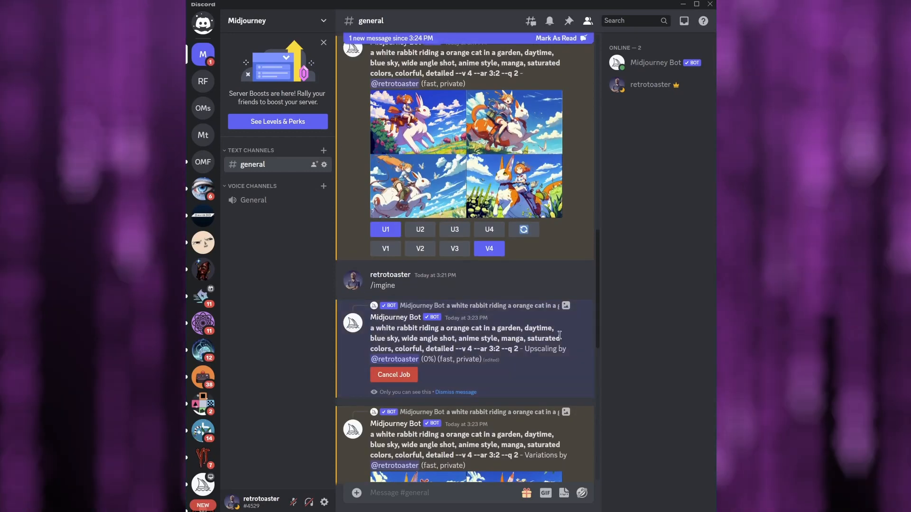
pyautogui.scroll(-2, 561, 336)
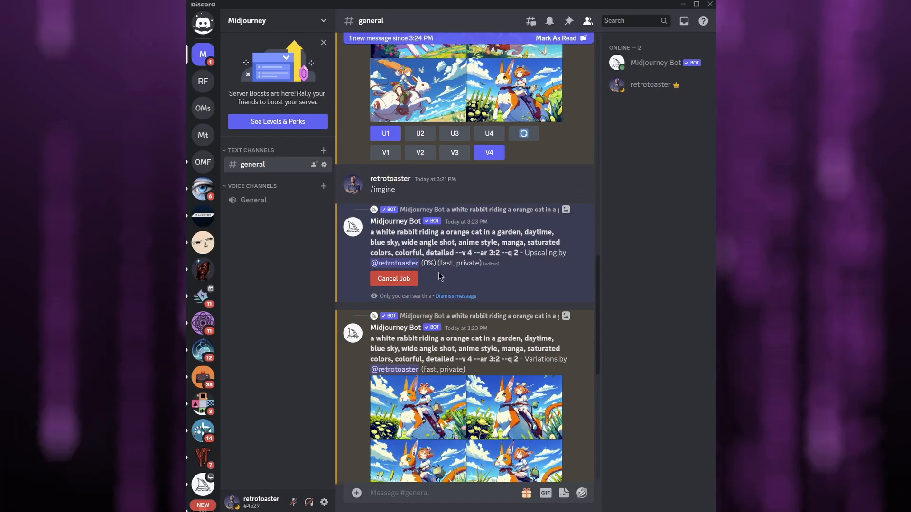
pyautogui.scroll(-6, 531, 369)
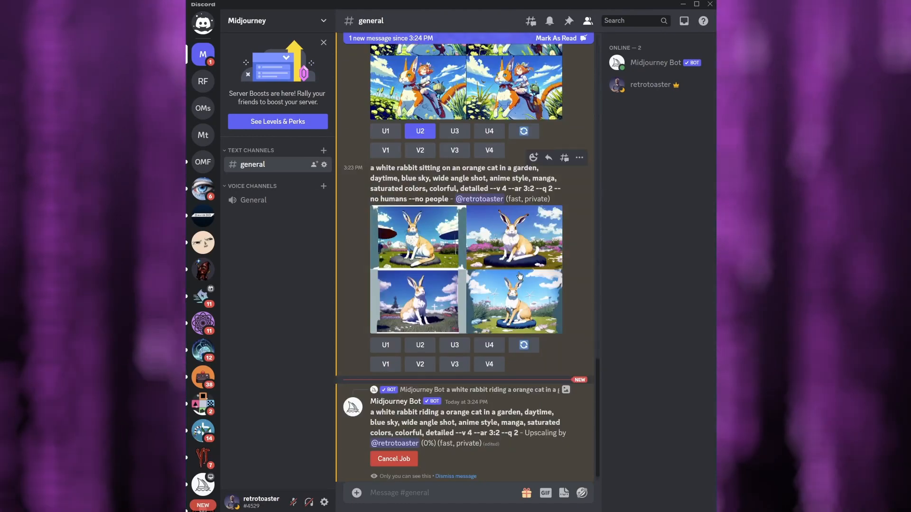
pyautogui.click(520, 276)
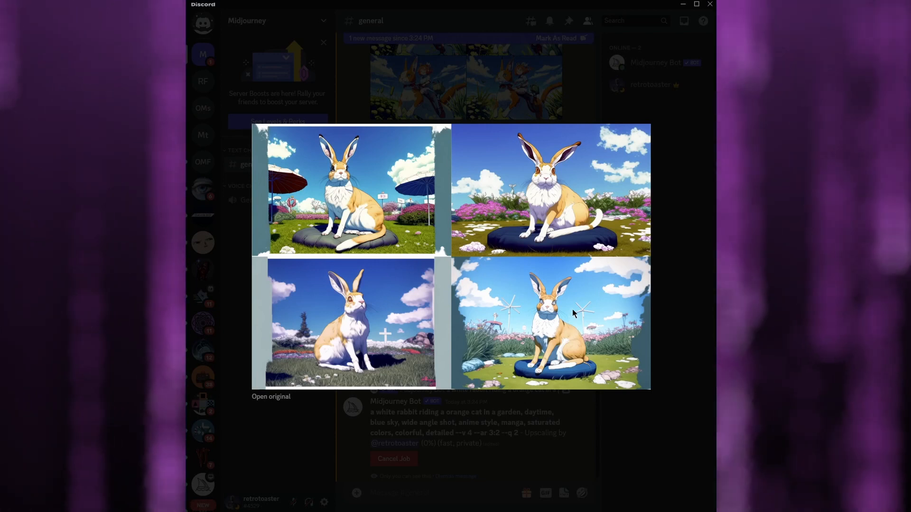
pyautogui.click(588, 421)
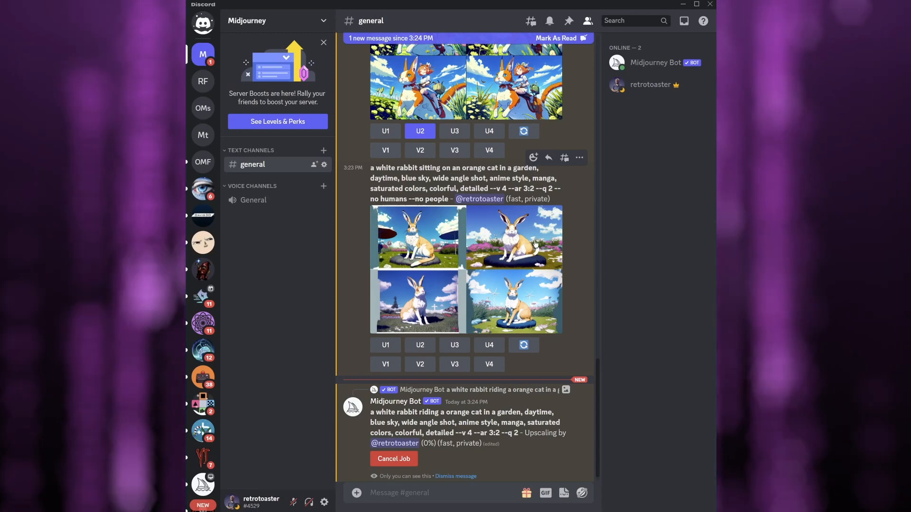
pyautogui.click(537, 268)
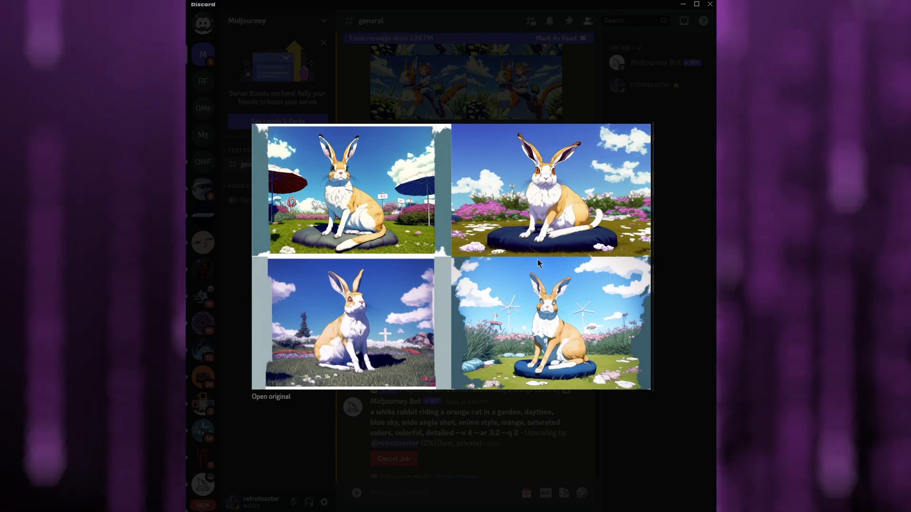
pyautogui.click(582, 409)
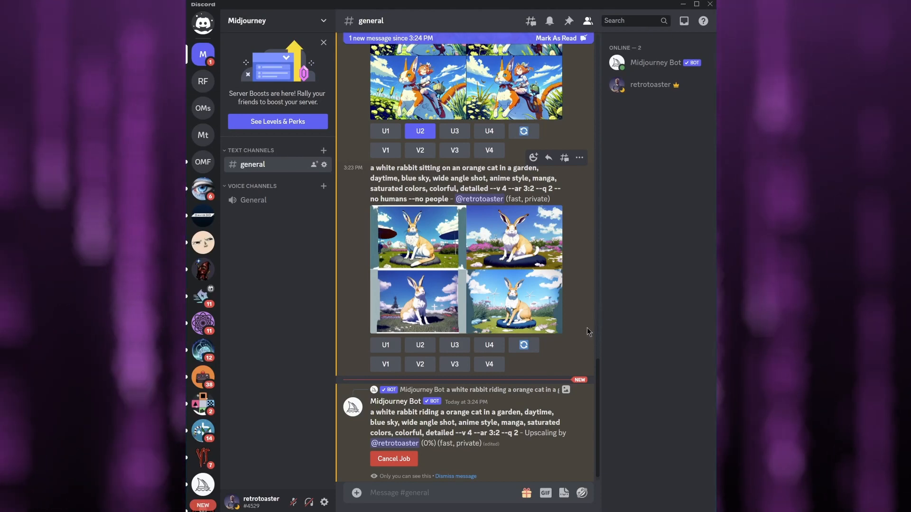
# Copy the "sitting on an orange cat" prompt with its parameters into a new /imagine command and replace "sitting" with "riding".
pyautogui.moveTo(372, 168); pyautogui.dragTo(449, 200)
pyautogui.hotkey('ctrl', 'c')
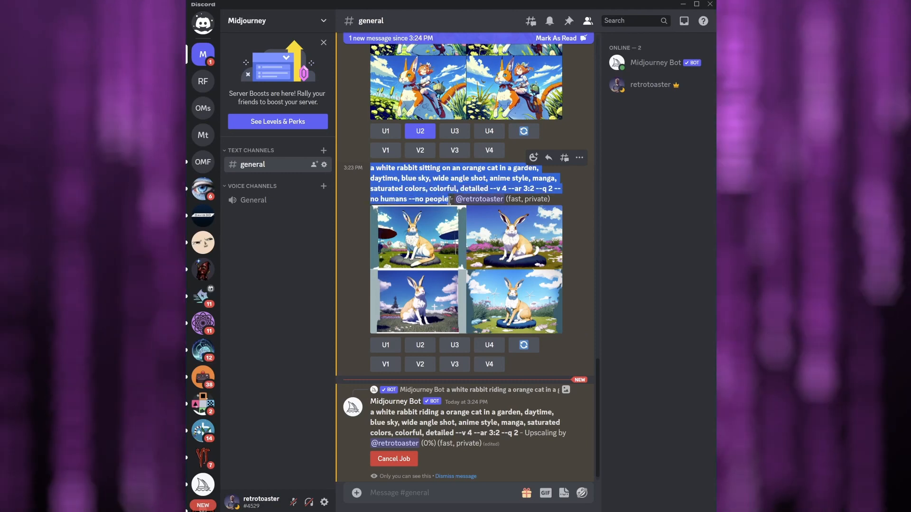
pyautogui.scroll(-1, 447, 443)
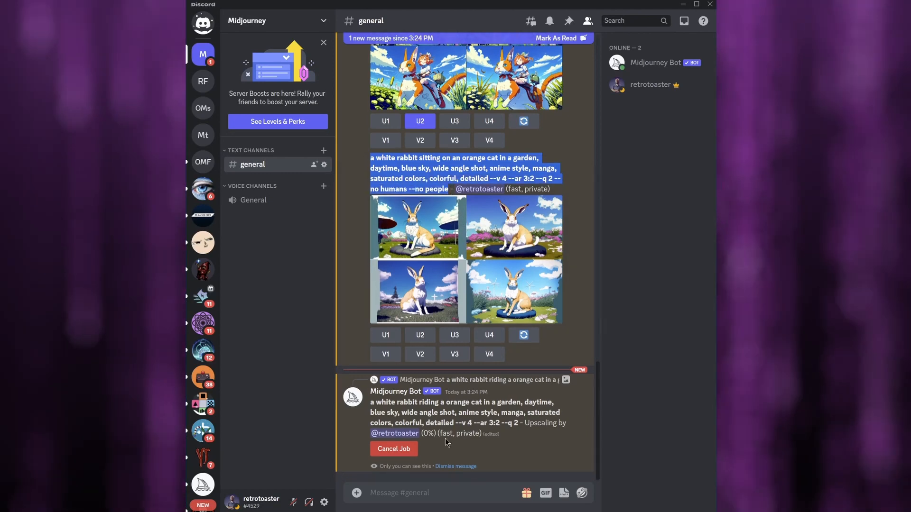
pyautogui.click(430, 493)
pyautogui.write('/imagine')
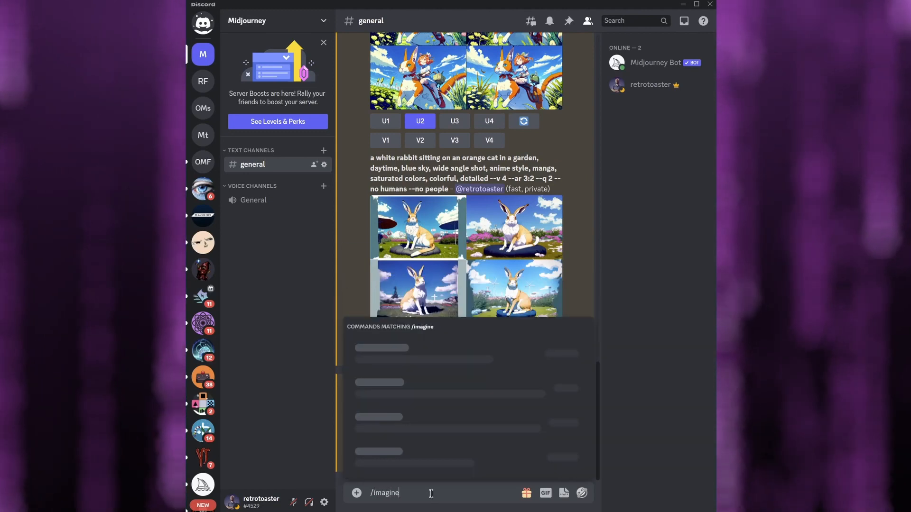
pyautogui.press('Tab')
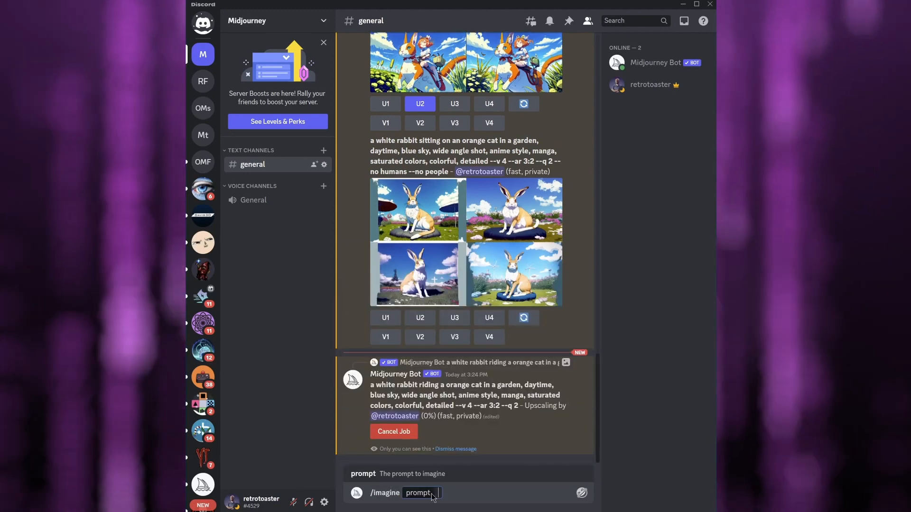
pyautogui.hotkey('ctrl', 'v')
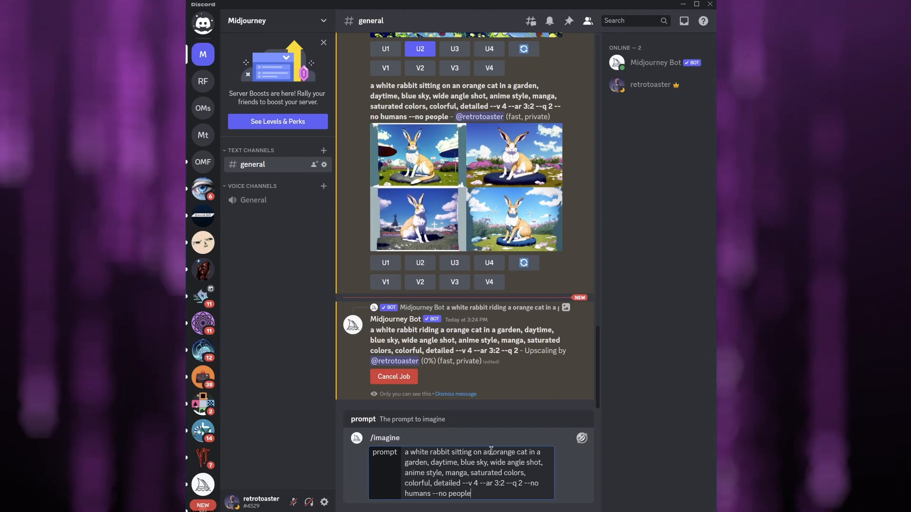
pyautogui.doubleClick(461, 452)
pyautogui.write('riding')
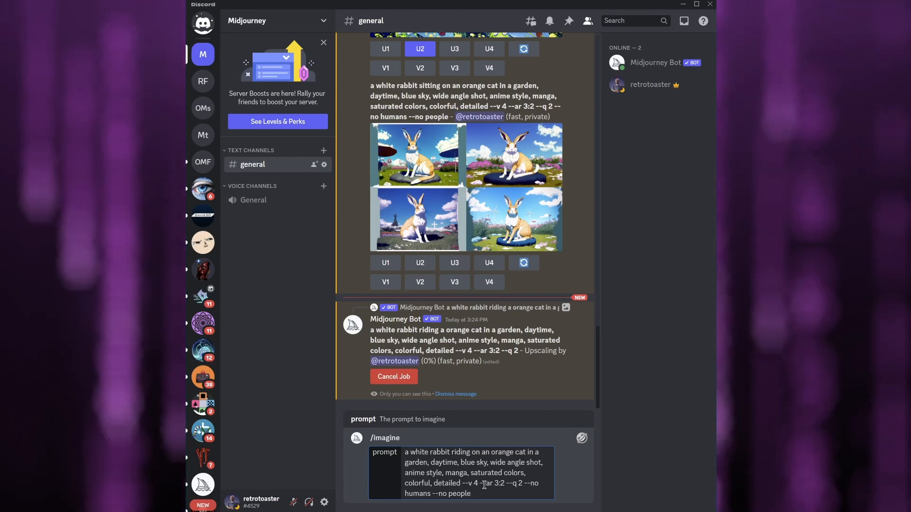
# In the pending /imagine prompt, change "an orange cat" to "a cat".
pyautogui.scroll(5, 529, 338)
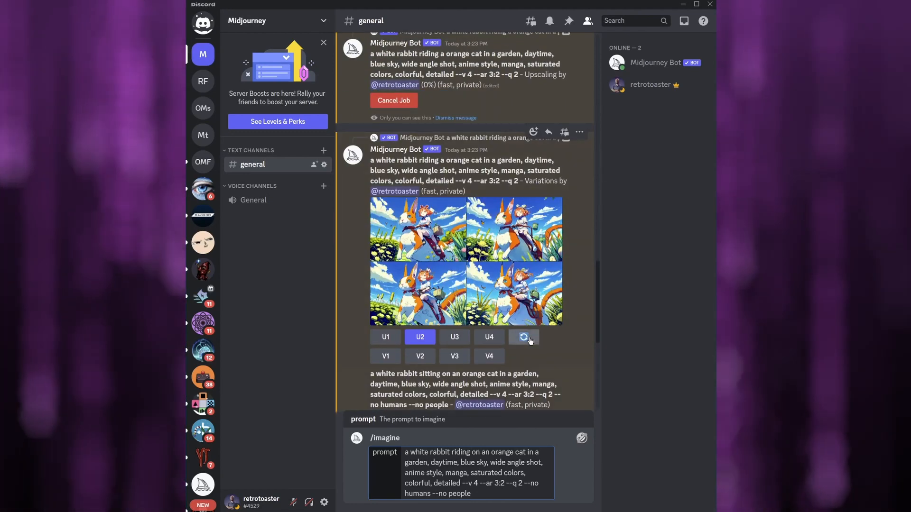
pyautogui.click(525, 342)
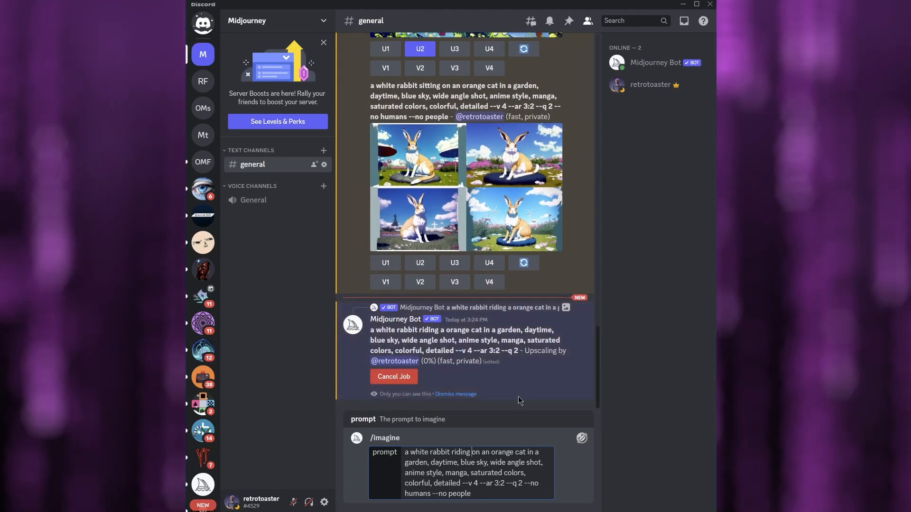
pyautogui.click(451, 454)
pyautogui.moveTo(473, 494); pyautogui.dragTo(449, 494)
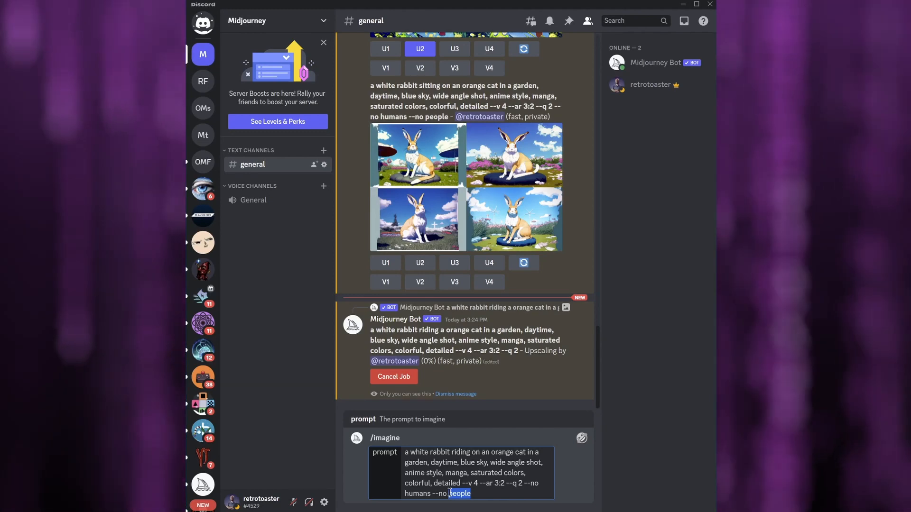
pyautogui.moveTo(449, 492); pyautogui.dragTo(431, 494)
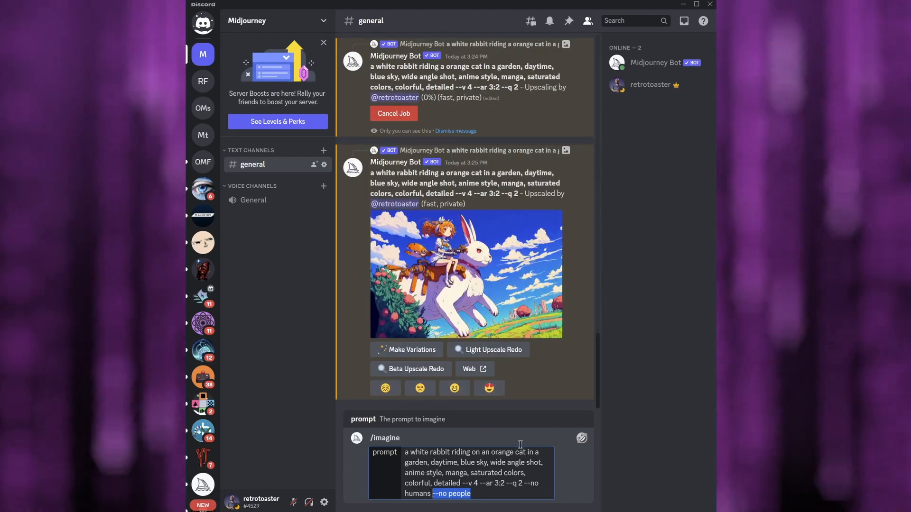
pyautogui.doubleClick(503, 452)
pyautogui.press('BackSpace')
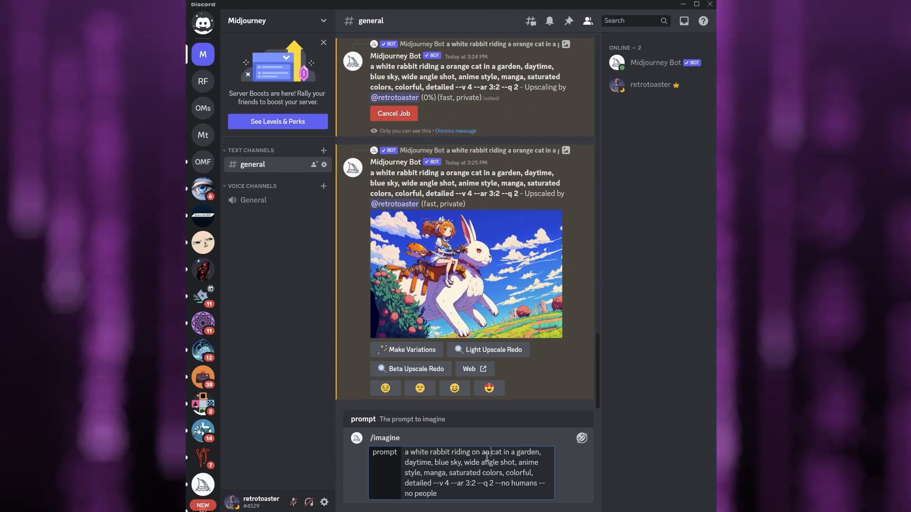
pyautogui.press('BackSpace')
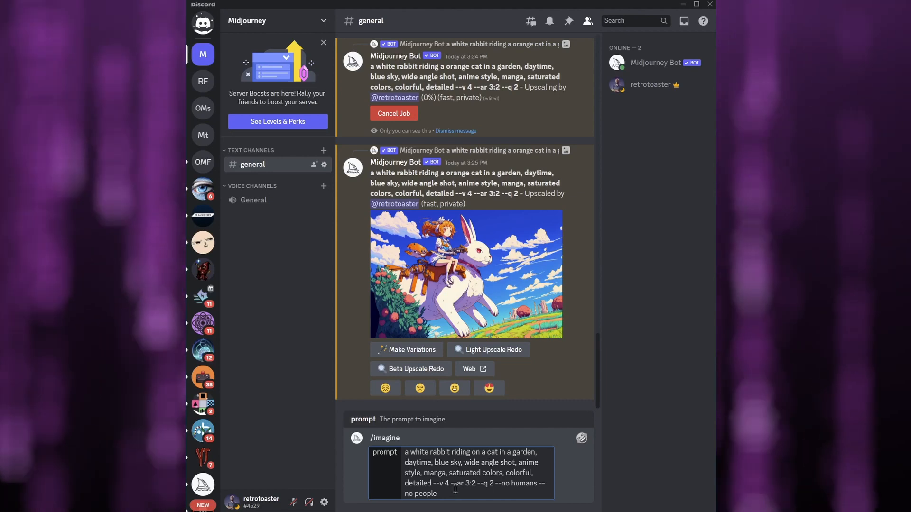
# Remove the "--no people" parameter from the end of the prompt and submit the /imagine command.
pyautogui.moveTo(449, 493); pyautogui.dragTo(541, 485)
pyautogui.press('BackSpace')
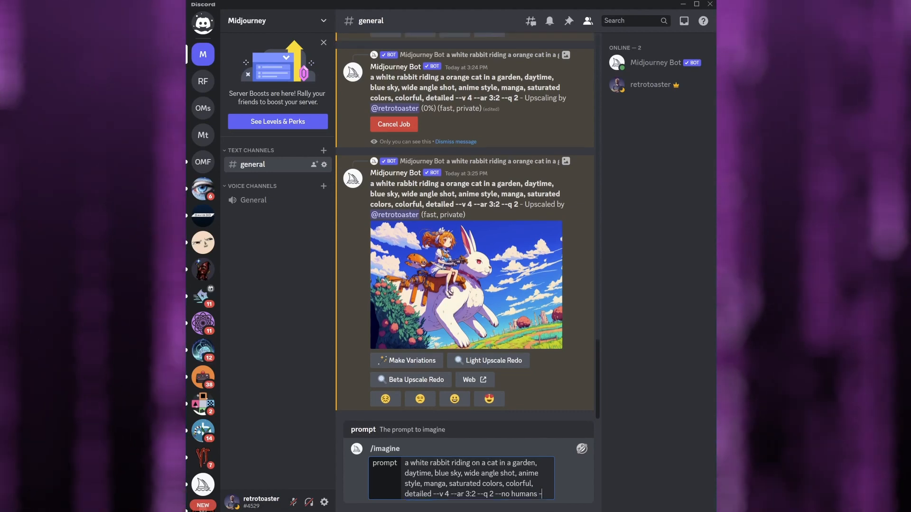
pyautogui.press('Return')
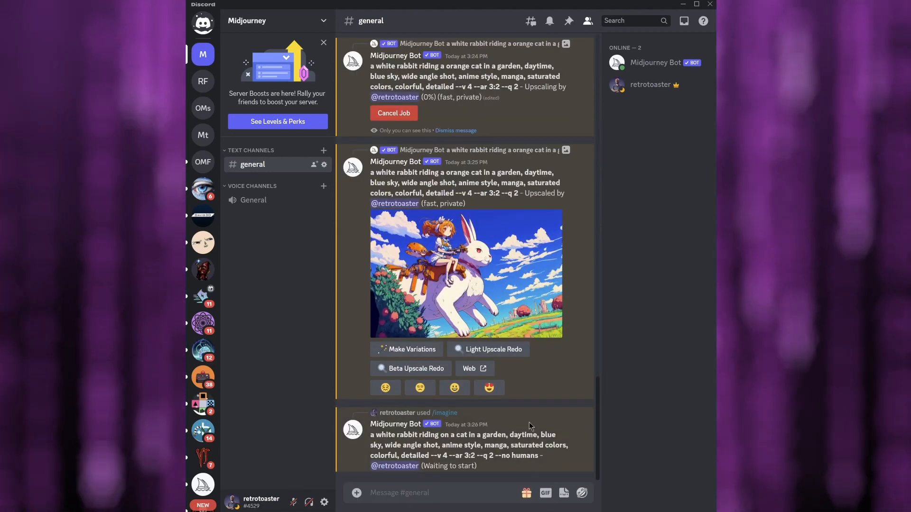
# Examine the upscaled white rabbit image enlarged and compare it with the original "riding a orange cat" grid.
pyautogui.scroll(3, 556, 395)
pyautogui.scroll(-1, 552, 387)
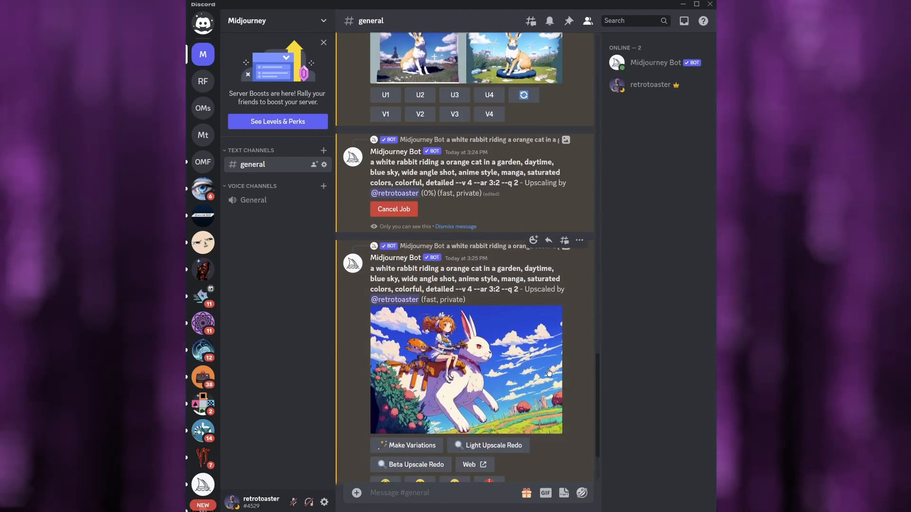
pyautogui.click(500, 375)
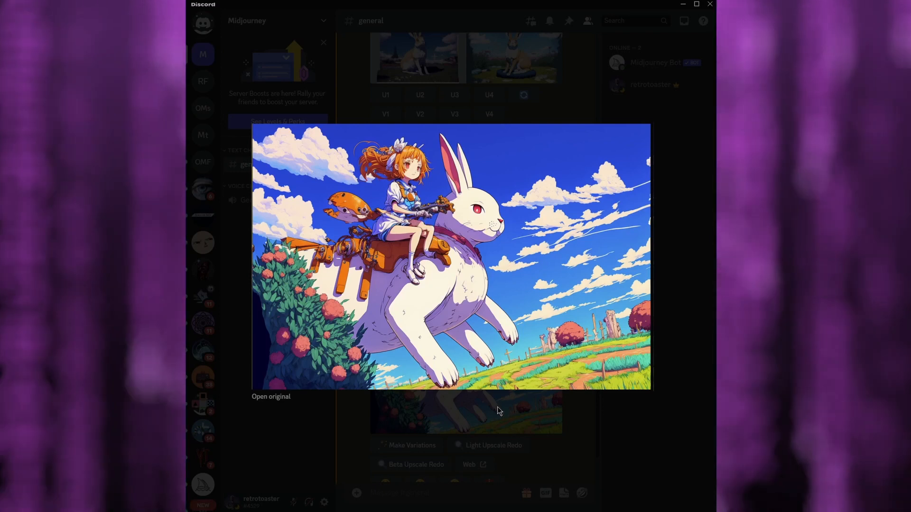
pyautogui.click(559, 423)
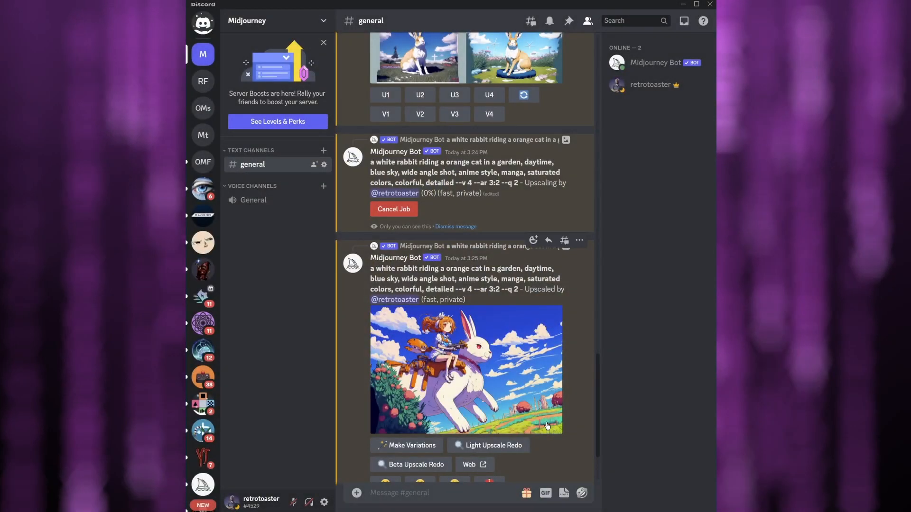
pyautogui.scroll(10, 548, 426)
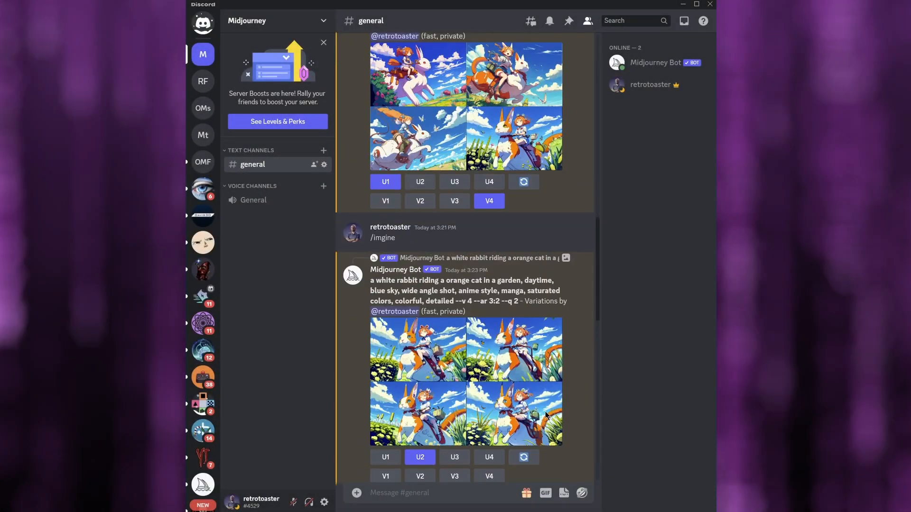
pyautogui.scroll(5, 546, 415)
pyautogui.click(427, 265)
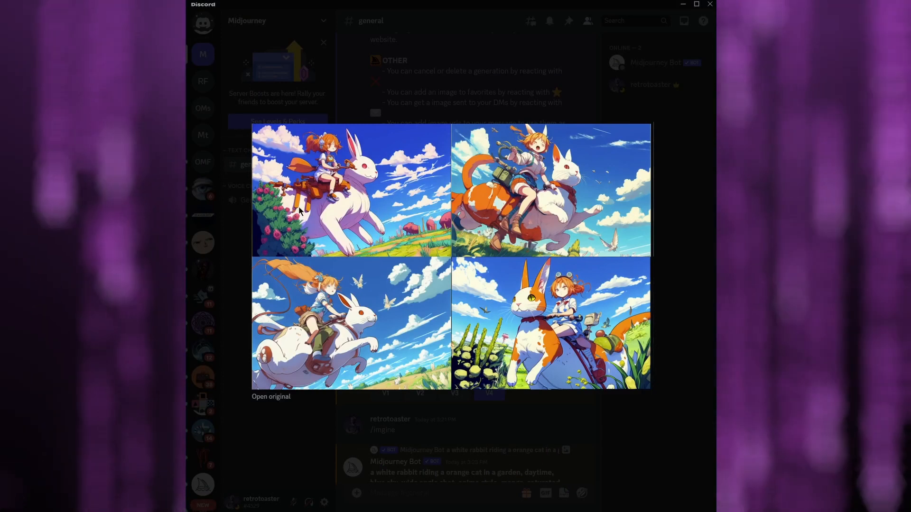
pyautogui.click(321, 438)
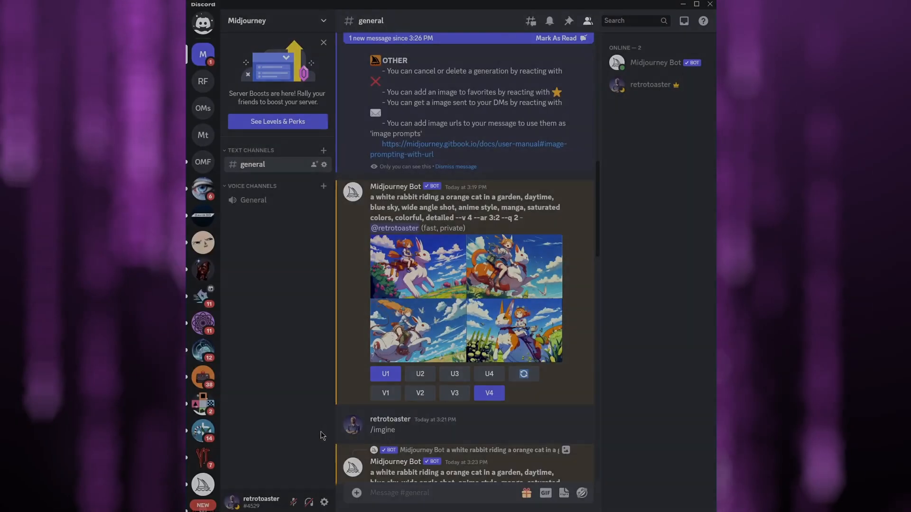
# Recheck the details of the white rabbit upscale against the first image of the original grid, viewing both enlarged.
pyautogui.scroll(-3, 588, 411)
pyautogui.scroll(-10, 586, 406)
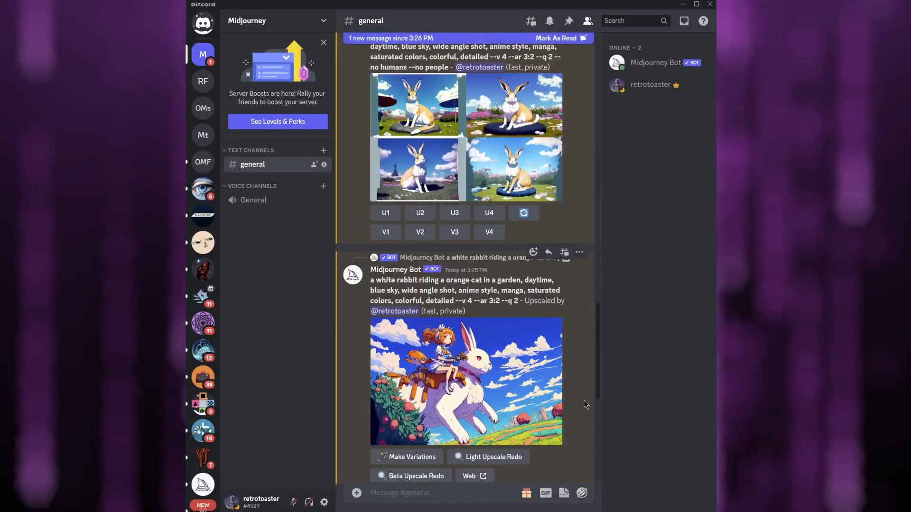
pyautogui.click(440, 219)
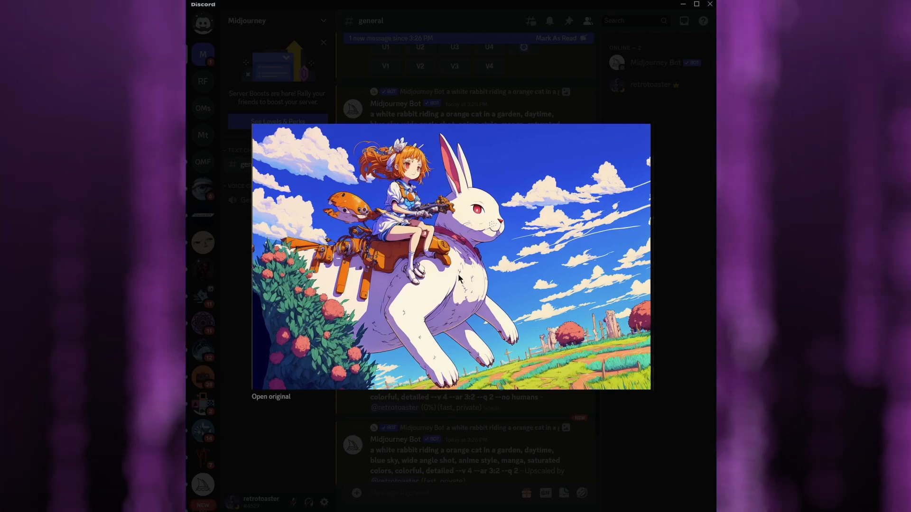
pyautogui.click(320, 457)
pyautogui.scroll(10, 477, 346)
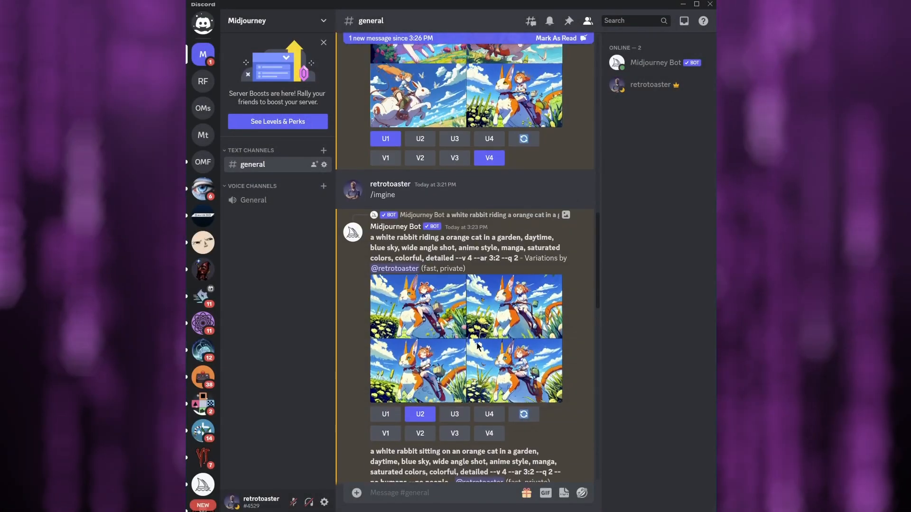
pyautogui.scroll(5, 478, 346)
pyautogui.click(439, 274)
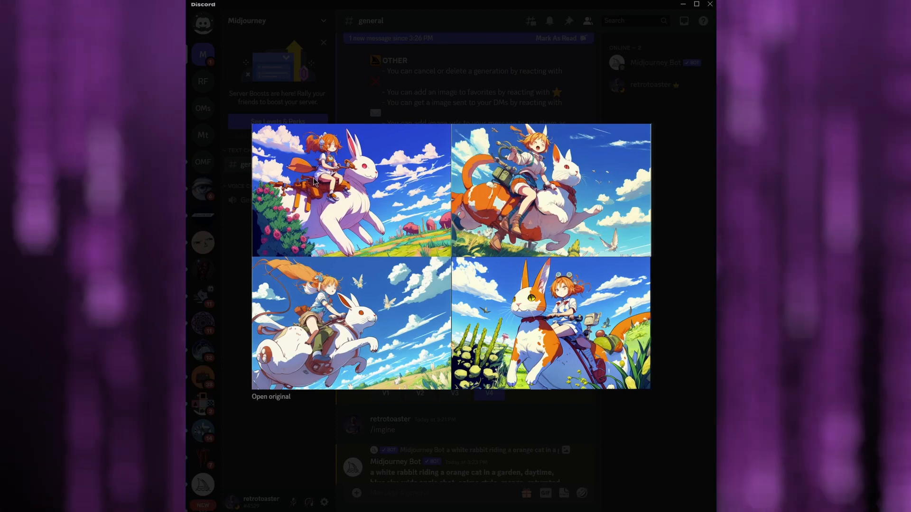
pyautogui.click(327, 444)
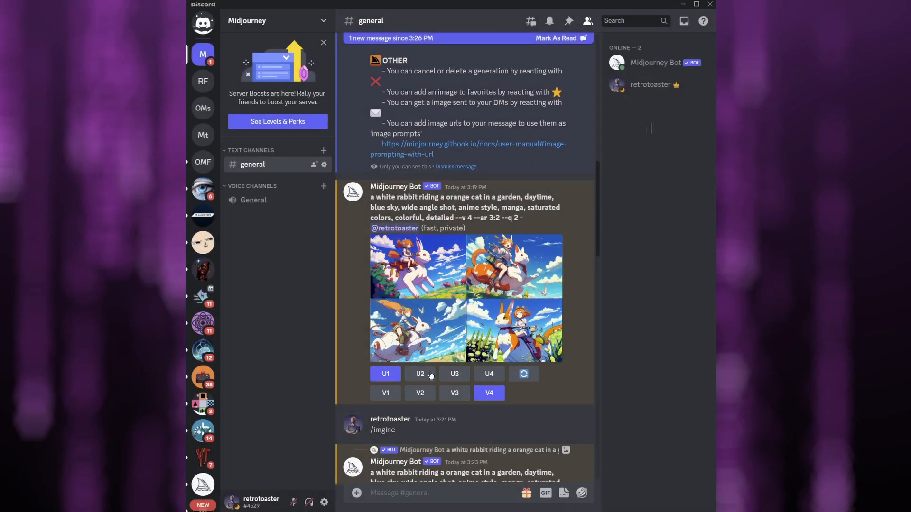
# Go to the newest upscale, of the orange-and-white animal with its rider, and examine it enlarged.
pyautogui.scroll(-6, 479, 361)
pyautogui.scroll(-3, 515, 367)
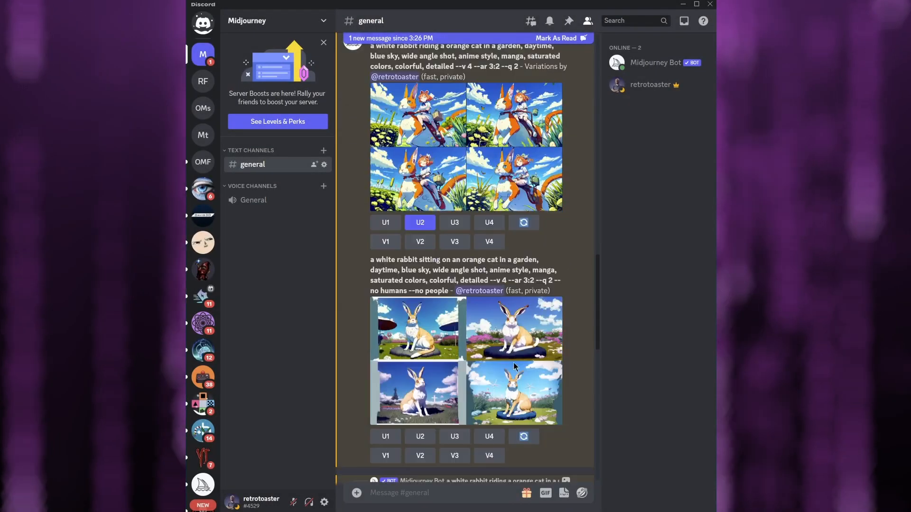
pyautogui.scroll(-5, 515, 366)
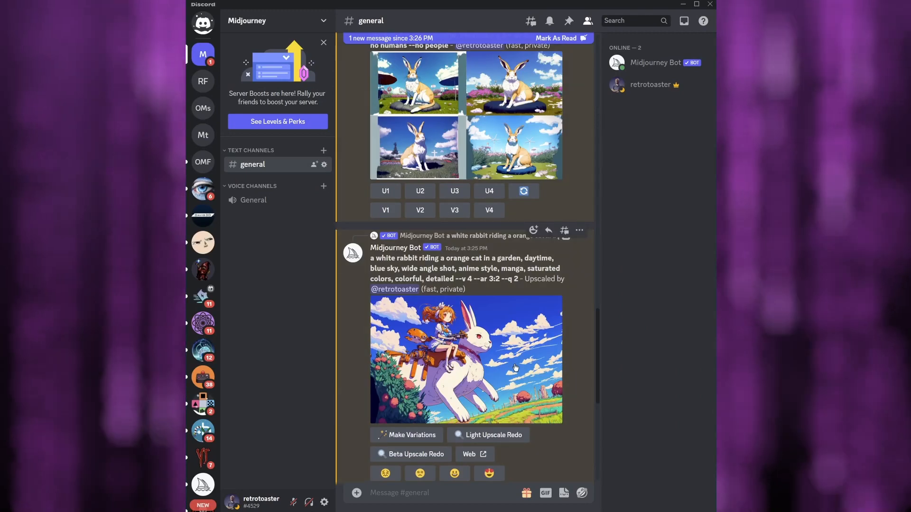
pyautogui.scroll(-5, 516, 367)
pyautogui.scroll(-2, 514, 364)
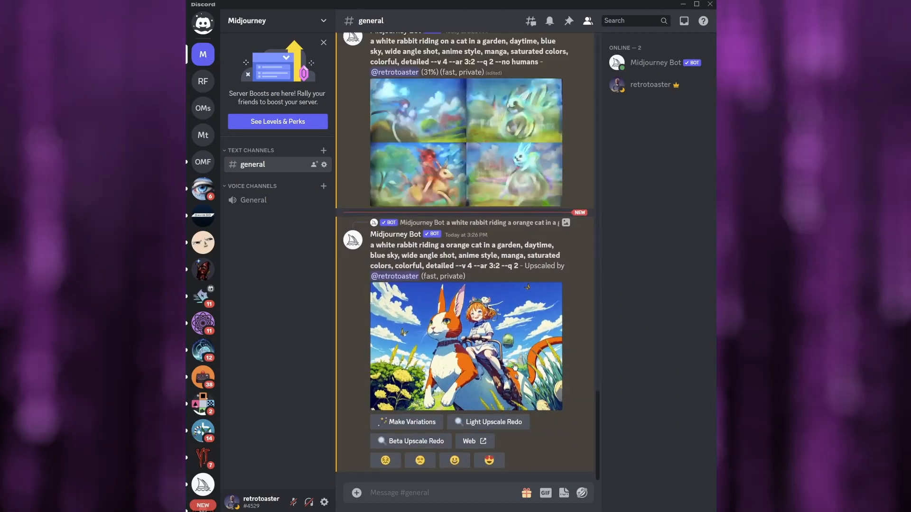
pyautogui.click(531, 371)
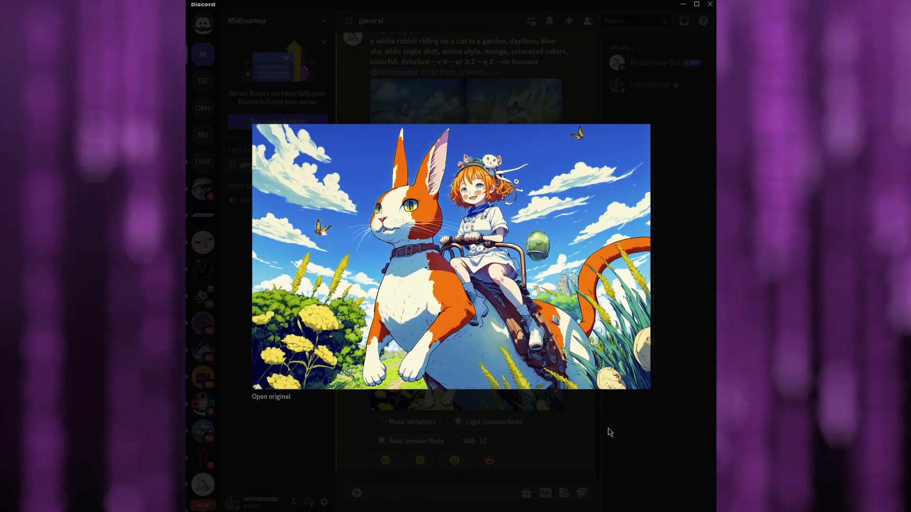
pyautogui.click(608, 431)
# Compare the second image of the earlier variations grid with its upscaled version, viewing both enlarged.
pyautogui.scroll(10, 540, 351)
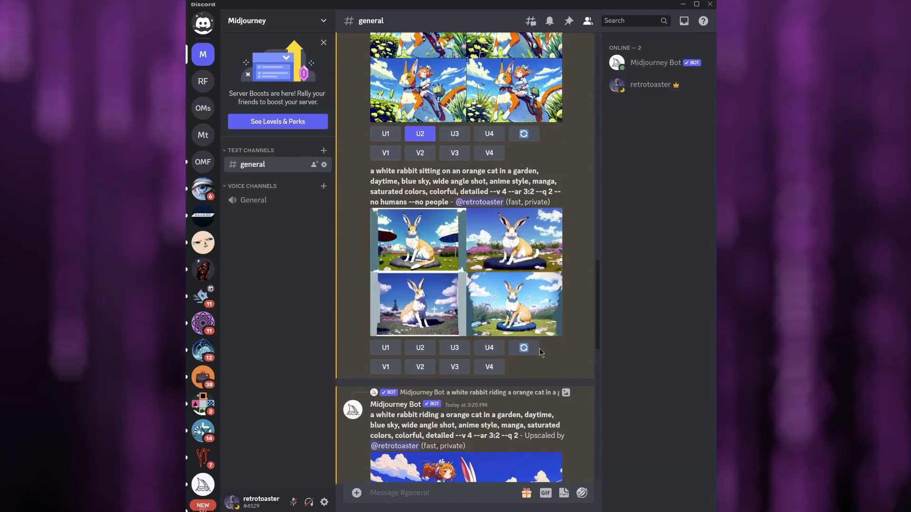
pyautogui.click(531, 207)
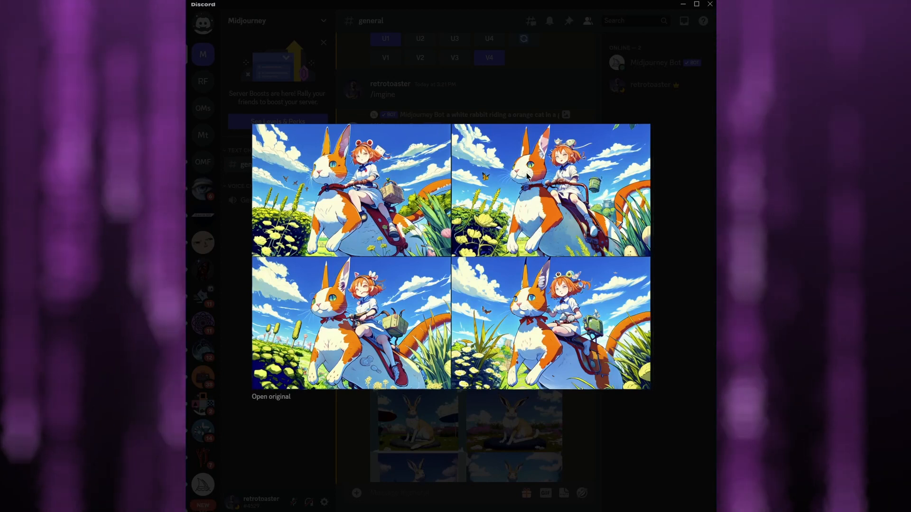
pyautogui.click(588, 455)
pyautogui.scroll(-15, 513, 395)
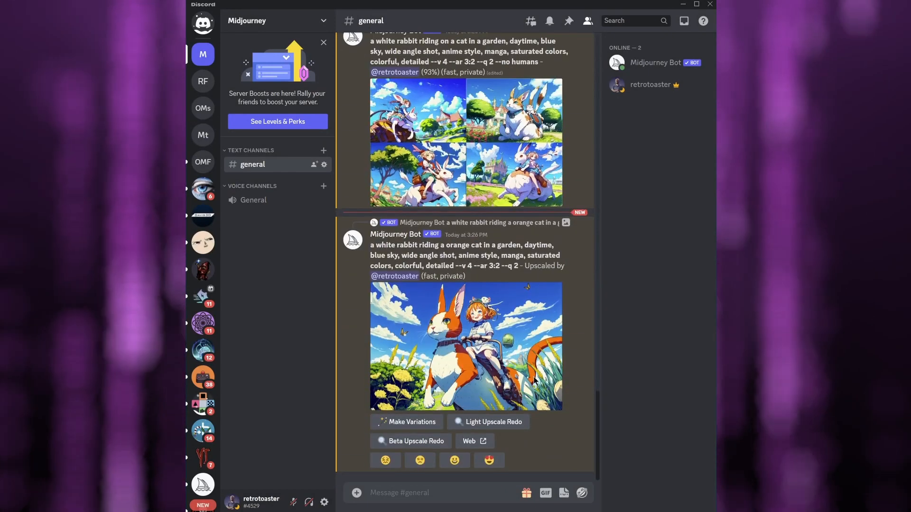
pyautogui.click(534, 380)
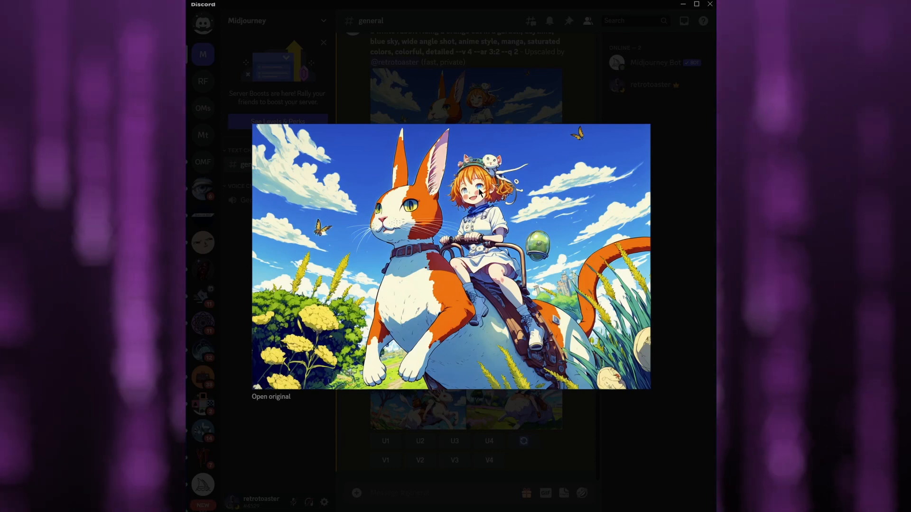
pyautogui.click(592, 444)
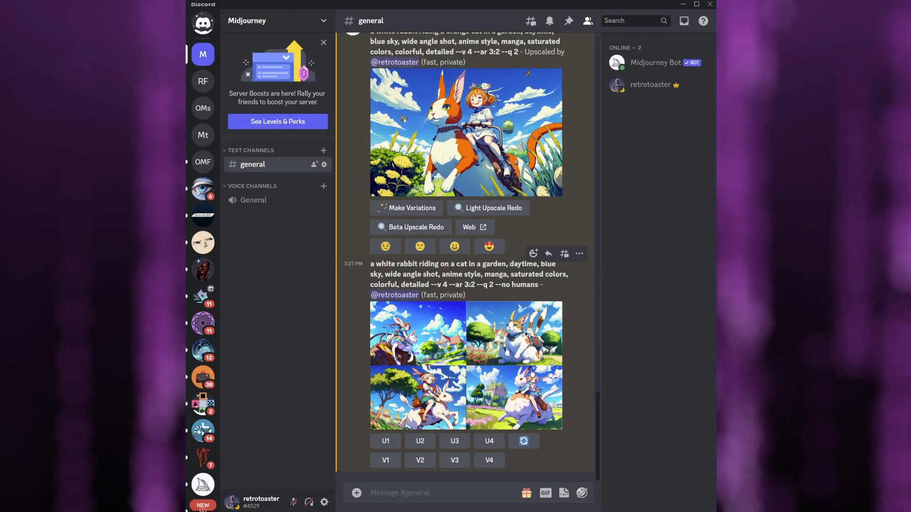
# Review the "riding on a cat" grid enlarged, create variations of its second image, and examine the variations grid enlarged.
pyautogui.click(468, 341)
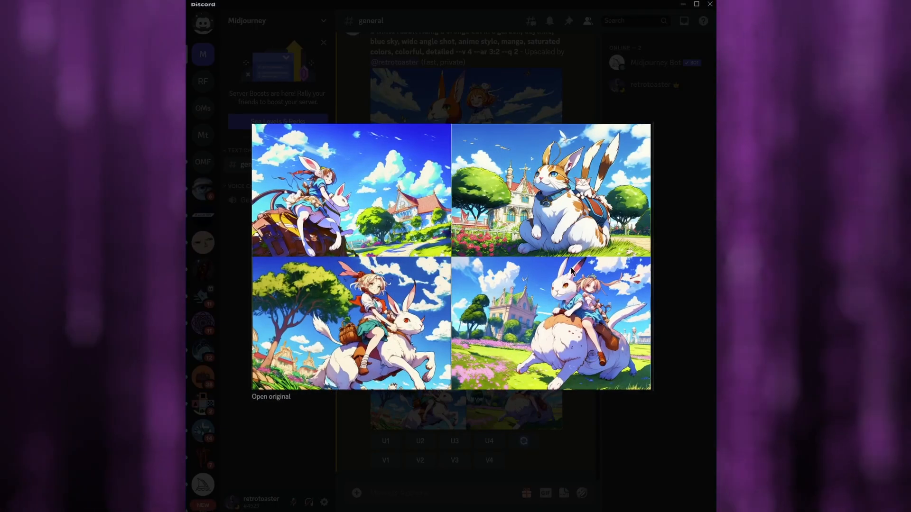
pyautogui.click(569, 430)
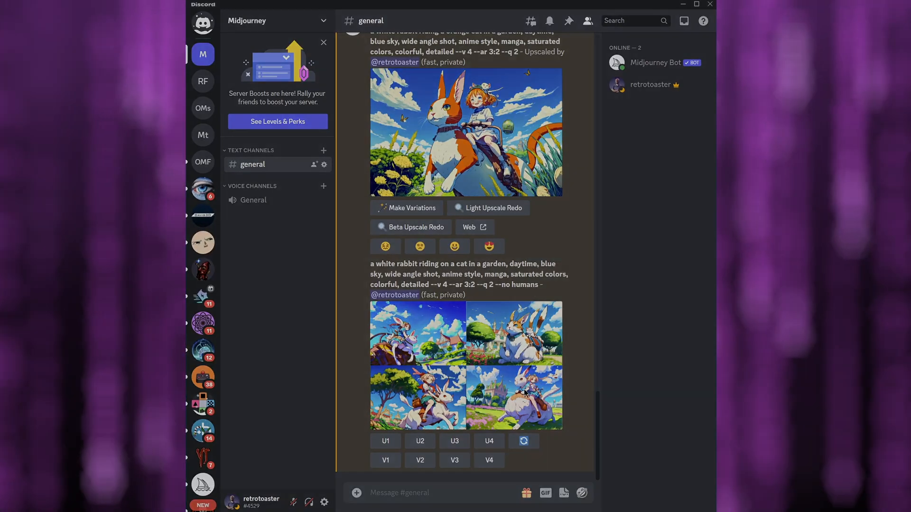
pyautogui.click(518, 381)
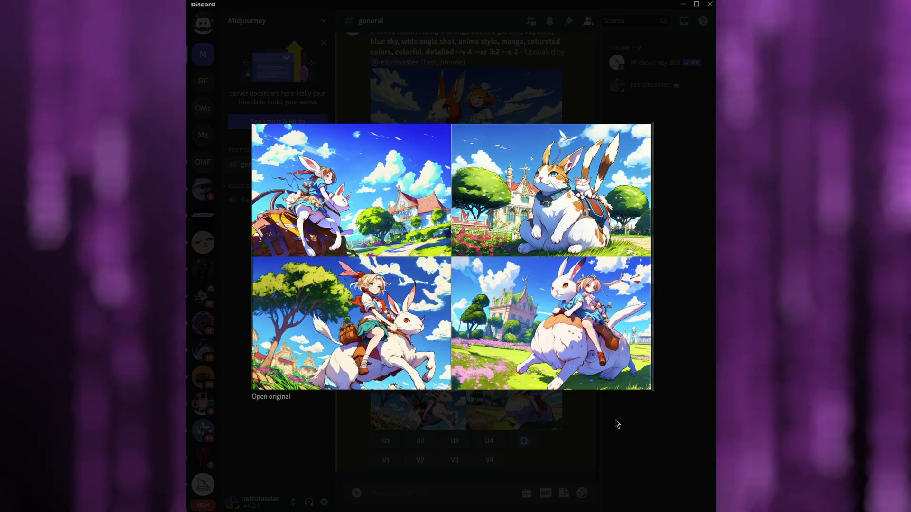
pyautogui.click(586, 444)
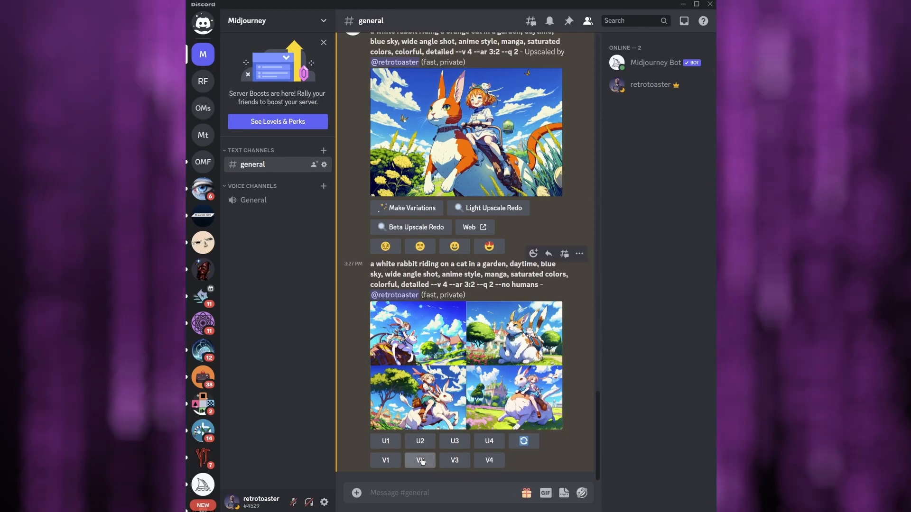
pyautogui.click(420, 460)
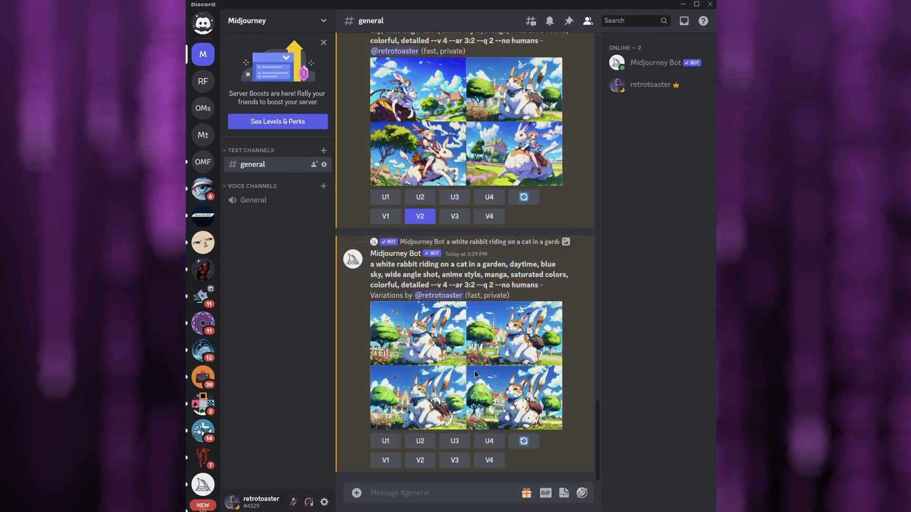
pyautogui.click(496, 366)
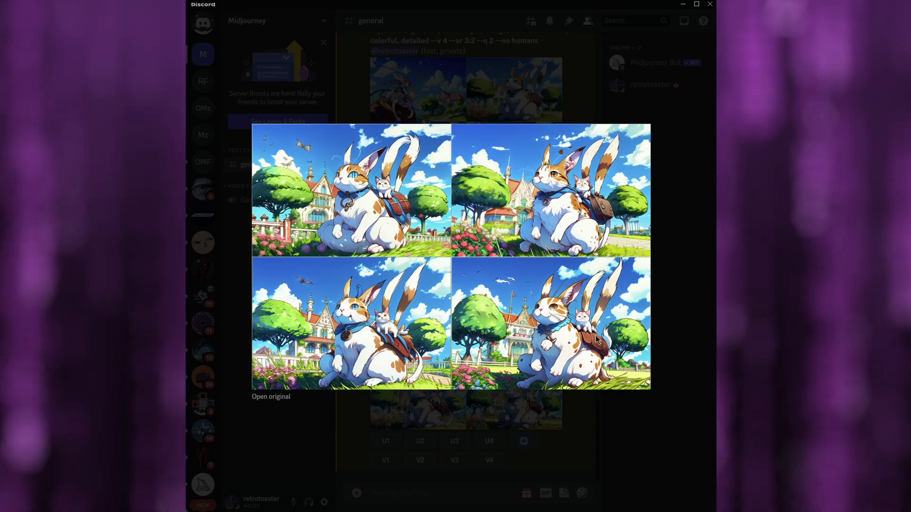
pyautogui.click(565, 423)
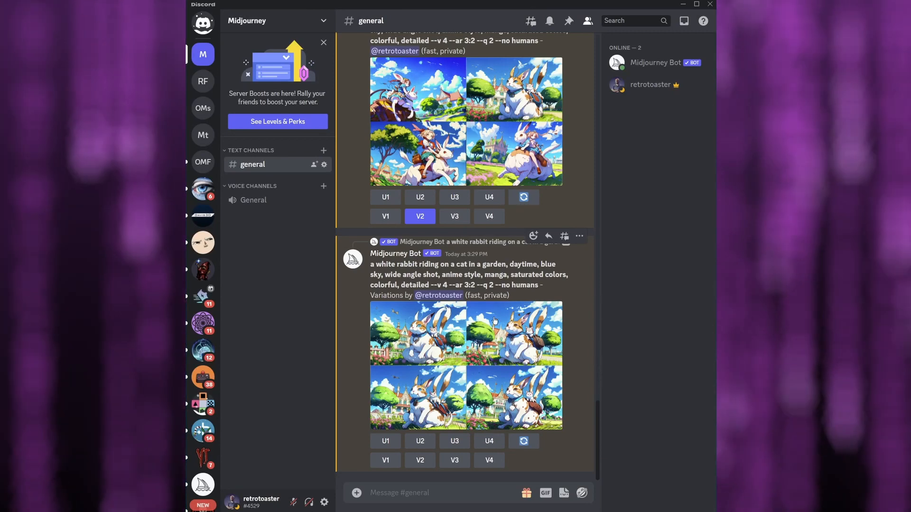
# Examine the "riding on a cat" variations grid enlarged and copy its full prompt text, from "a white rabbit" through "--no humans".
pyautogui.click(511, 340)
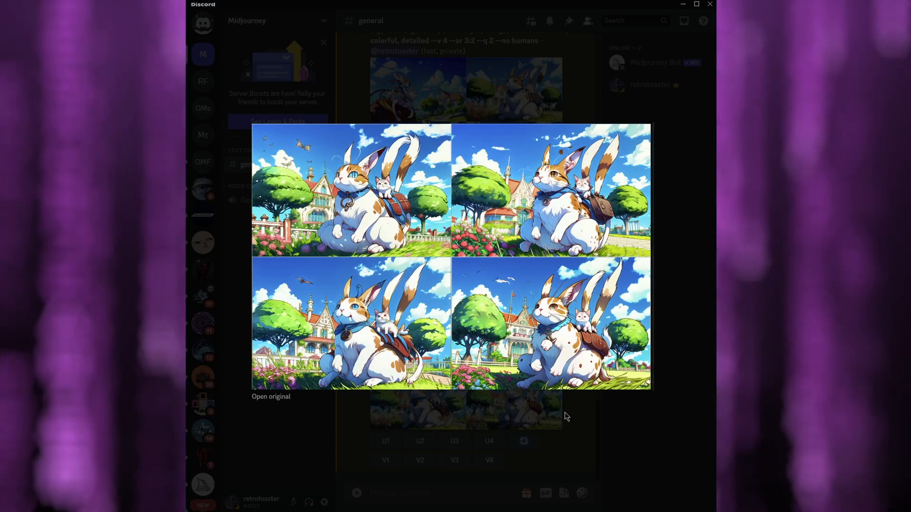
pyautogui.click(577, 420)
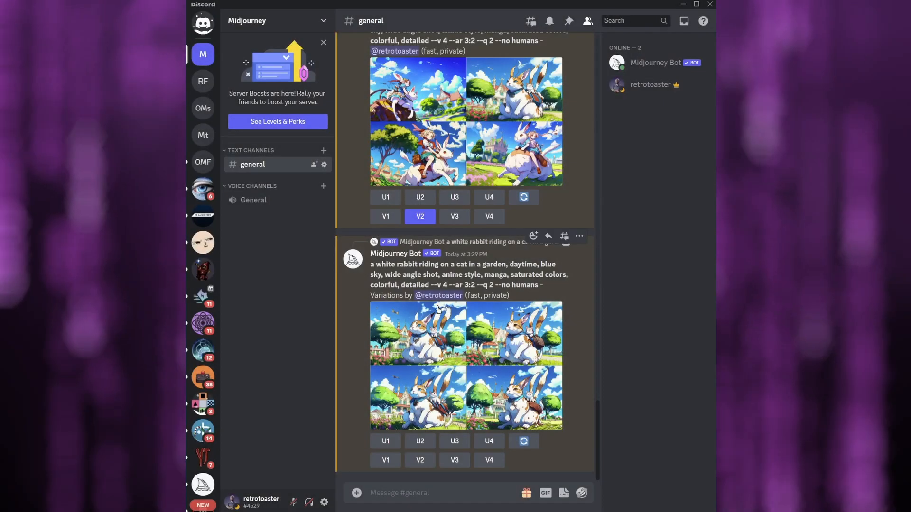
pyautogui.moveTo(371, 265); pyautogui.dragTo(538, 283)
pyautogui.hotkey('ctrl', 'c')
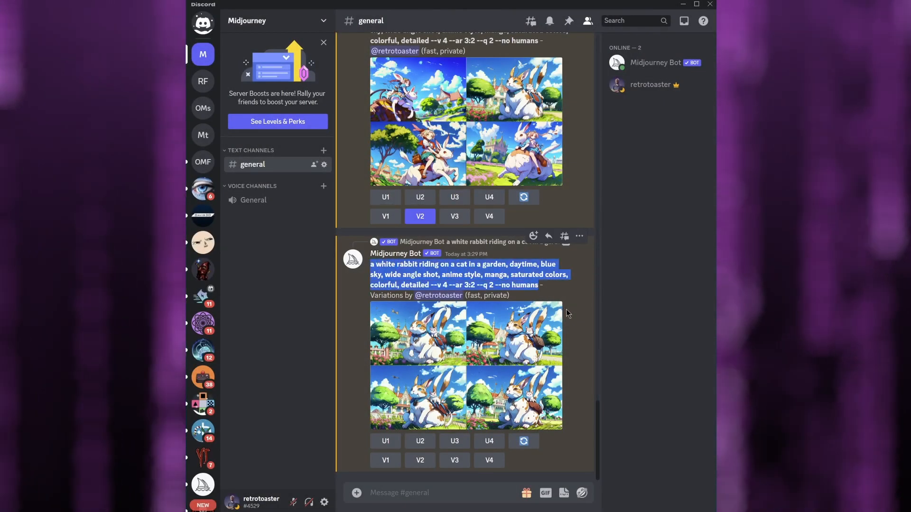
pyautogui.click(433, 495)
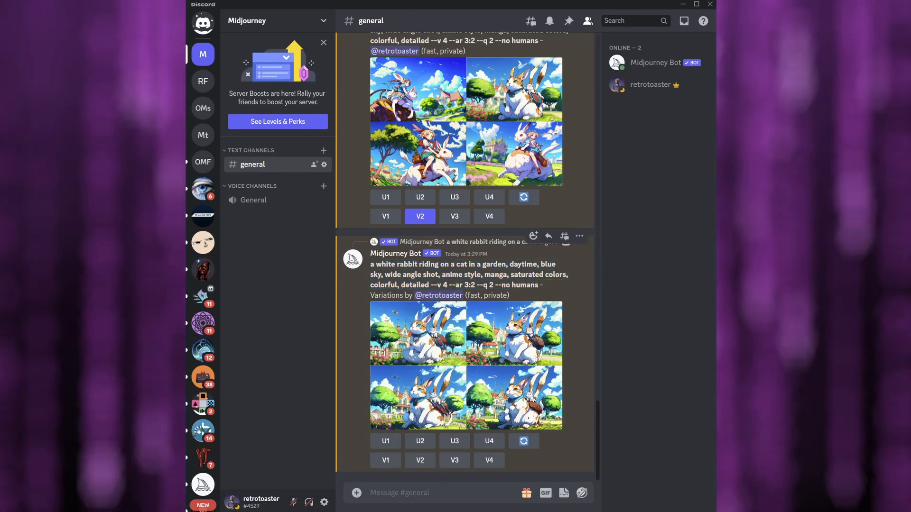
# Review the "riding on a cat" variations grid enlarged again and upscale its first and third images.
pyautogui.click(506, 409)
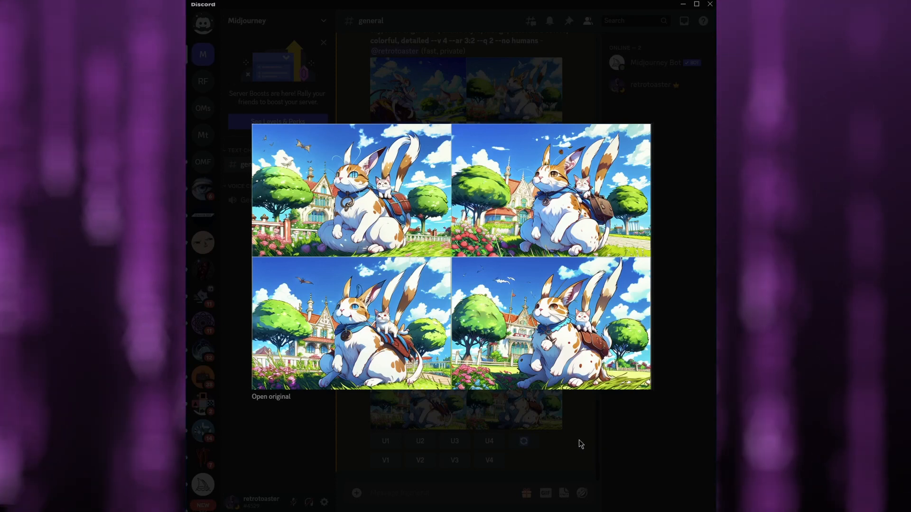
pyautogui.click(580, 444)
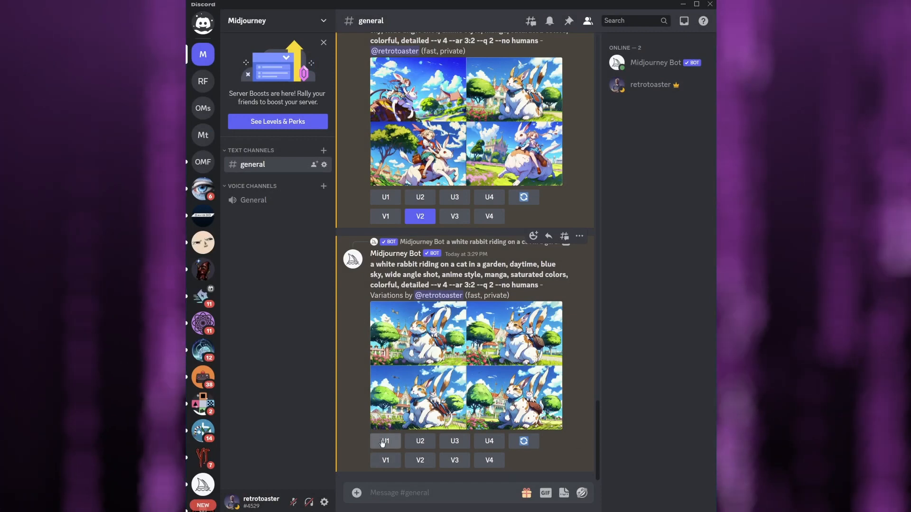
pyautogui.click(383, 441)
pyautogui.click(468, 343)
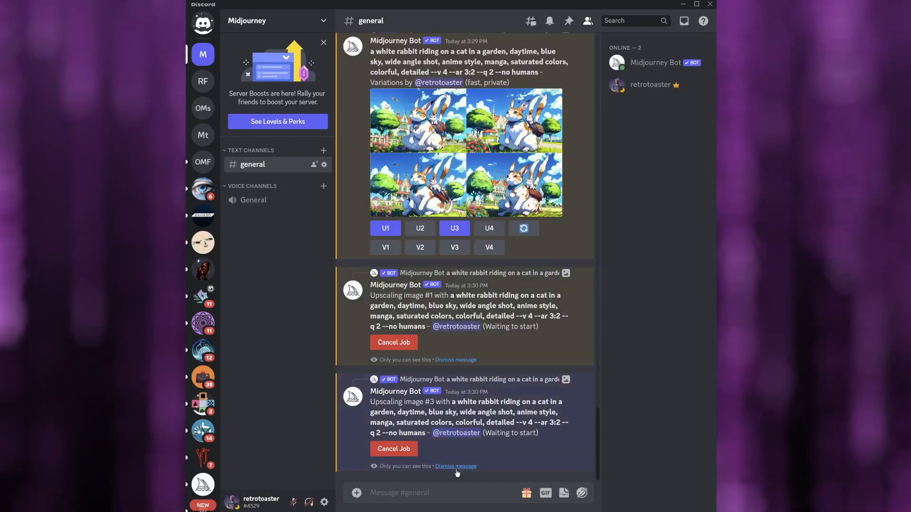
# Start a new /imagine command and paste the copied prompt into it.
pyautogui.click(423, 498)
pyautogui.write('/imagine prompt')
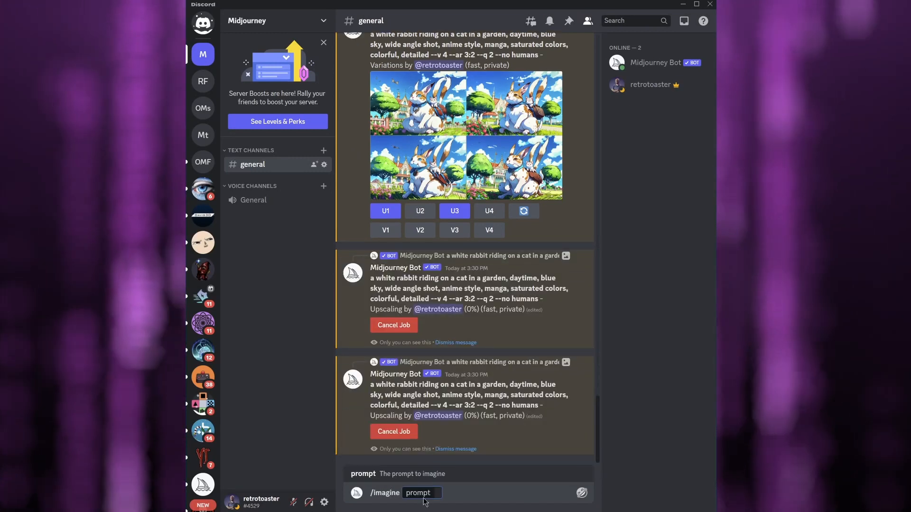
pyautogui.hotkey('ctrl', 'v')
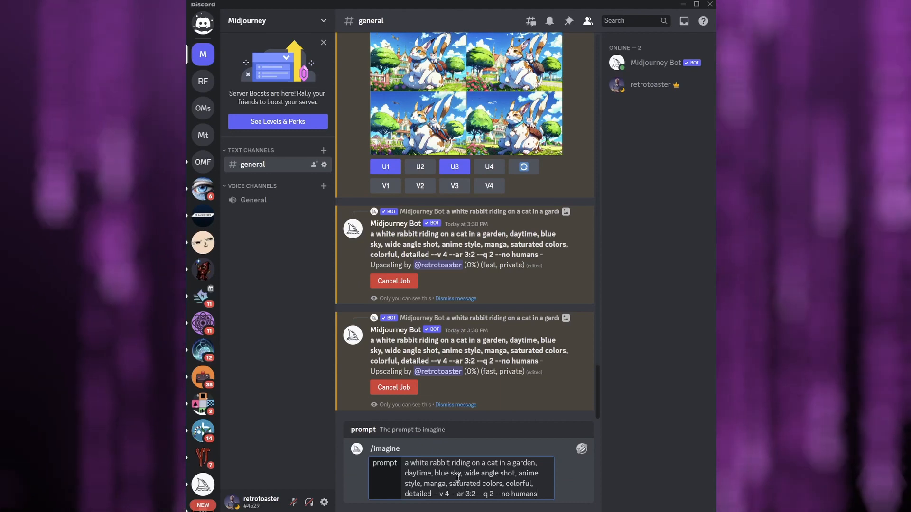
# Swap the animals in the pasted prompt so it reads "a orange cat riding on a white rabbit in a garden".
pyautogui.moveTo(411, 463); pyautogui.dragTo(451, 458)
pyautogui.press('BackSpace')
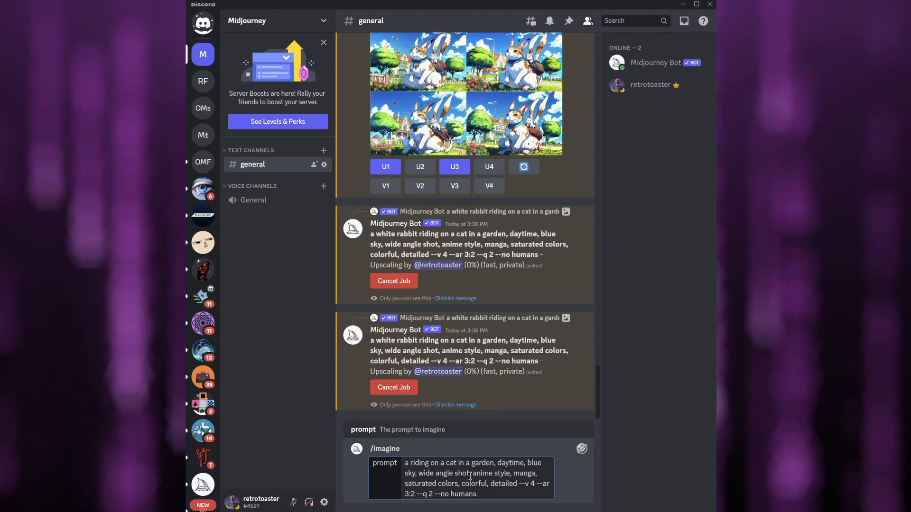
pyautogui.write('orange cat')
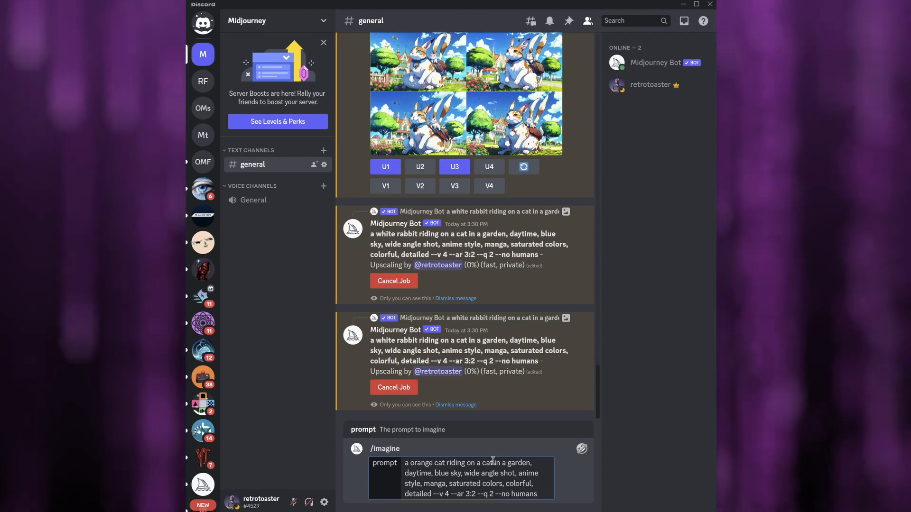
pyautogui.moveTo(493, 460); pyautogui.dragTo(486, 460)
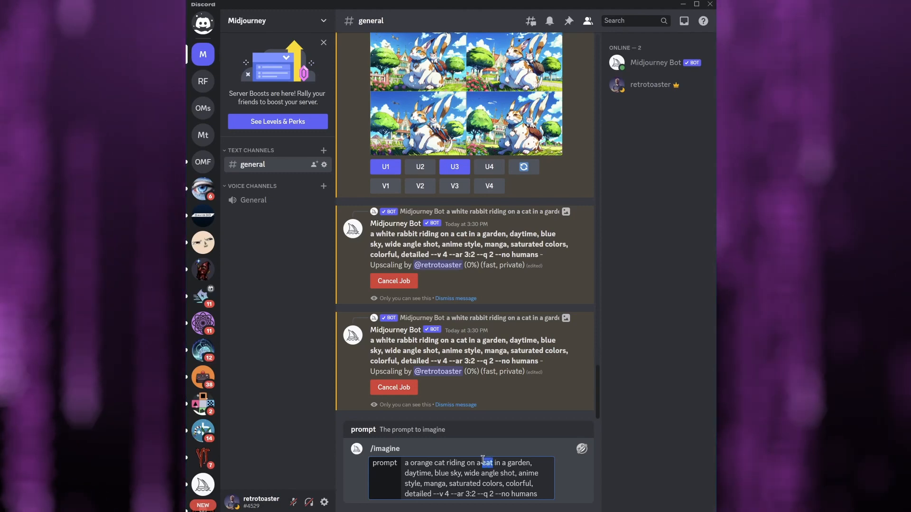
pyautogui.write('white rabbit')
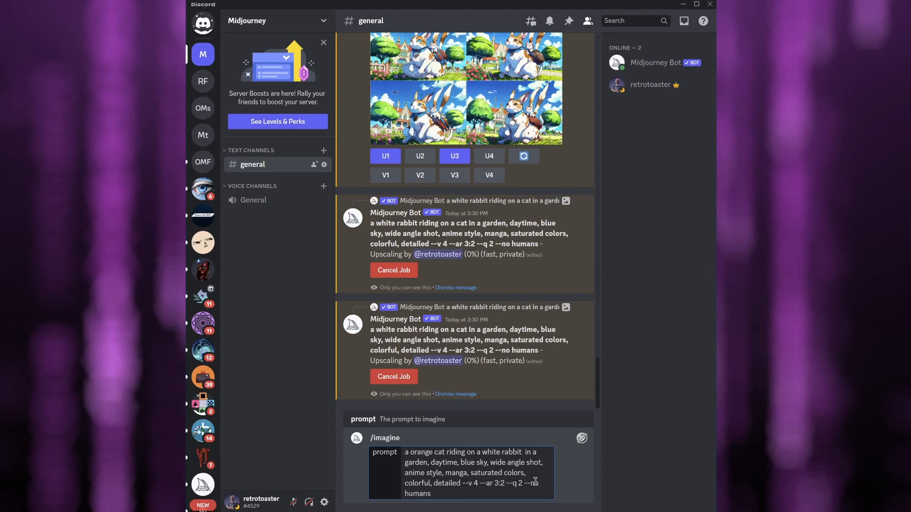
pyautogui.press('BackSpace')
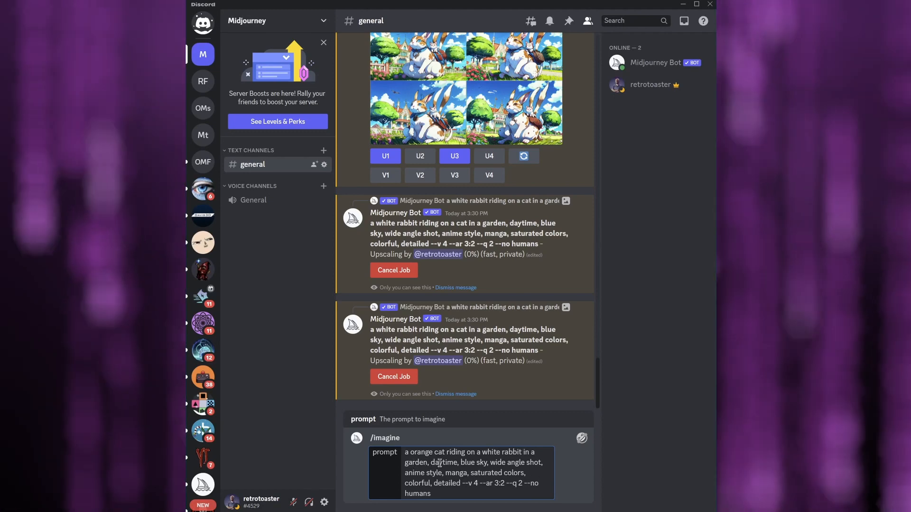
# Remove the articles so the prompt begins "orange cat riding on white rabbit in garden", and submit it.
pyautogui.click(407, 453)
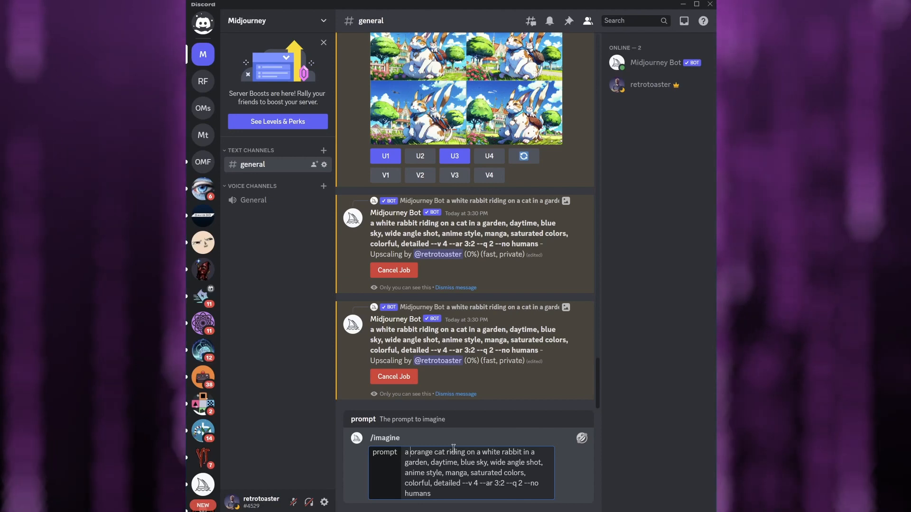
pyautogui.press('BackSpace')
pyautogui.press('BackSpace')
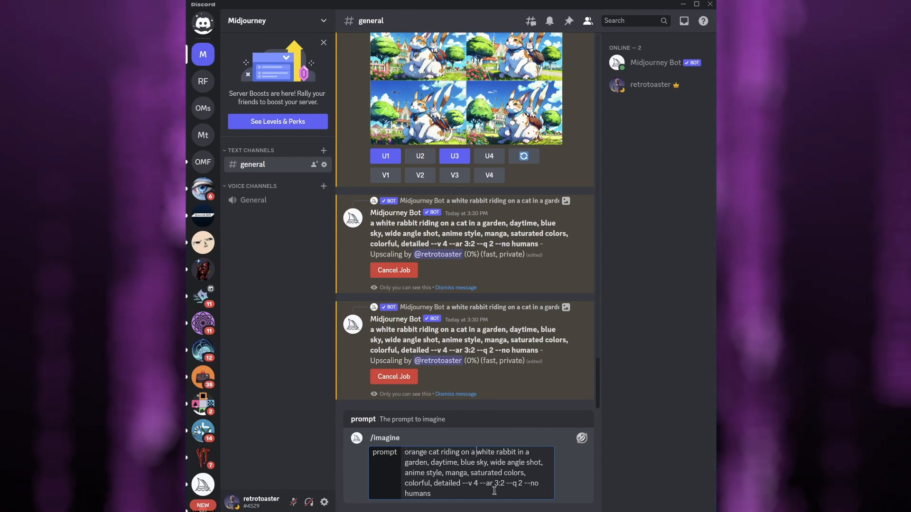
pyautogui.press('BackSpace')
pyautogui.press('BackSpace')
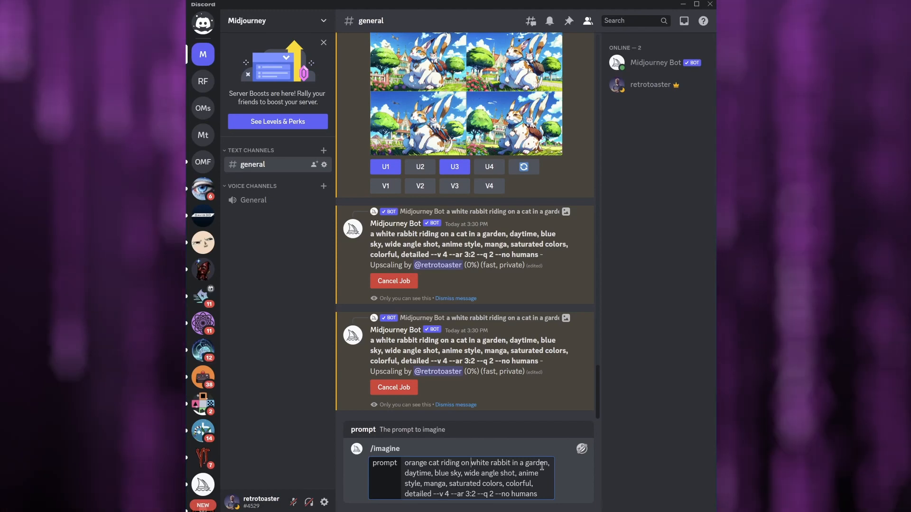
pyautogui.click(526, 464)
pyautogui.press('BackSpace')
pyautogui.press('BackSpace')
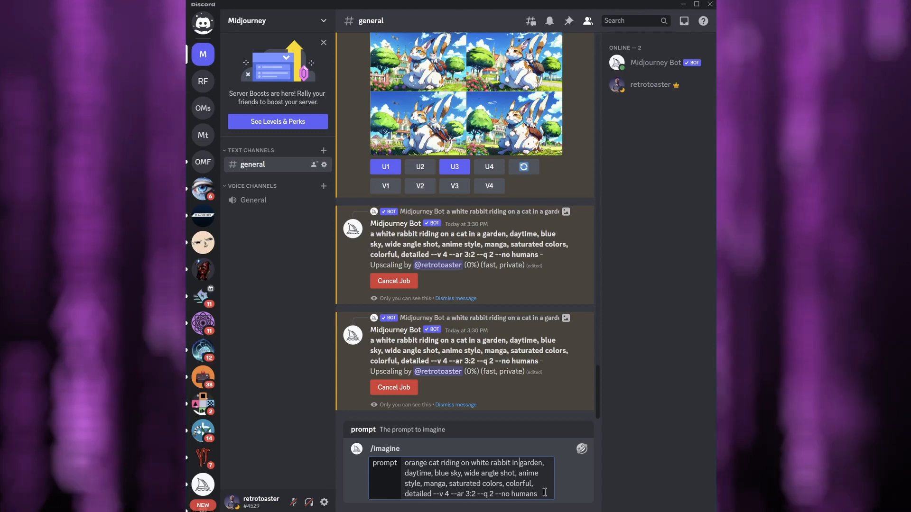
pyautogui.press('Return')
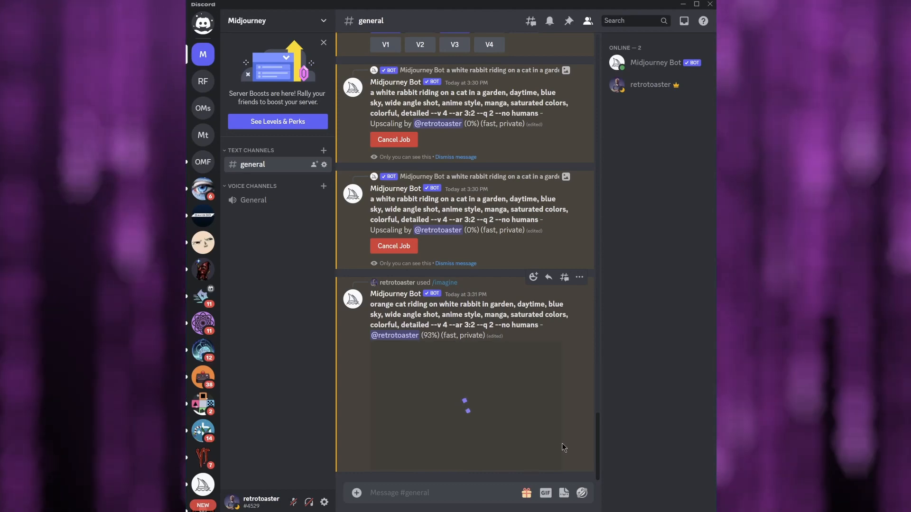
# Examine the new "orange cat riding on white rabbit" grid and the finished upscale from the variations grid, viewing both enlarged.
pyautogui.click(513, 434)
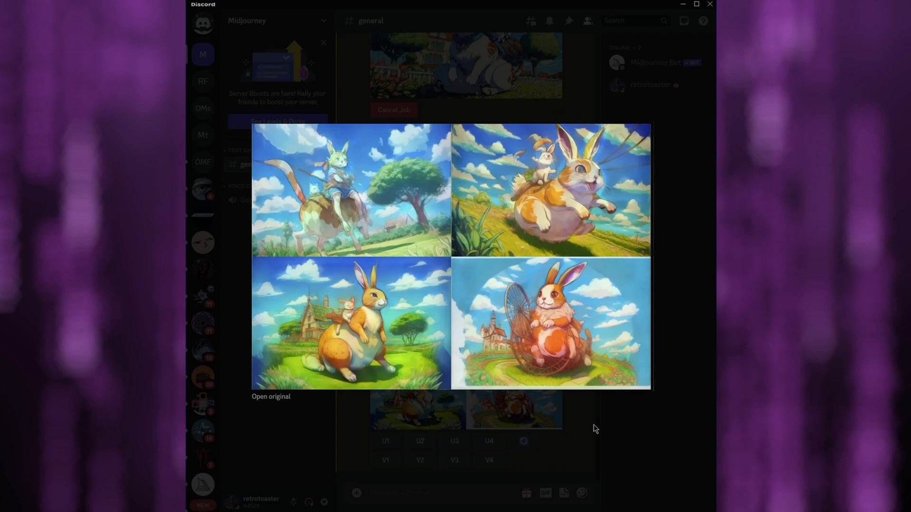
pyautogui.click(594, 425)
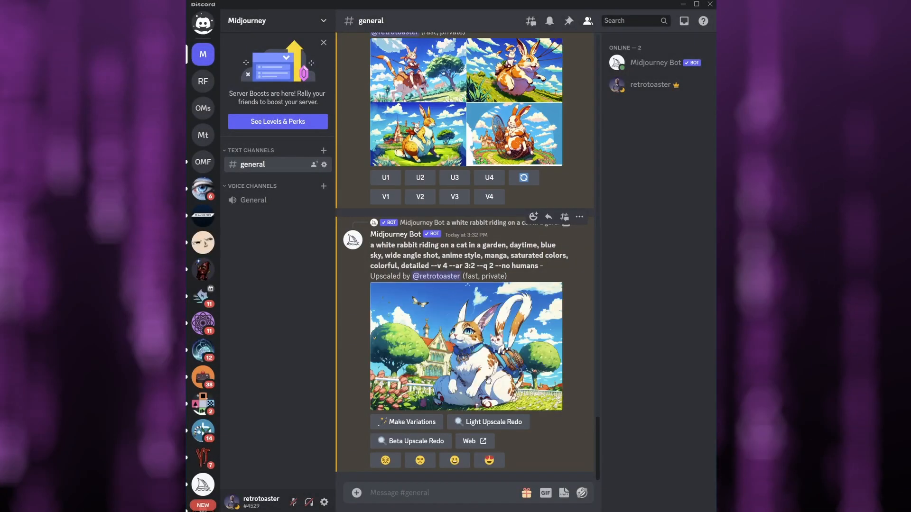
pyautogui.scroll(10, 526, 407)
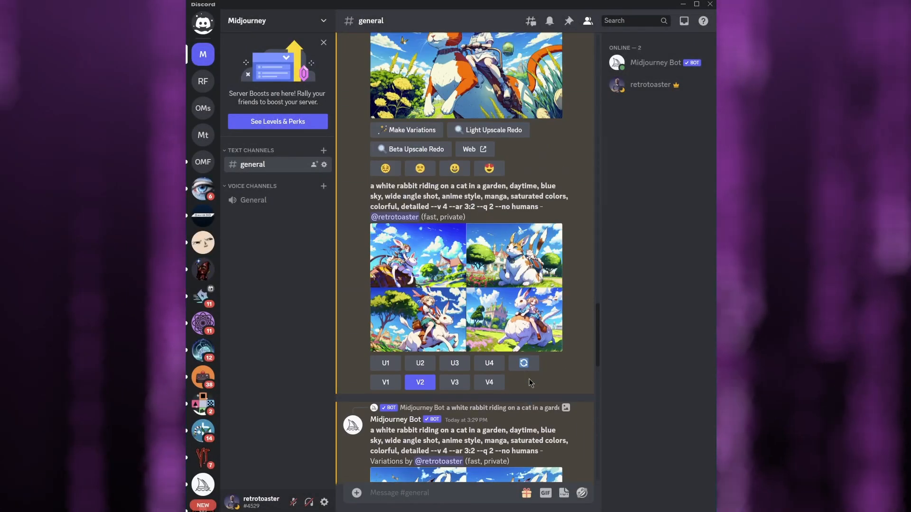
pyautogui.scroll(-10, 528, 375)
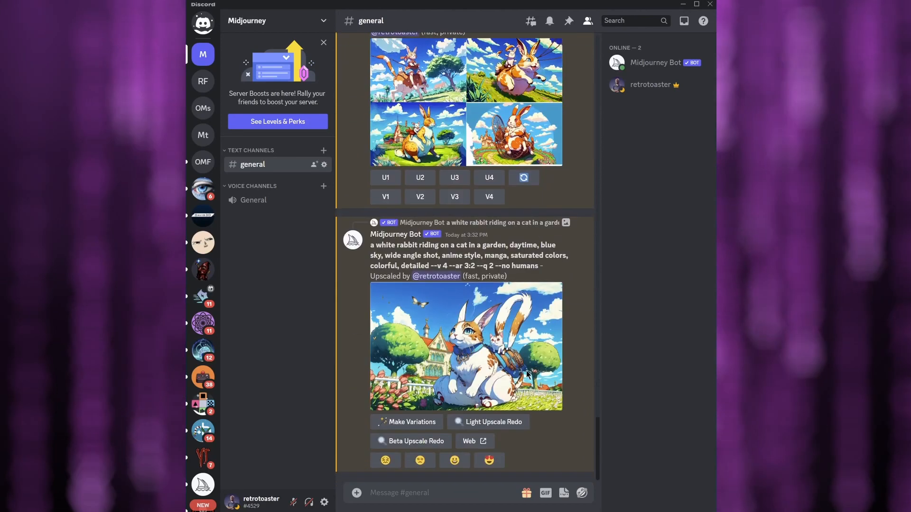
pyautogui.scroll(3, 569, 397)
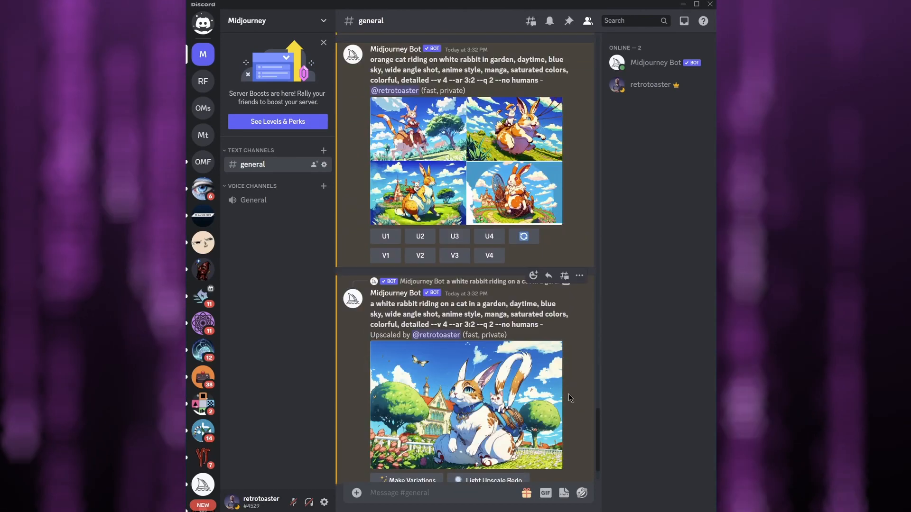
pyautogui.scroll(5, 570, 397)
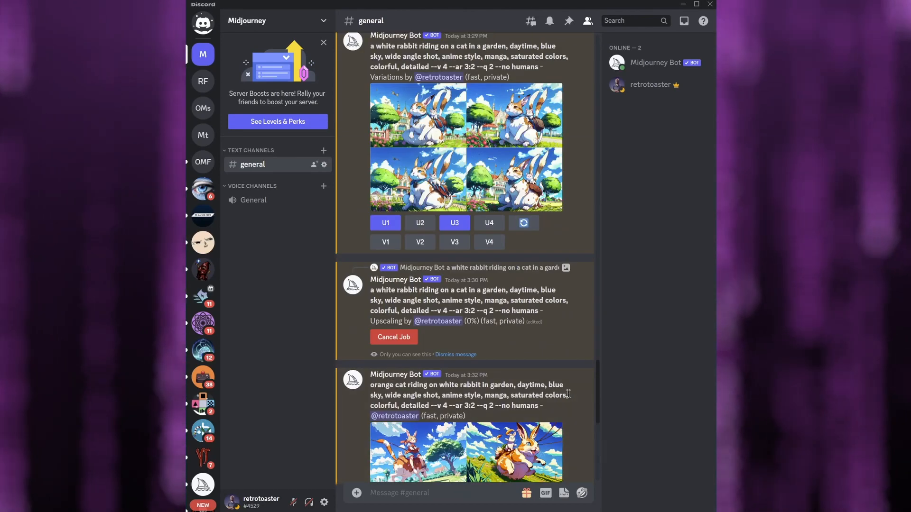
pyautogui.scroll(-6, 564, 389)
pyautogui.scroll(4, 551, 361)
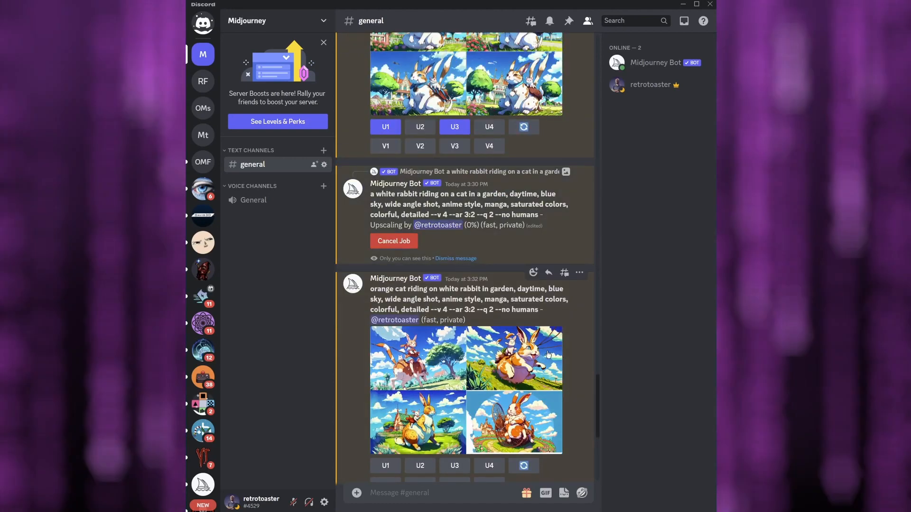
pyautogui.scroll(-6, 548, 355)
pyautogui.click(467, 340)
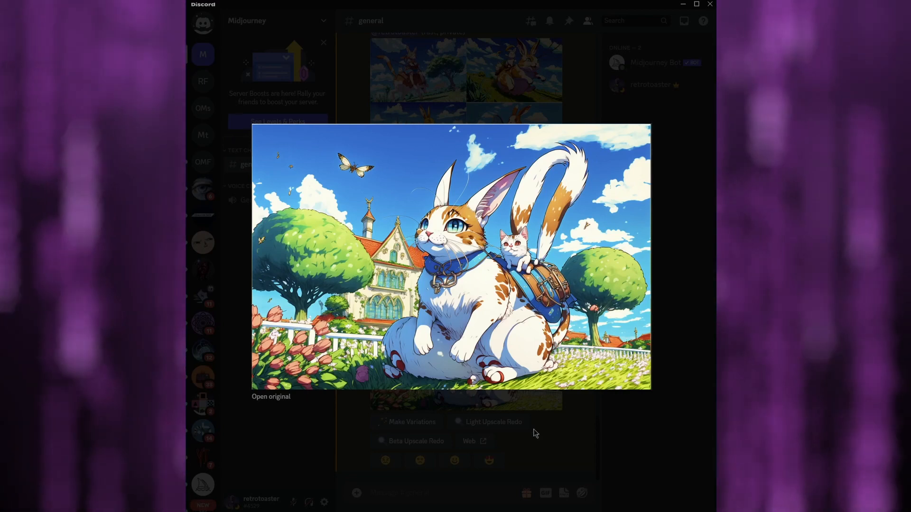
pyautogui.click(578, 432)
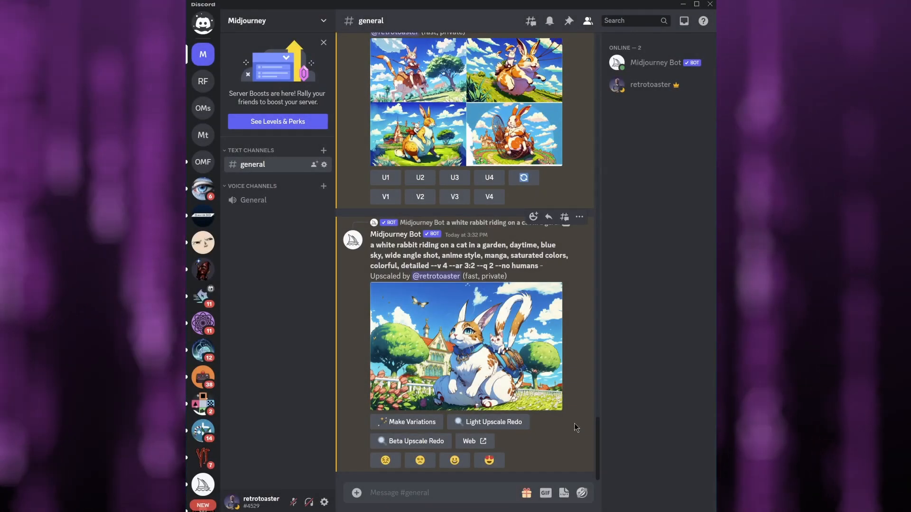
# Compare the "orange cat riding on white rabbit" grid with its prompt wording, examining the four images enlarged.
pyautogui.scroll(3, 576, 427)
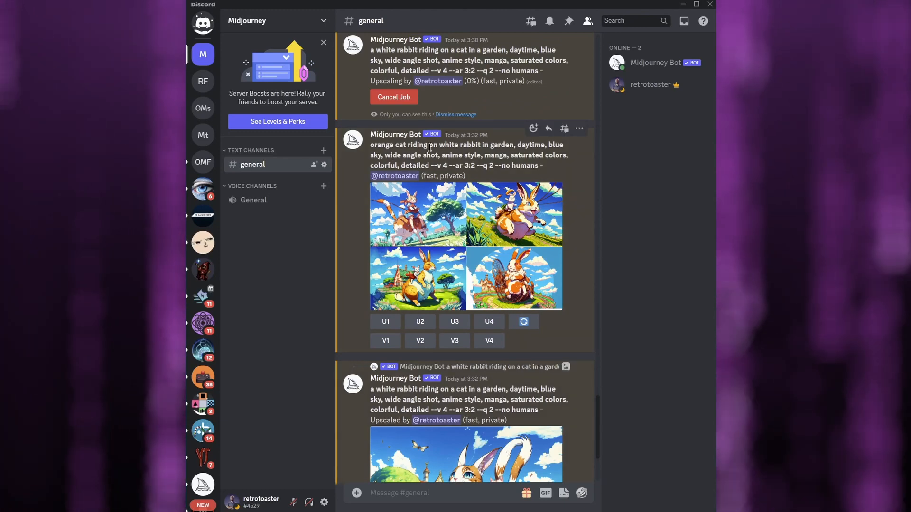
pyautogui.click(517, 245)
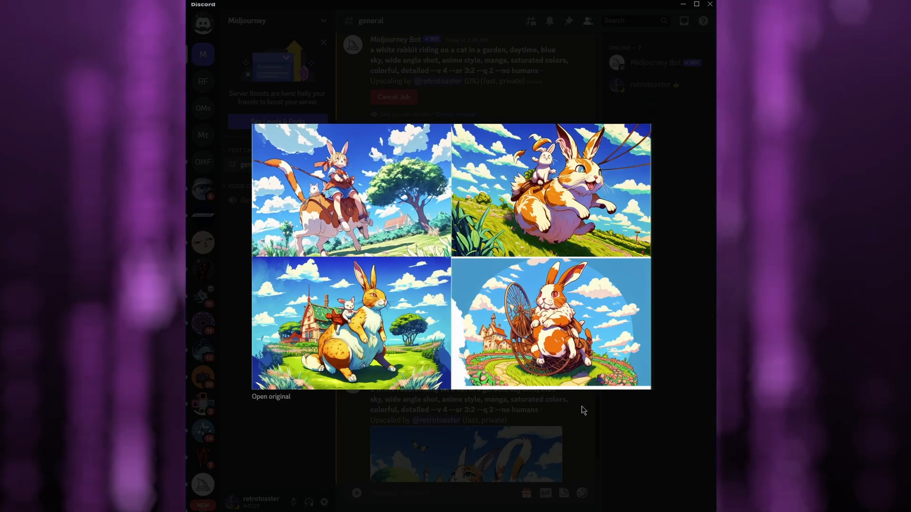
pyautogui.click(591, 406)
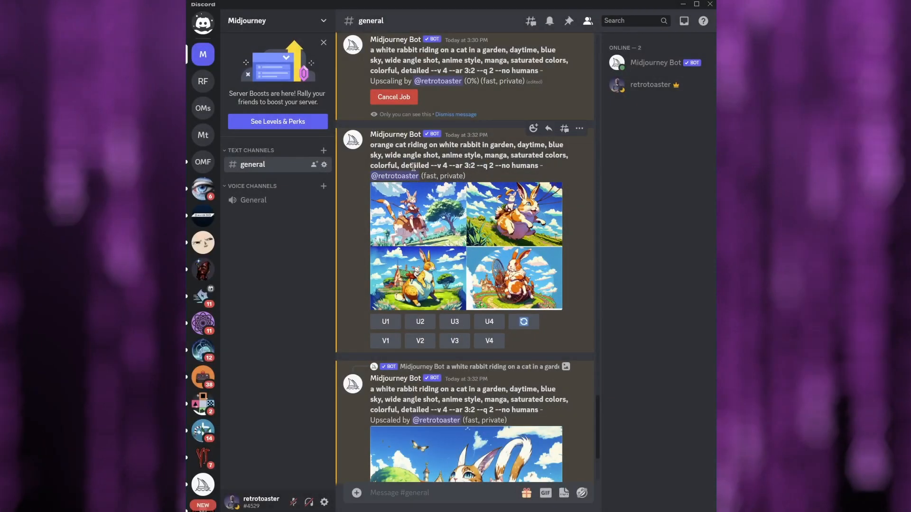
pyautogui.click(518, 244)
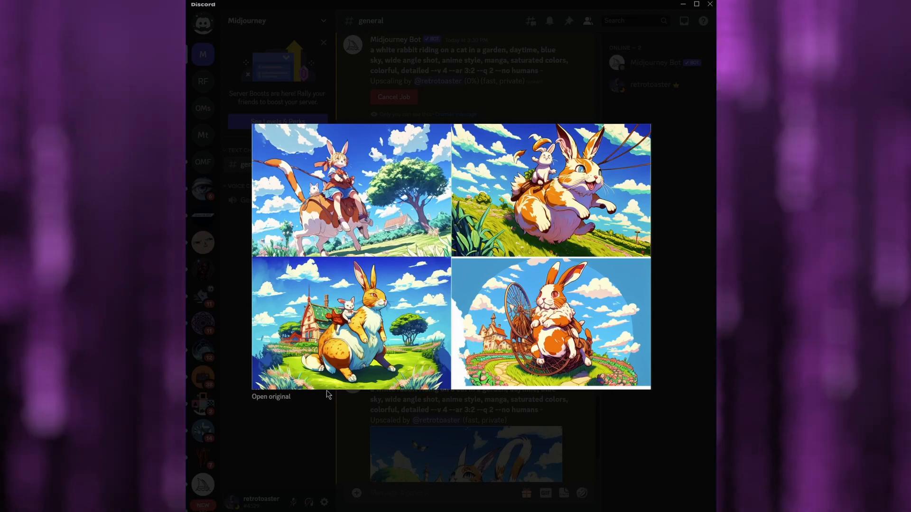
pyautogui.click(311, 431)
# Create variations of the third image in the "orange cat riding on white rabbit" grid.
pyautogui.scroll(-2, 494, 390)
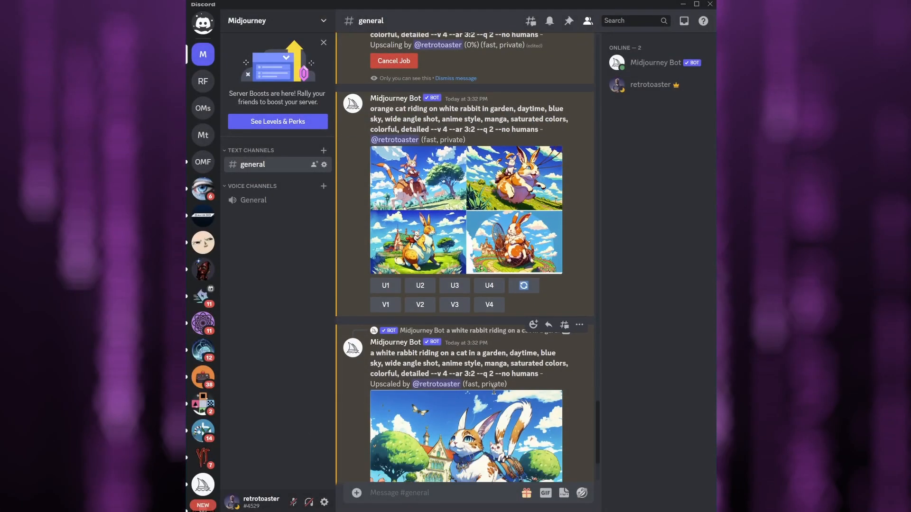
pyautogui.scroll(1, 494, 393)
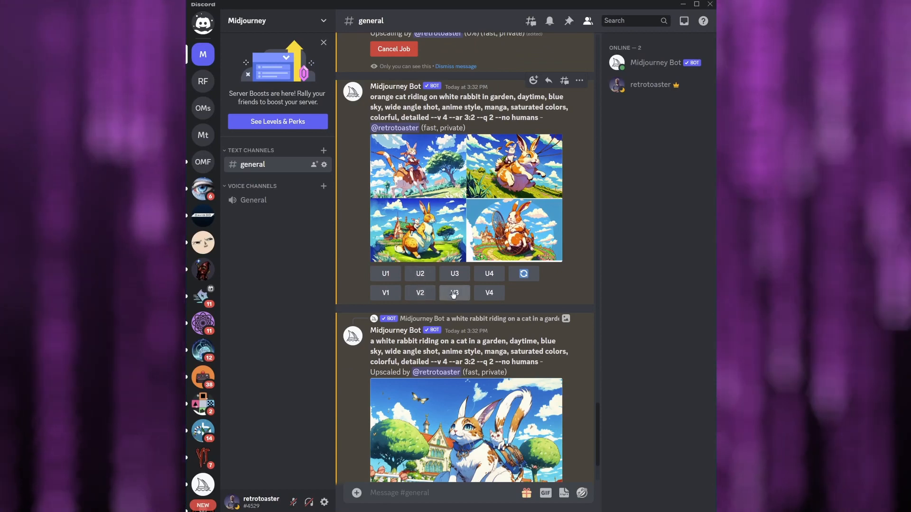
pyautogui.click(453, 294)
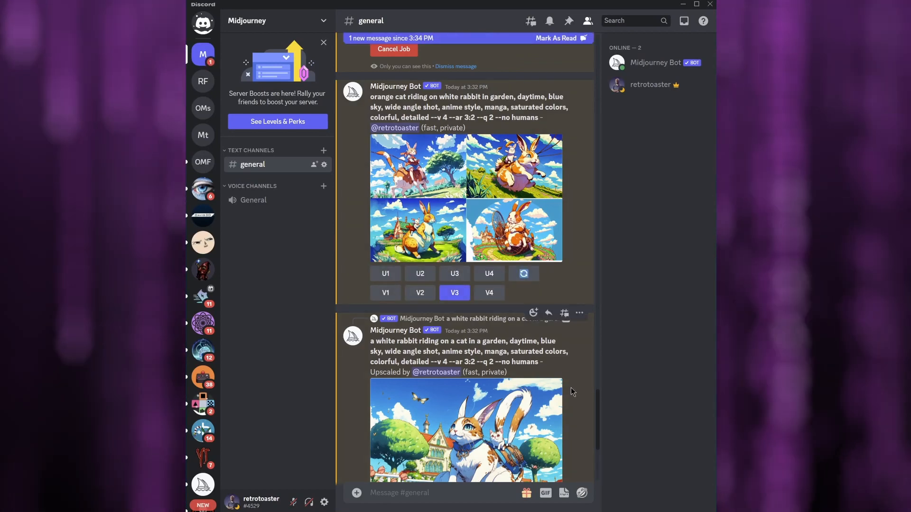
# Examine the newest finished upscale of the "a white rabbit riding on a cat in a garden" prompt, viewing it enlarged.
pyautogui.scroll(9, 568, 386)
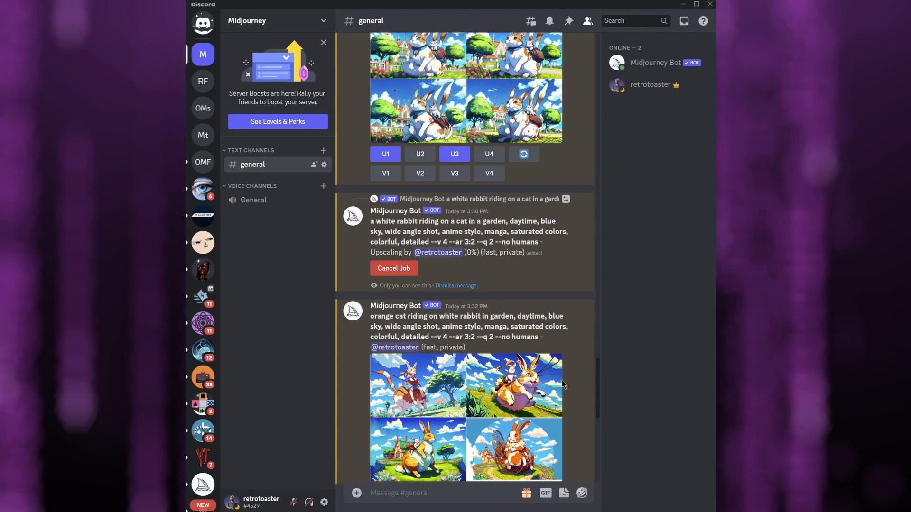
pyautogui.scroll(-5, 484, 273)
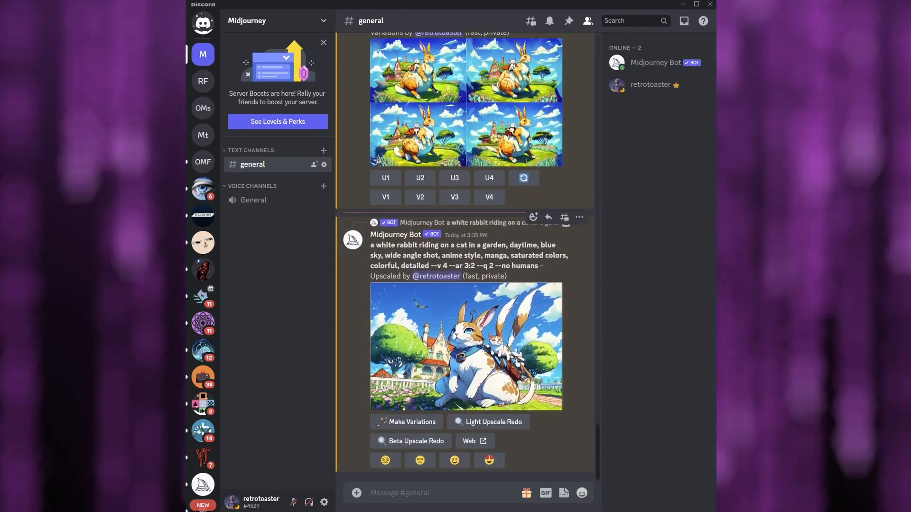
pyautogui.click(547, 394)
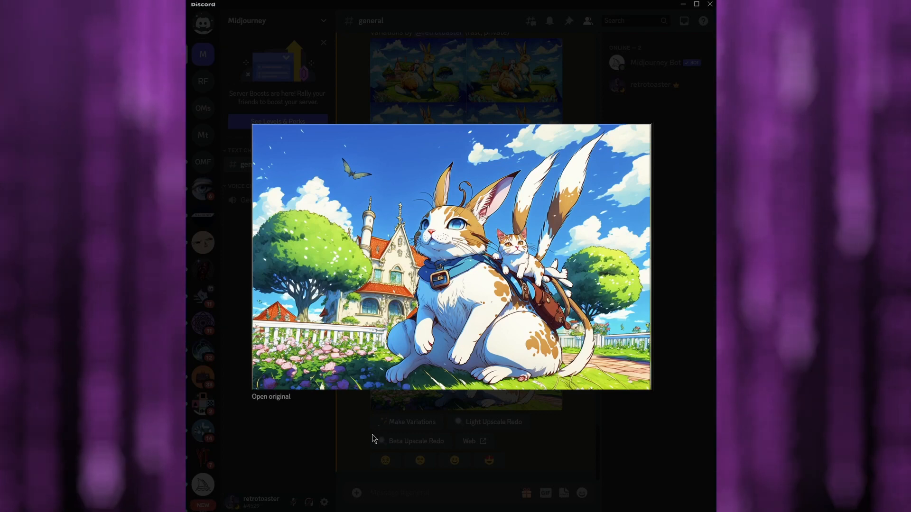
pyautogui.click(589, 450)
# Compare the original "orange cat riding on white rabbit" grid with the variations made from its third image, viewing both grids enlarged.
pyautogui.scroll(-5, 561, 393)
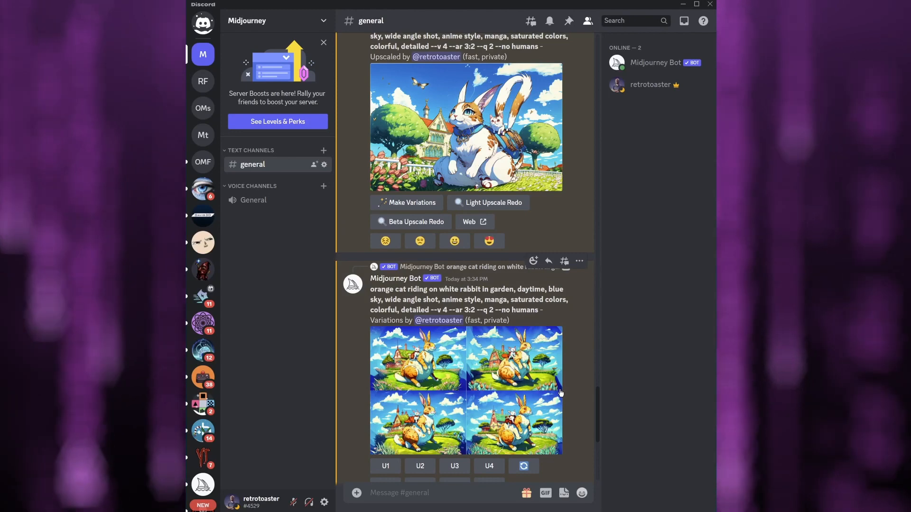
pyautogui.scroll(7, 560, 393)
pyautogui.click(484, 259)
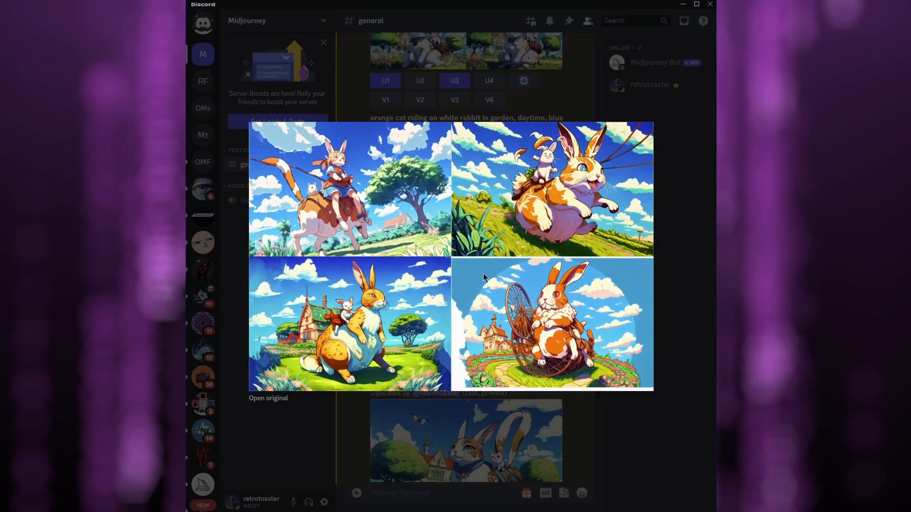
pyautogui.click(340, 415)
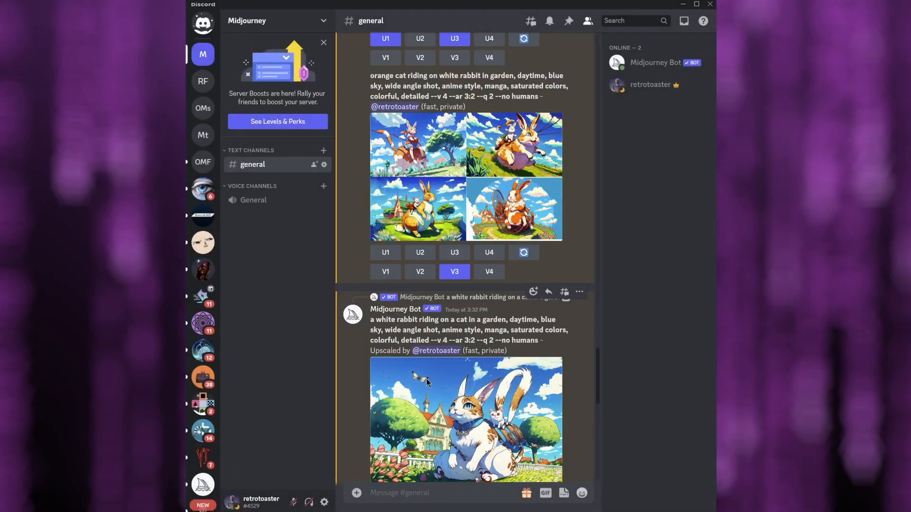
pyautogui.scroll(-6, 524, 381)
pyautogui.click(524, 381)
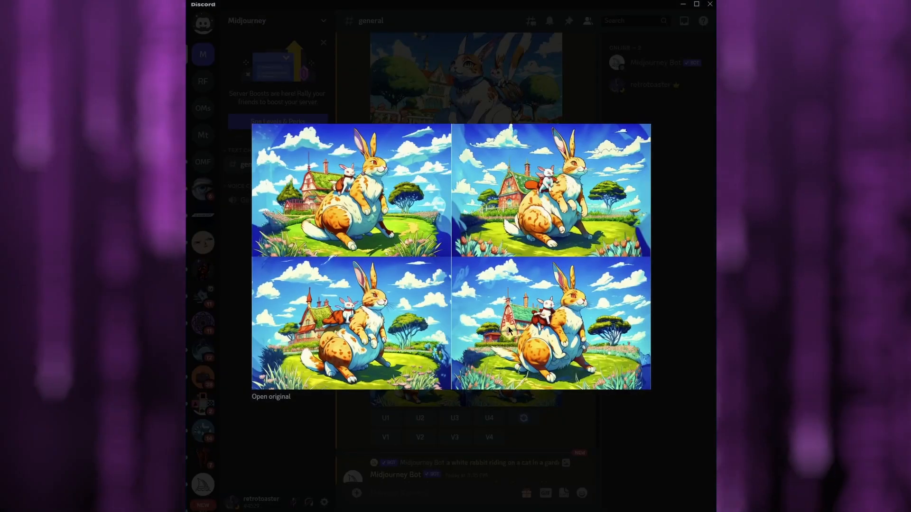